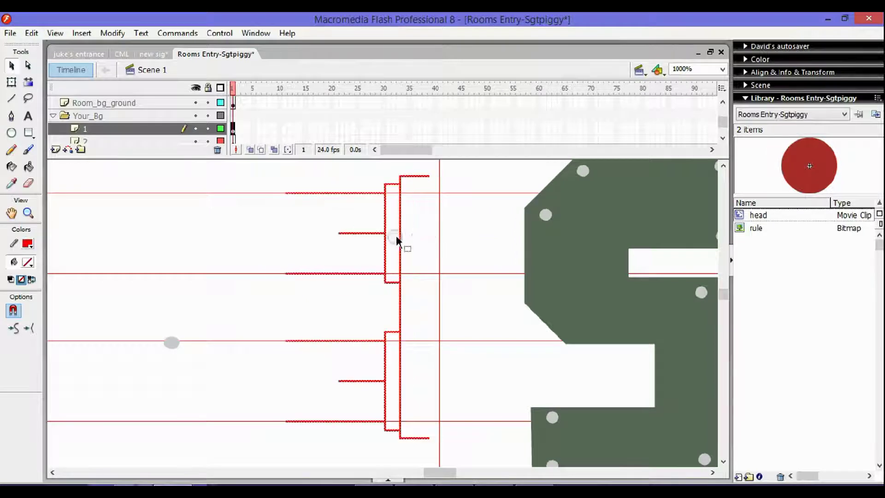
# Undo the connector bracket's displacement and remove the pipe line segments that cross the bracket and the Sgt logo frame.
pyautogui.hotkey('ctrl', 'z')
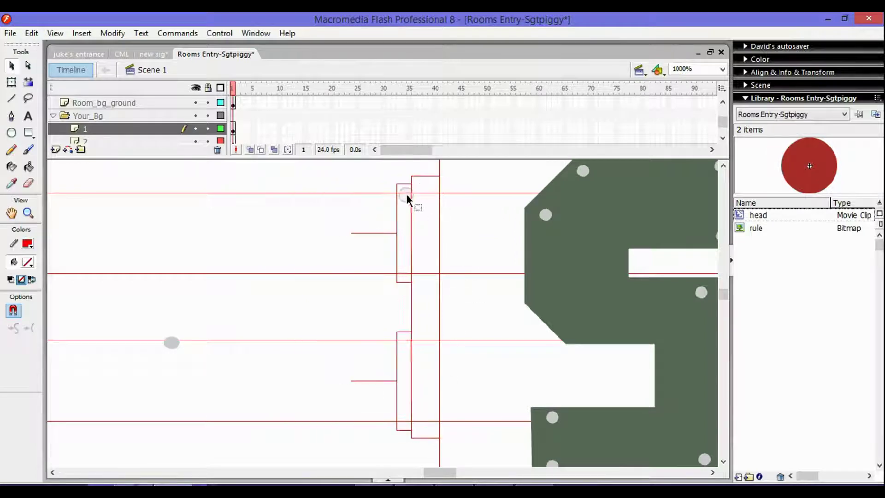
pyautogui.click(408, 194)
pyautogui.click(412, 421)
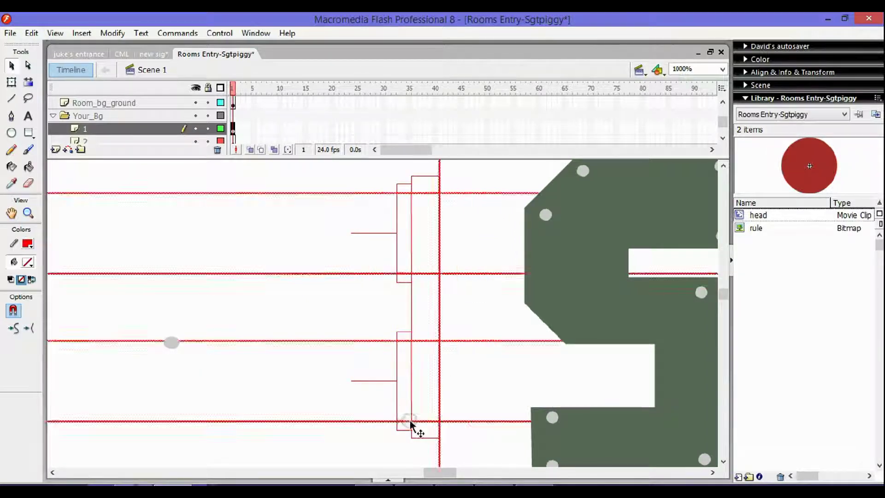
pyautogui.click(437, 194)
pyautogui.press('z')
pyautogui.keyDown('alt'); pyautogui.click(410, 295); pyautogui.keyUp('alt')
pyautogui.keyDown('alt'); pyautogui.click(416, 403); pyautogui.keyUp('alt')
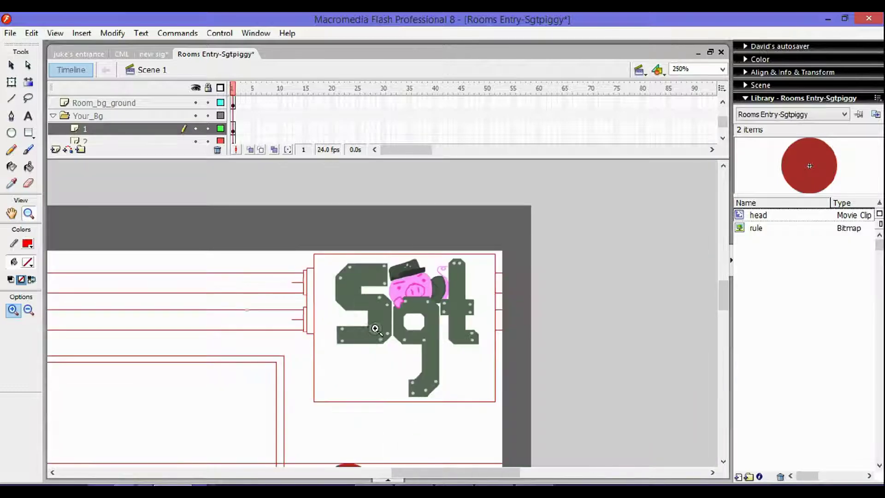
# Add a smaller inner outline to the Sgt logo frame and copy the pipe connector bracket onto the frame's right side.
pyautogui.keyDown('ctrl'); pyautogui.click(343, 403); pyautogui.keyUp('ctrl')
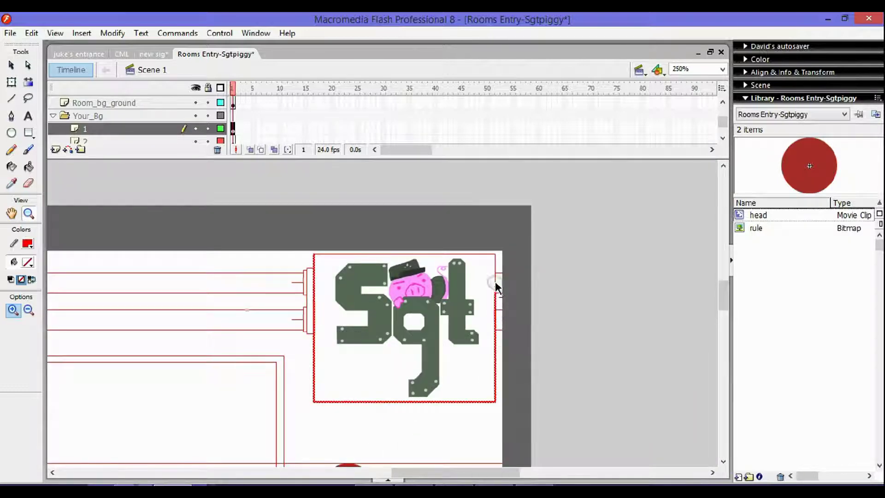
pyautogui.press('q')
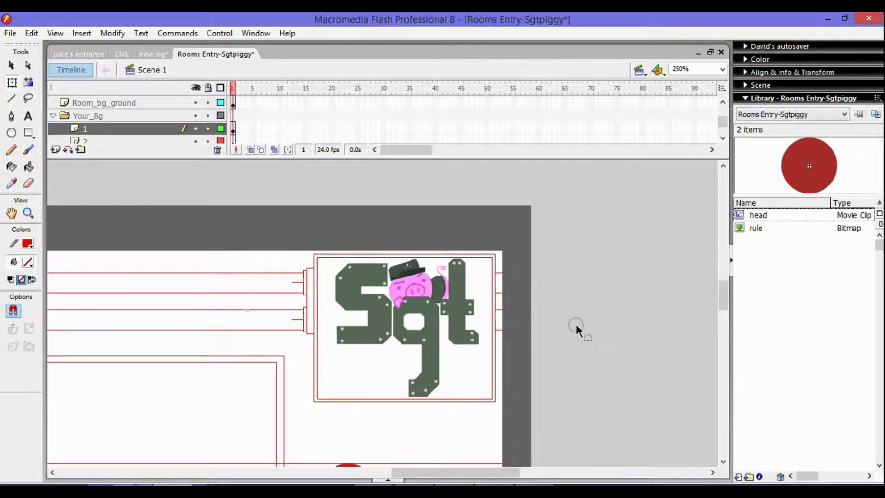
pyautogui.moveTo(328, 345); pyautogui.dragTo(294, 262)
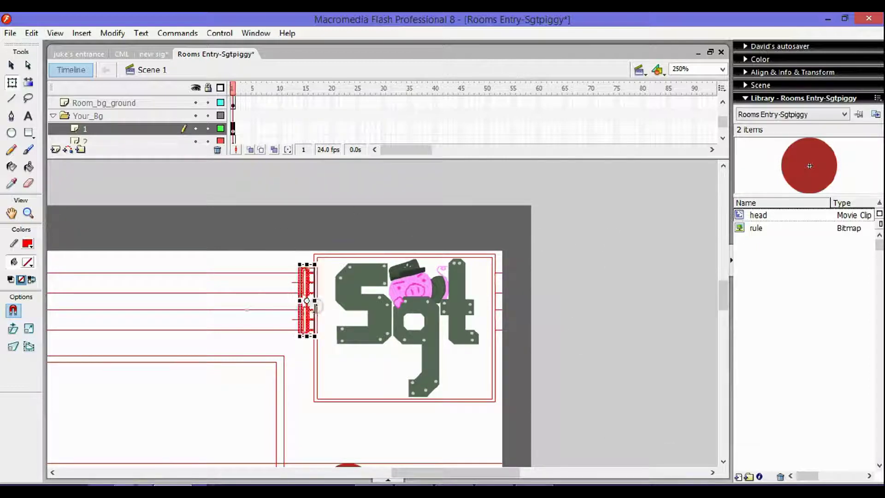
pyautogui.moveTo(309, 305); pyautogui.dragTo(332, 306)
pyautogui.hotkey('ctrl', '=')
pyautogui.hotkey('ctrl', '=')
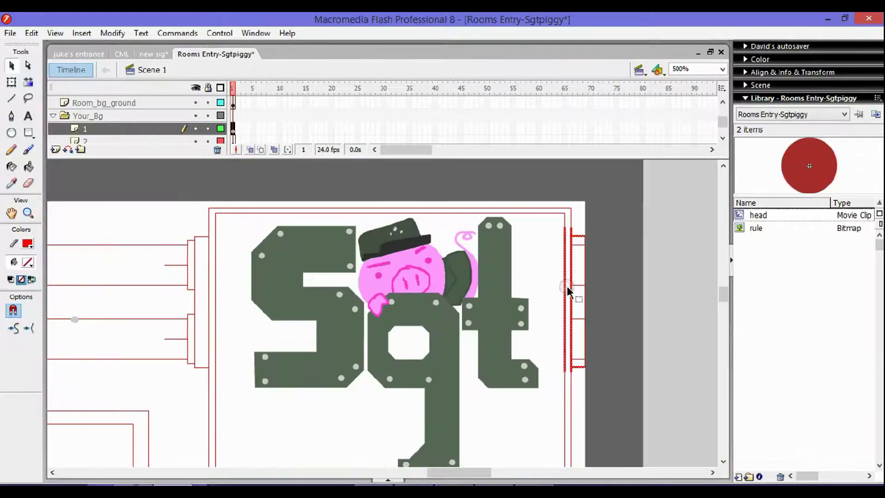
pyautogui.click(577, 292)
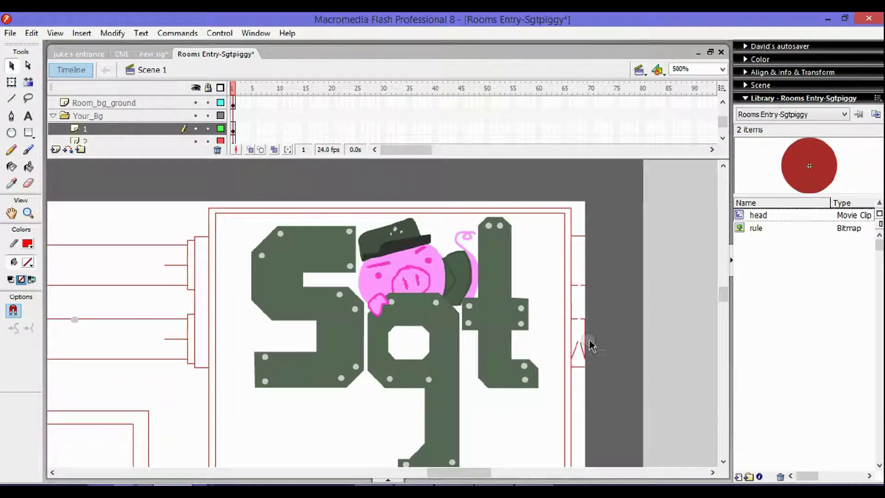
# Add the text "Test Room 665" inside the wide sign frame at the top of the room.
pyautogui.press('z')
pyautogui.keyDown('alt'); pyautogui.click(498, 323); pyautogui.keyUp('alt')
pyautogui.keyDown('alt'); pyautogui.click(402, 301); pyautogui.keyUp('alt')
pyautogui.press('t')
pyautogui.moveTo(186, 227); pyautogui.dragTo(391, 249)
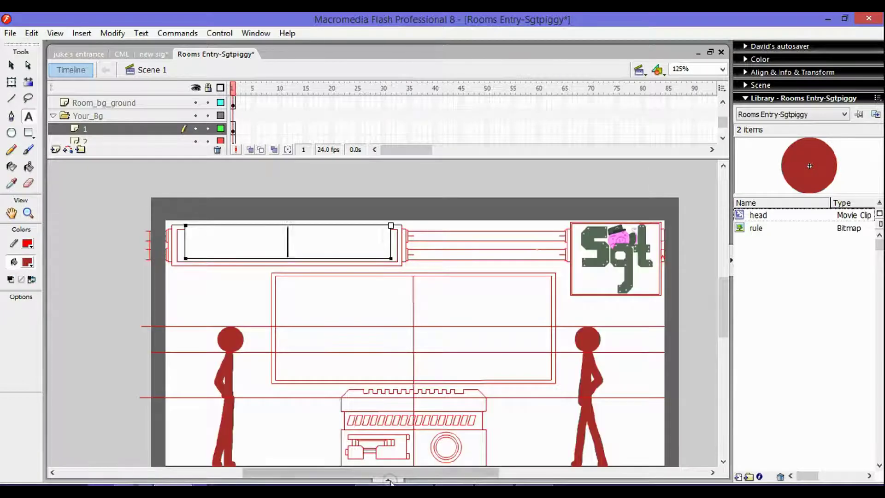
pyautogui.click(396, 482)
pyautogui.write('Tes')
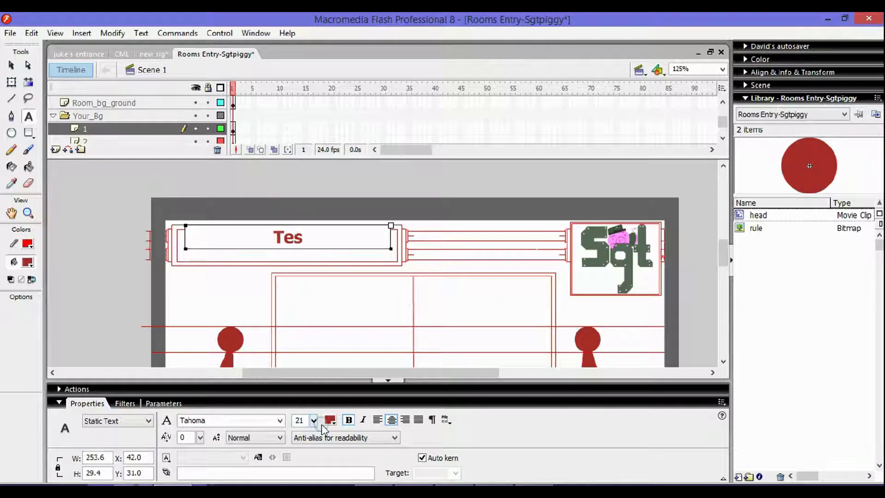
pyautogui.write('t Room 013')
pyautogui.press('BackSpace')
pyautogui.press('BackSpace')
pyautogui.press('BackSpace')
pyautogui.write('66')
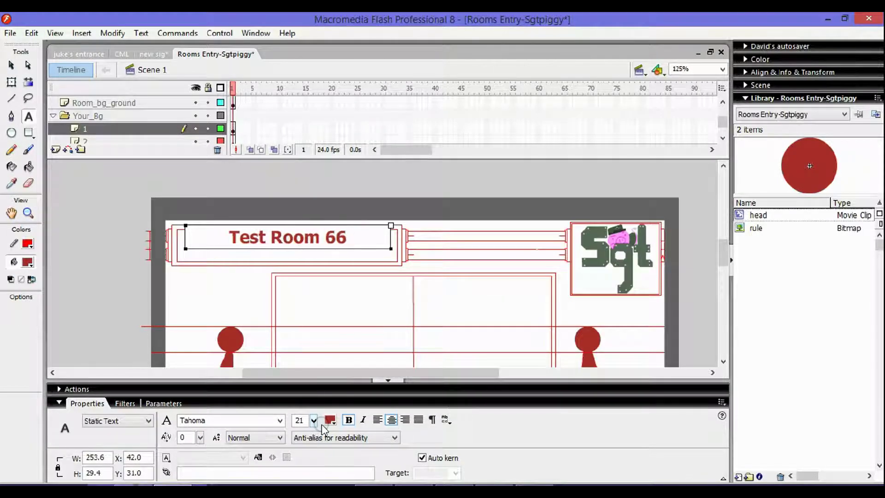
pyautogui.write('5')
# Move the sign text down so it sits centred within the sign frame.
pyautogui.moveTo(353, 236); pyautogui.dragTo(361, 250)
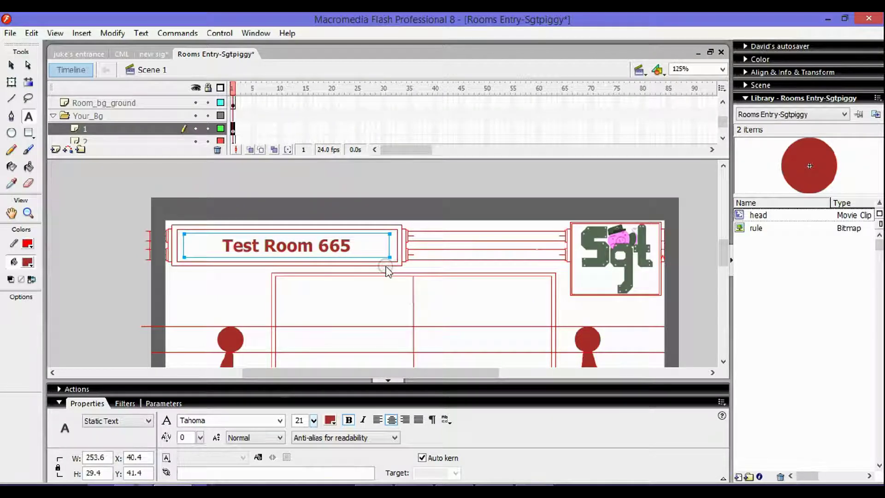
pyautogui.click(400, 379)
pyautogui.click(273, 302)
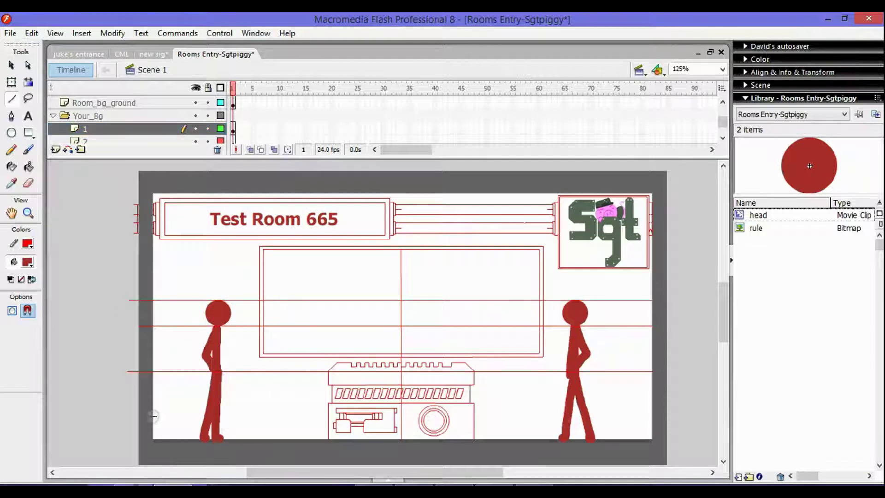
# Draw a horizontal floor line across the room, interrupted by the machine, and save the file.
pyautogui.press('n')
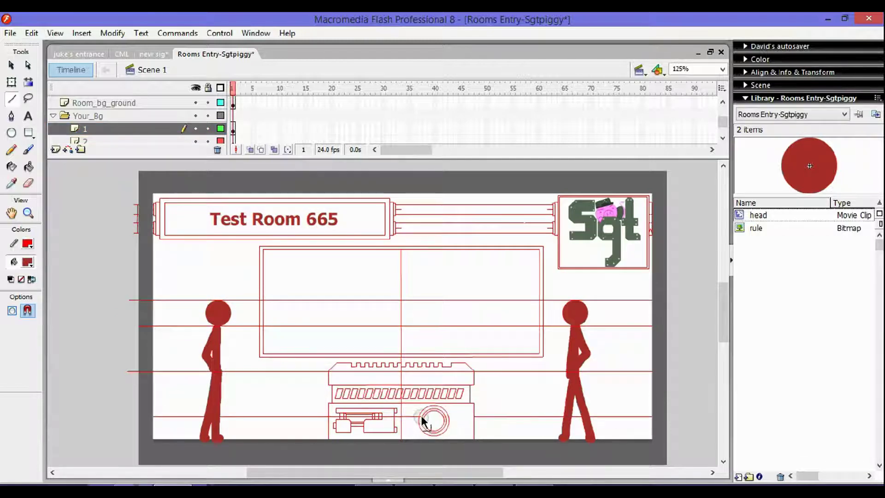
pyautogui.hotkey('ctrl', 'z')
pyautogui.hotkey('ctrl', 'z')
pyautogui.hotkey('ctrl', 'z')
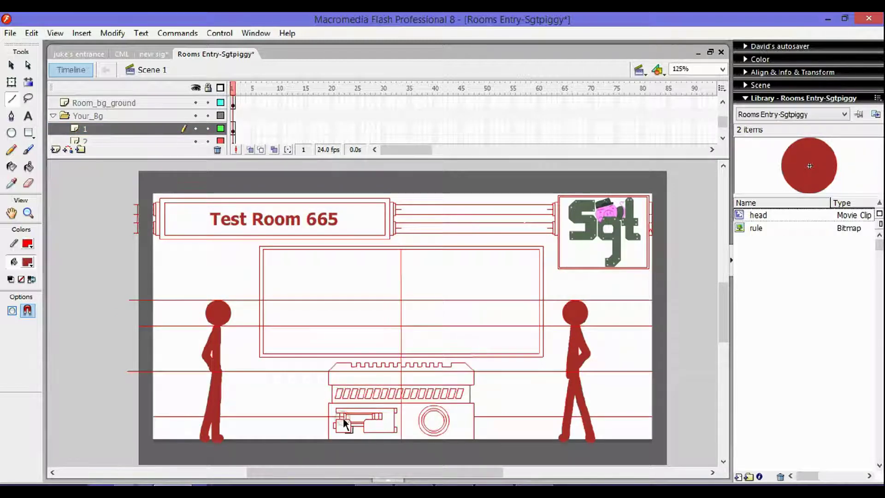
pyautogui.hotkey('ctrl', 'y')
pyautogui.hotkey('ctrl', 'y')
pyautogui.hotkey('ctrl', 'y')
pyautogui.hotkey('ctrl', 's')
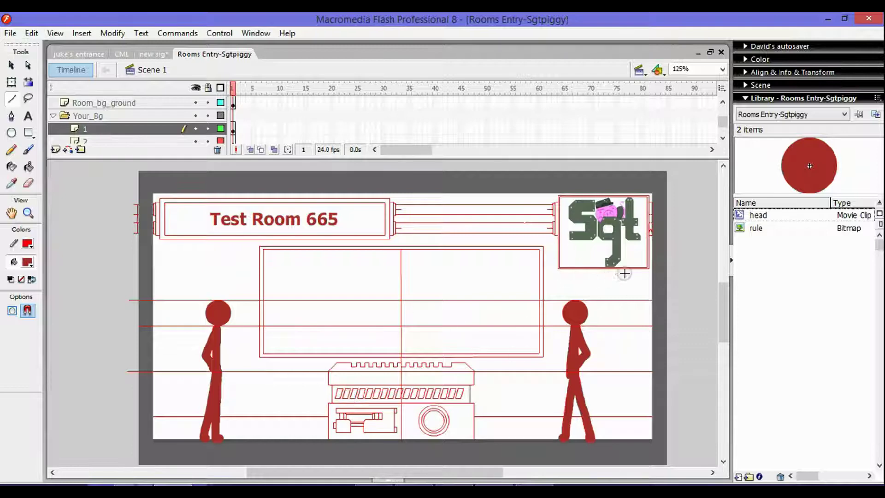
# Show the colour swatches and examine the options for adding or replacing palette colours.
pyautogui.moveTo(624, 274); pyautogui.dragTo(629, 269)
pyautogui.click(761, 59)
pyautogui.click(877, 59)
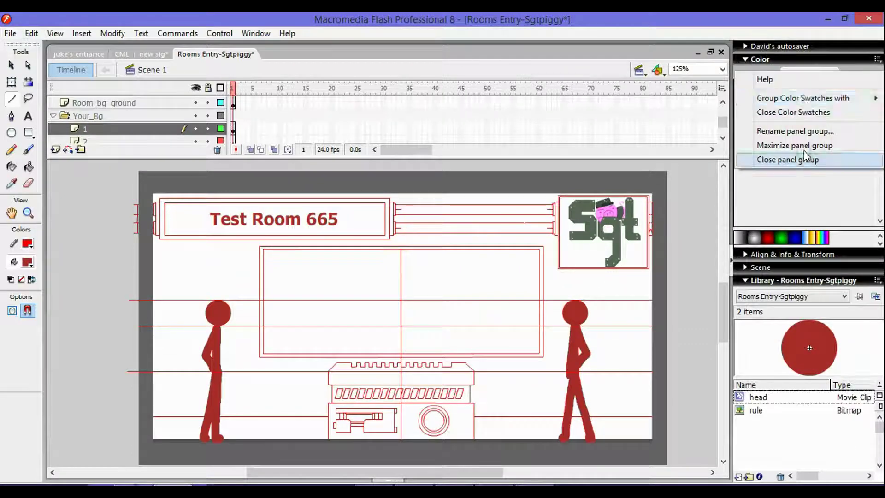
pyautogui.click(759, 68)
pyautogui.click(878, 59)
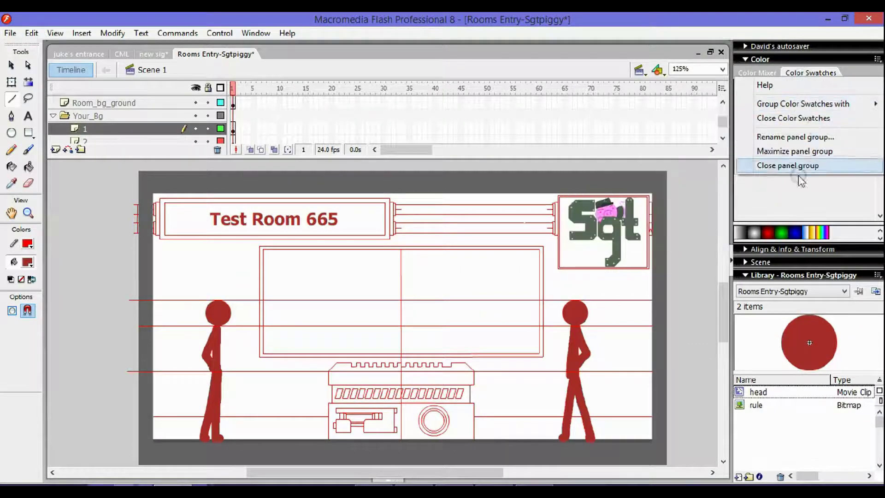
pyautogui.click(761, 59)
pyautogui.click(761, 59)
pyautogui.click(878, 59)
pyautogui.click(783, 163)
pyautogui.click(563, 281)
pyautogui.click(877, 59)
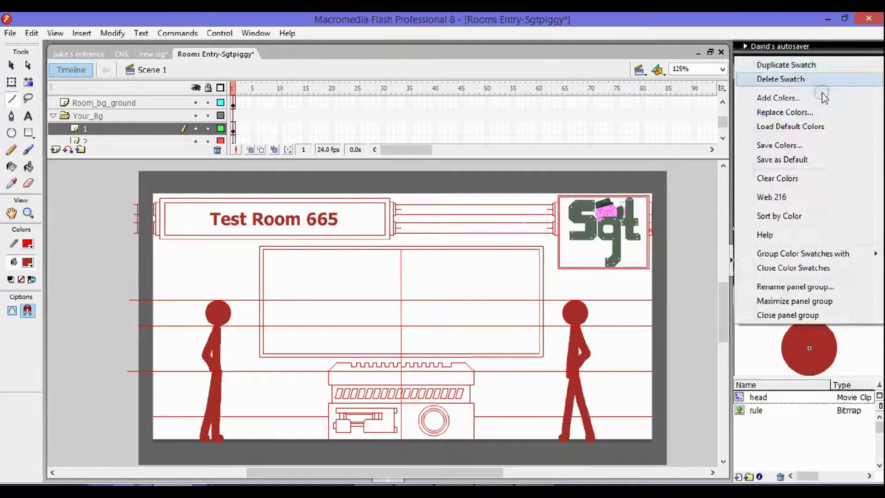
pyautogui.click(779, 101)
pyautogui.press('Escape')
# Fill the room's wall areas around the screen, sign and stick figures with very pale blue.
pyautogui.click(27, 260)
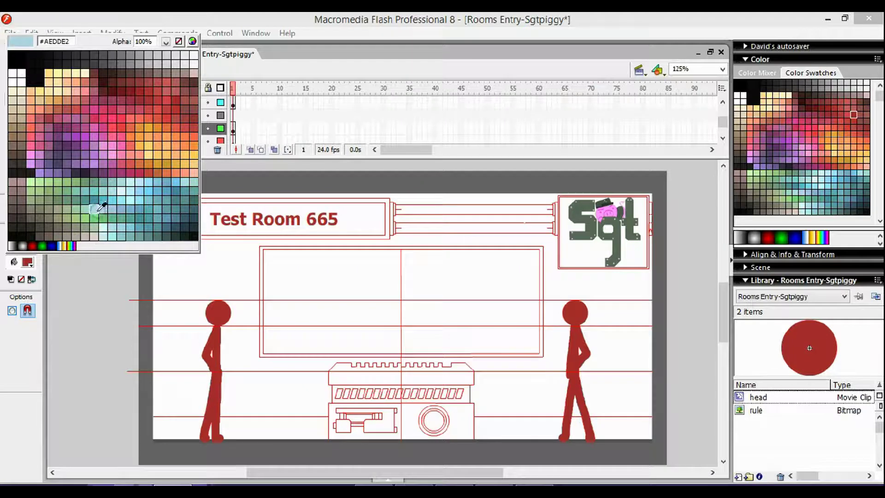
pyautogui.click(122, 188)
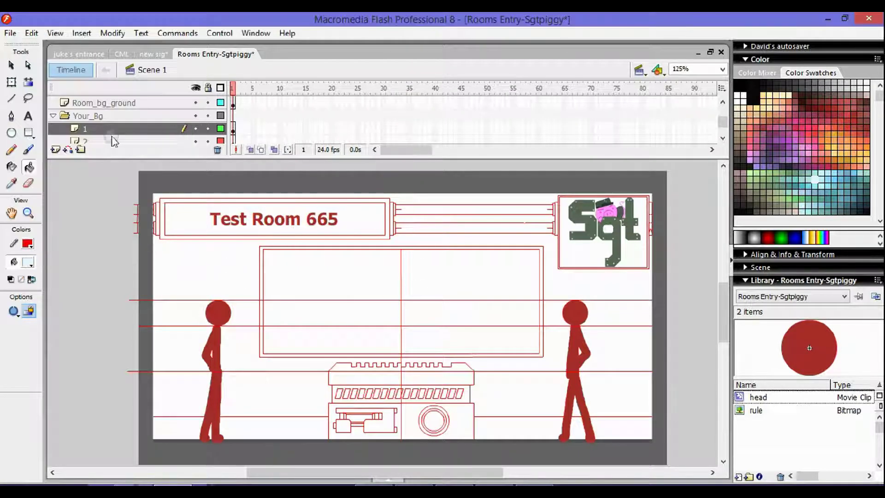
pyautogui.press('r')
pyautogui.moveTo(208, 247); pyautogui.dragTo(652, 439)
pyautogui.press('k')
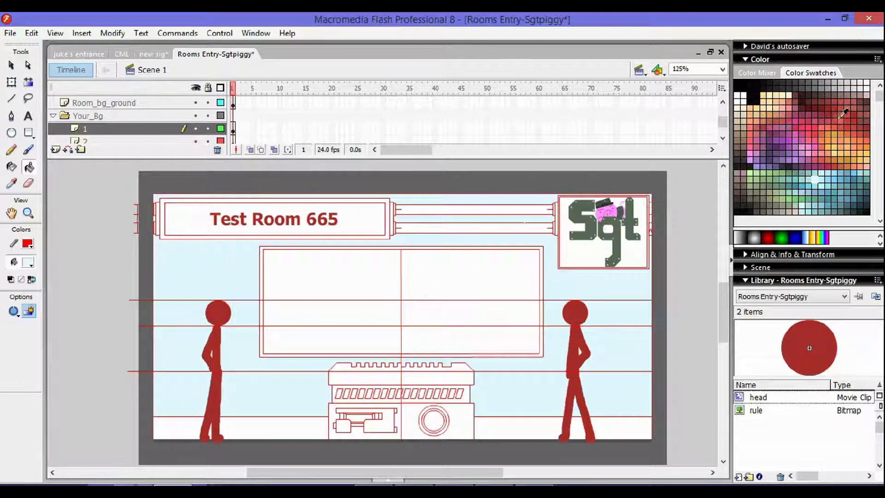
# Try a dark red fill on the floor strip to the right of the machine.
pyautogui.click(28, 262)
pyautogui.click(146, 83)
pyautogui.click(527, 427)
# Fill the floor strips on both sides of the machine with tan.
pyautogui.click(28, 267)
pyautogui.click(64, 69)
pyautogui.click(322, 424)
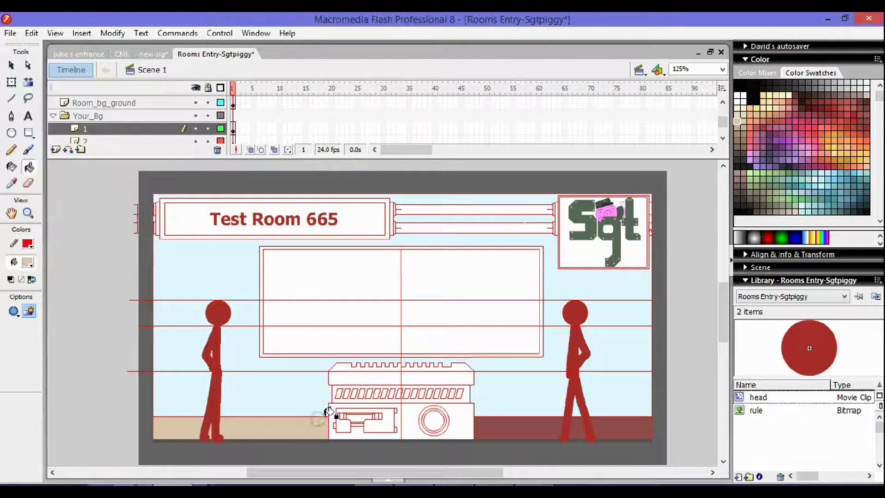
pyautogui.click(516, 428)
# Fill the machine's top and lower body and the borders of the screen, sign and logo frames with dark grey.
pyautogui.click(28, 263)
pyautogui.click(113, 47)
pyautogui.click(369, 376)
pyautogui.click(438, 372)
pyautogui.click(461, 415)
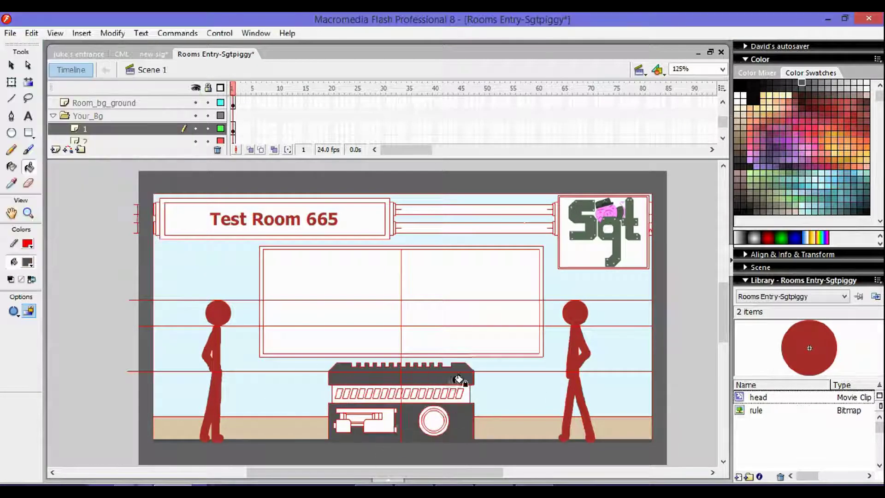
pyautogui.click(417, 355)
pyautogui.click(360, 236)
pyautogui.click(564, 193)
# Fill the machine's vent band with a darker grey and its slanted slots with near-black.
pyautogui.click(28, 262)
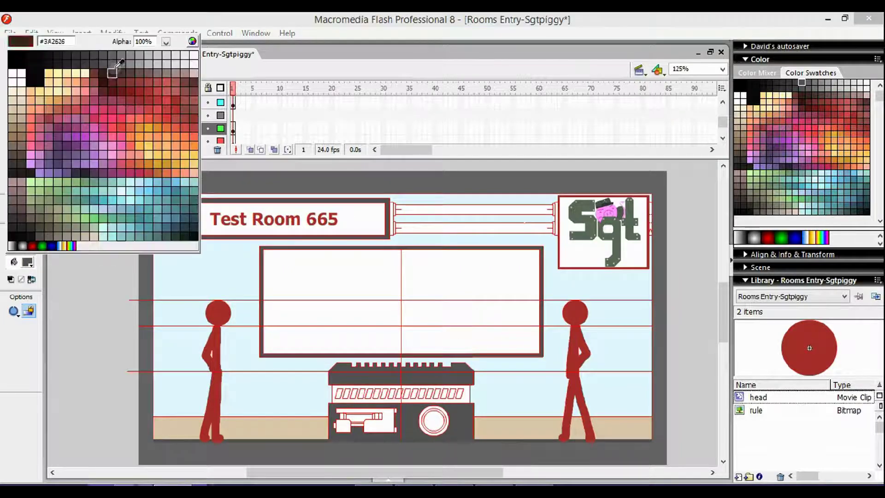
pyautogui.click(69, 69)
pyautogui.click(360, 393)
pyautogui.click(434, 393)
pyautogui.click(28, 262)
pyautogui.click(69, 69)
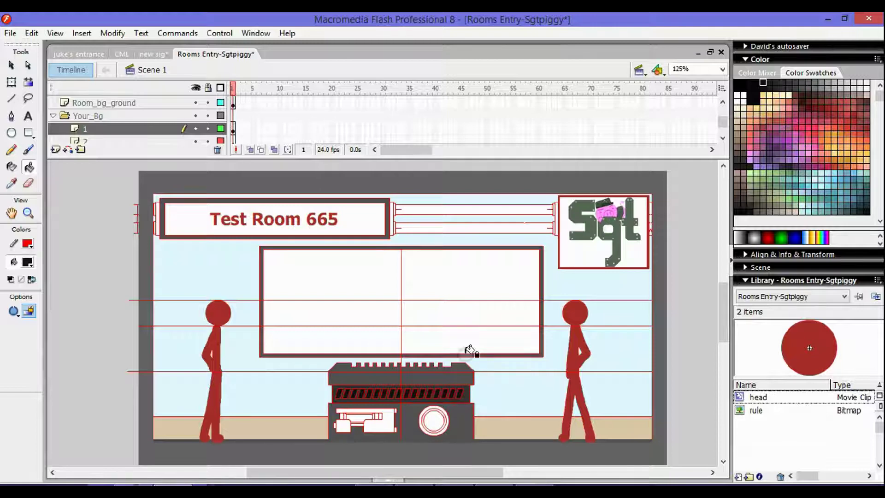
# Fill the Sgt logo panel, the dial's outer ring and the machine's latch plates with very dark grey.
pyautogui.click(584, 249)
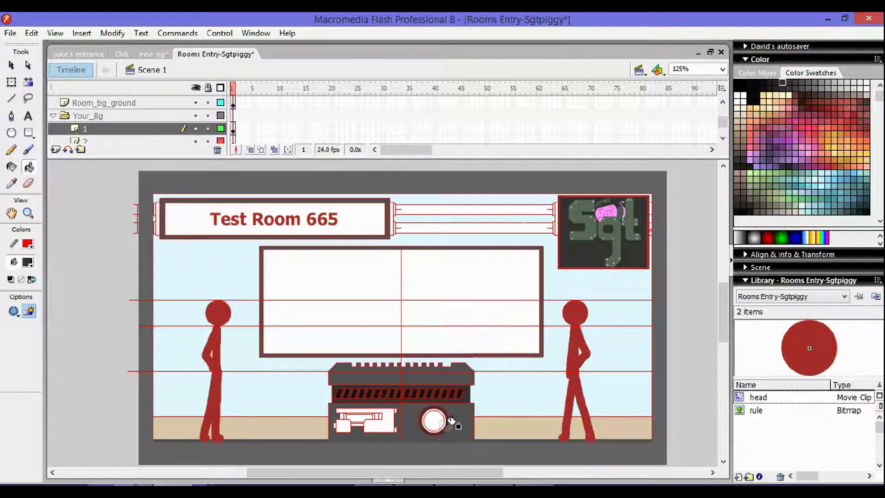
pyautogui.click(452, 421)
pyautogui.click(378, 423)
pyautogui.click(344, 425)
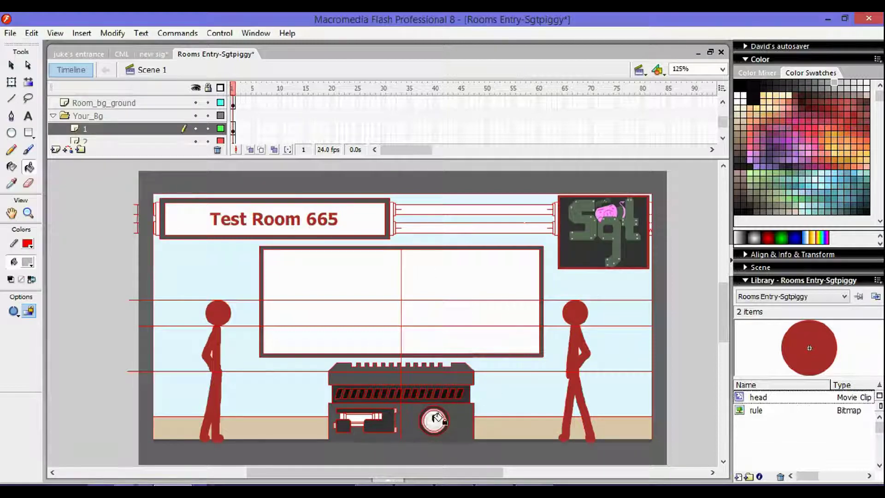
# Try a light blue fill on the machine's dial and the large screen, and undo the screen fill.
pyautogui.click(28, 262)
pyautogui.click(179, 180)
pyautogui.click(28, 262)
pyautogui.click(179, 180)
pyautogui.click(433, 421)
pyautogui.click(392, 300)
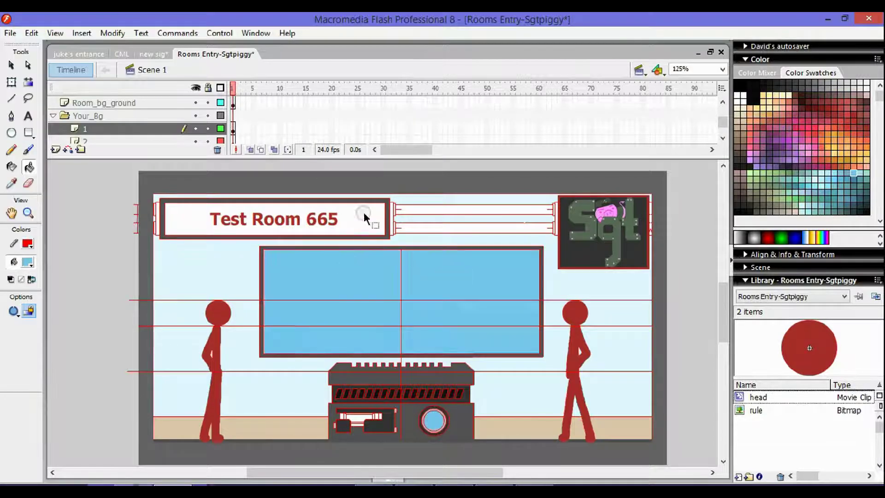
pyautogui.hotkey('ctrl', 'z')
# Fill the Test Room 665 sign's background with light orange.
pyautogui.click(365, 216)
pyautogui.click(28, 262)
pyautogui.click(178, 143)
pyautogui.click(245, 214)
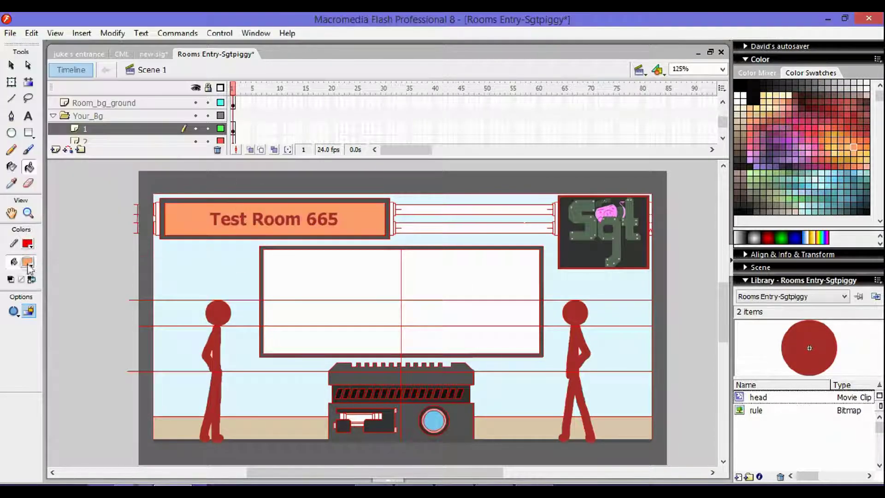
# Fill the machine's dial and the centre of its latch window with light orange, and the window's end recesses with near-black.
pyautogui.click(28, 262)
pyautogui.click(61, 216)
pyautogui.click(386, 381)
pyautogui.click(386, 381)
pyautogui.click(343, 415)
pyautogui.click(380, 416)
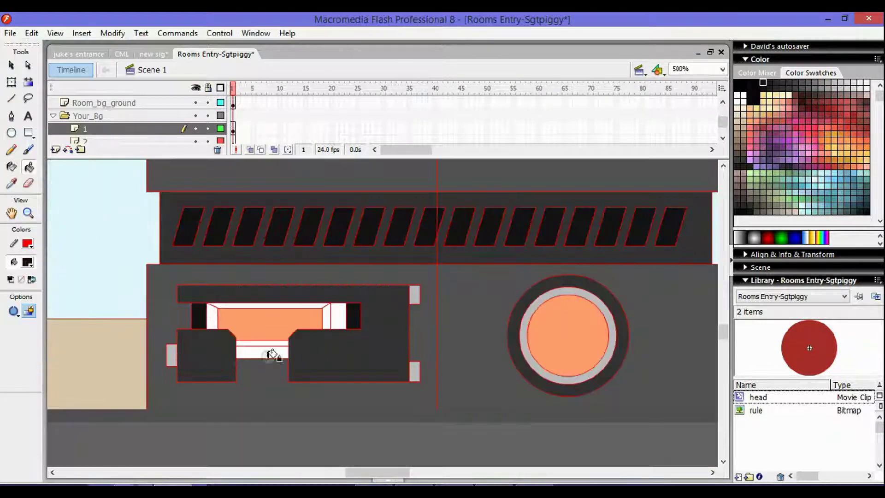
# Fill the remaining white recesses below and beside the latch window with near-black.
pyautogui.click(272, 354)
pyautogui.click(27, 262)
pyautogui.click(14, 56)
pyautogui.click(338, 316)
# Fill the bevelled border around the latch window's light orange centre with golden yellow.
pyautogui.click(28, 262)
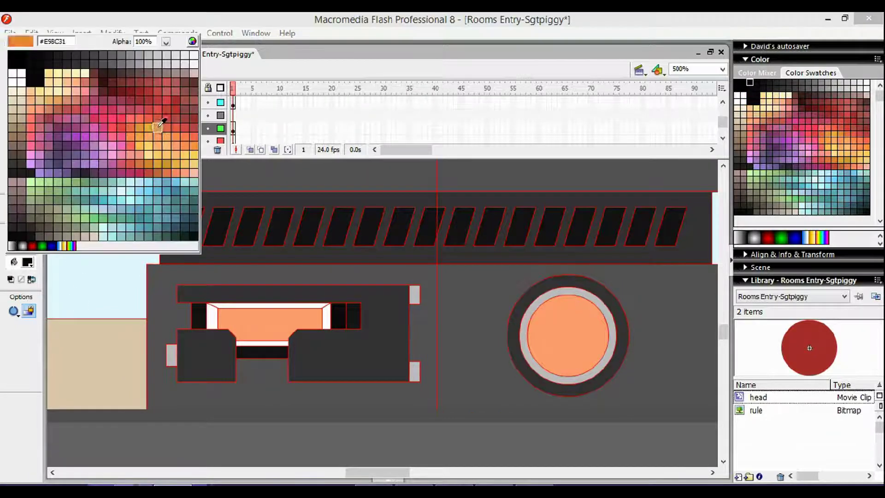
pyautogui.click(162, 122)
pyautogui.click(213, 314)
pyautogui.click(261, 342)
pyautogui.click(325, 316)
pyautogui.click(28, 262)
pyautogui.click(161, 122)
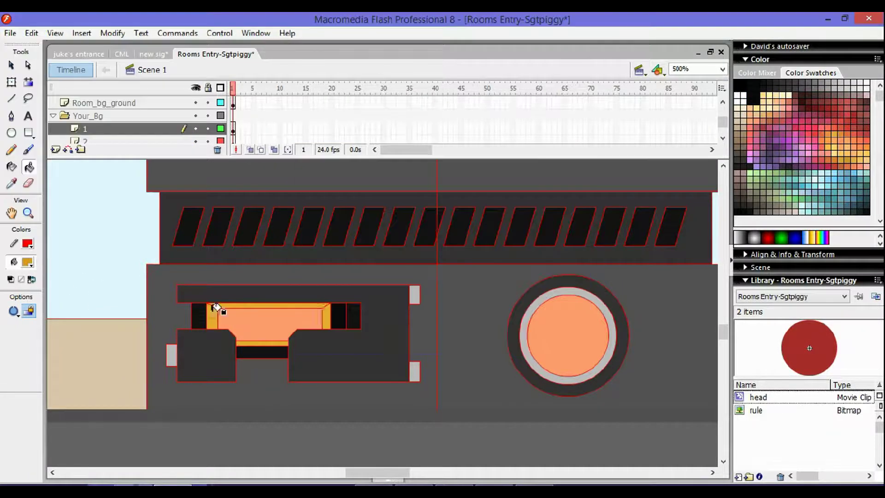
# Fill the two horizontal bars between the Test Room 665 sign and the logo panel with very dark grey.
pyautogui.press('z')
pyautogui.keyDown('alt'); pyautogui.click(349, 391); pyautogui.keyUp('alt')
pyautogui.scroll(6, 401, 340)
pyautogui.press('k')
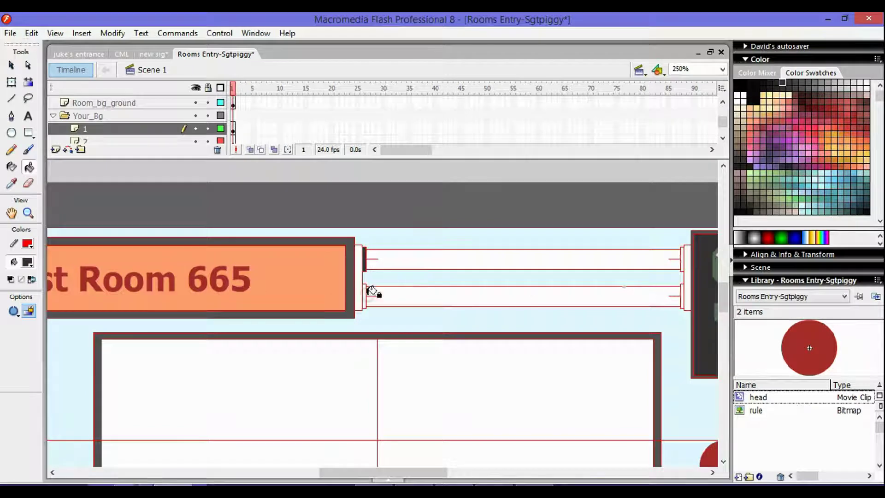
pyautogui.click(659, 289)
# Fill the white gaps around the brackets at the sign's left end with the wall's light blue and save the file.
pyautogui.hscroll(-5, 194, 282)
pyautogui.press('z')
pyautogui.moveTo(193, 273); pyautogui.dragTo(202, 305)
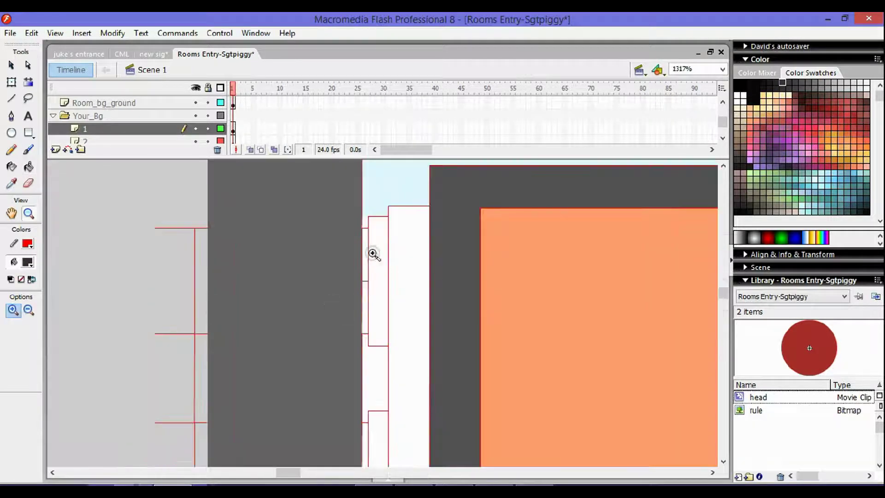
pyautogui.press('k')
pyautogui.press('z')
pyautogui.keyDown('alt'); pyautogui.click(370, 426); pyautogui.keyUp('alt')
pyautogui.keyDown('alt'); pyautogui.click(286, 291); pyautogui.keyUp('alt')
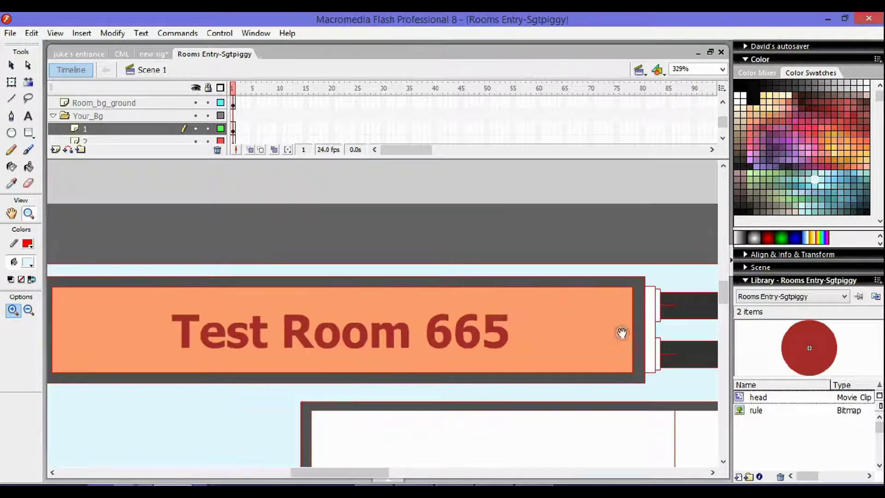
pyautogui.scroll(-5, 622, 332)
pyautogui.scroll(5, 341, 315)
pyautogui.hotkey('ctrl', 's')
# Fill the end brackets of the sign and the bars with grey and light grey.
pyautogui.press('k')
pyautogui.click(27, 244)
pyautogui.click(355, 265)
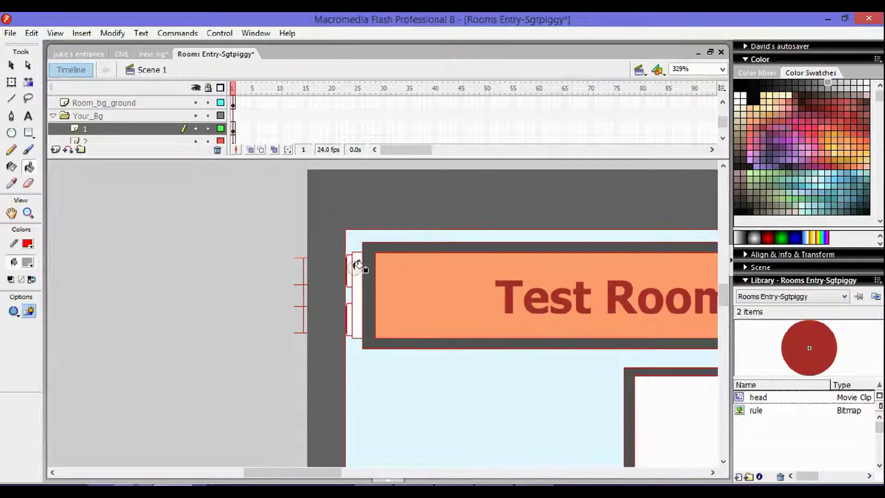
pyautogui.hscroll(10, 361, 263)
pyautogui.hotkey('ctrl', '-')
pyautogui.press('z')
pyautogui.hscroll(-10, 479, 282)
pyautogui.scroll(-3, 480, 281)
pyautogui.press('k')
pyautogui.click(28, 262)
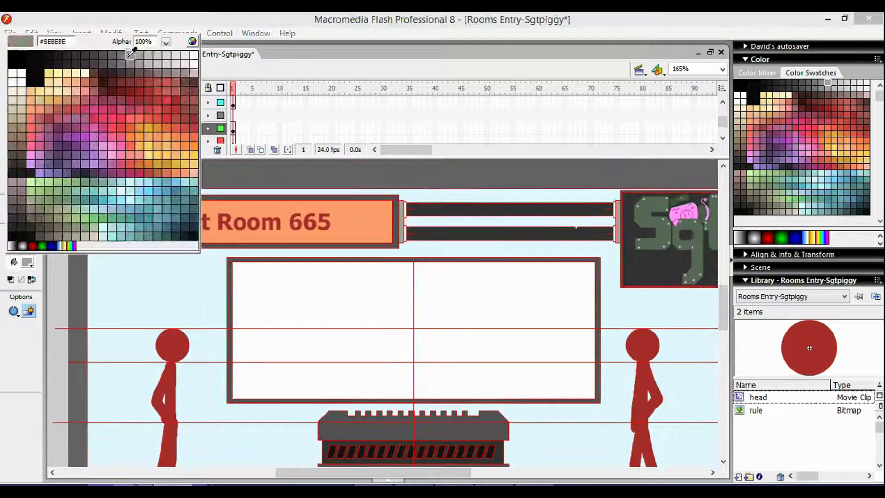
pyautogui.click(95, 205)
# Fill both halves of the large screen with the logo panel's very dark grey and lower the fill's opacity.
pyautogui.press('i')
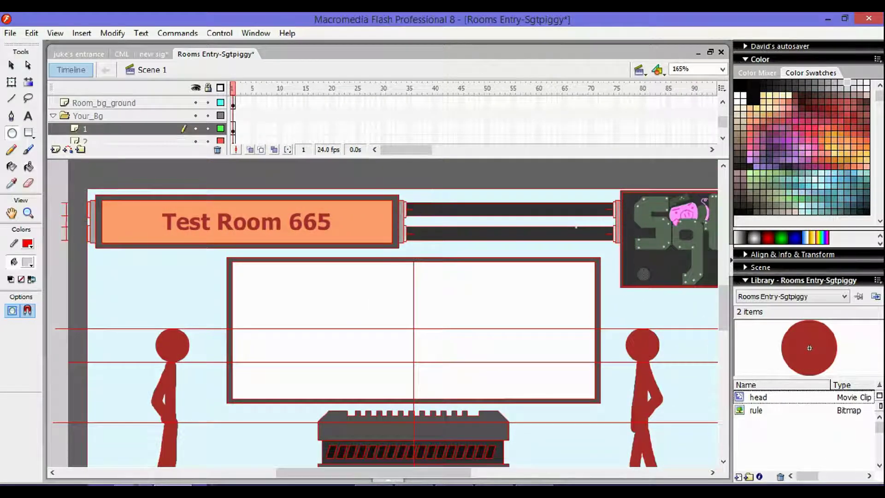
pyautogui.click(639, 271)
pyautogui.click(540, 306)
pyautogui.click(406, 306)
pyautogui.click(28, 262)
pyautogui.click(192, 41)
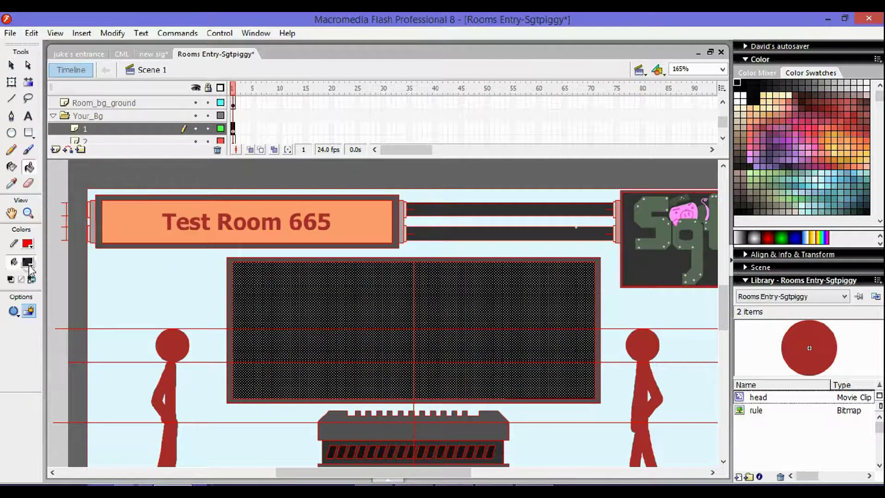
pyautogui.click(322, 340)
pyautogui.click(27, 262)
pyautogui.moveTo(164, 41); pyautogui.dragTo(170, 84)
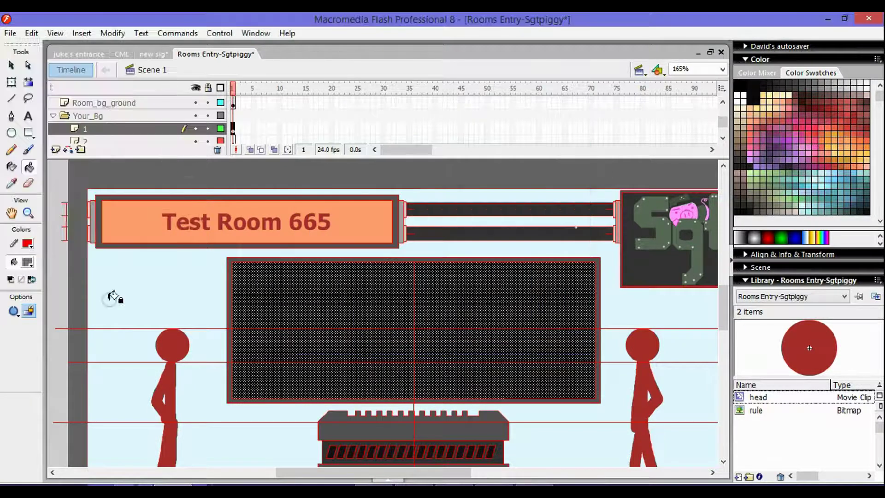
# Draw two diagonal reflection bands across the large screen, one wide and one narrow, and fill them with near-white.
pyautogui.hscroll(2, 112, 298)
pyautogui.press('n')
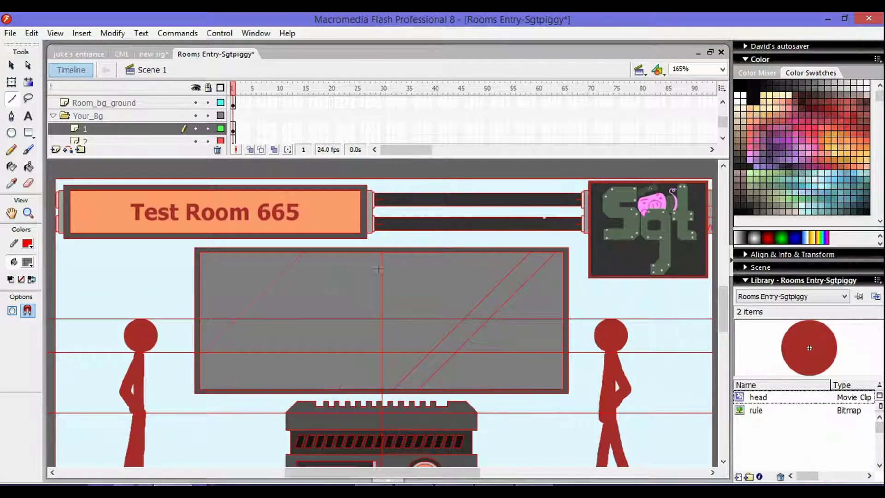
pyautogui.click(27, 262)
pyautogui.click(10, 99)
pyautogui.press('k')
pyautogui.click(295, 323)
pyautogui.click(461, 322)
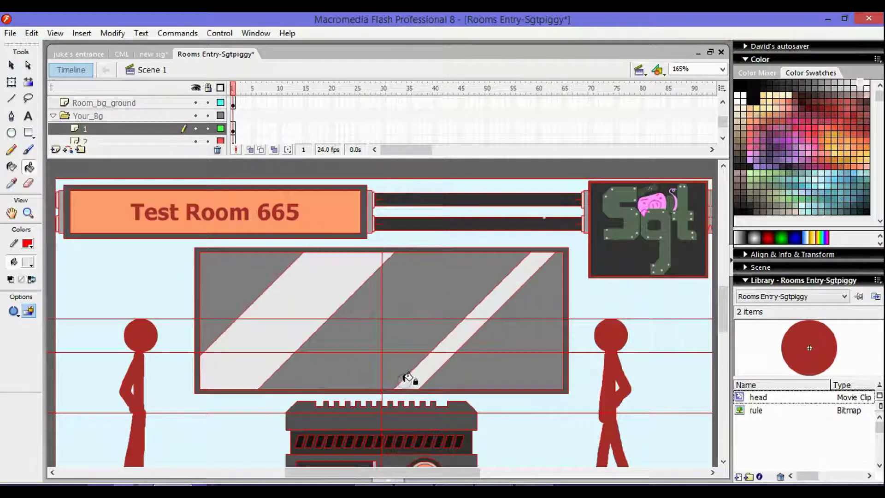
# Delete the red outlines around the room's filled artwork, keeping the horizontal guide lines.
pyautogui.click(27, 262)
pyautogui.click(167, 46)
pyautogui.press('z')
pyautogui.keyDown('alt'); pyautogui.click(587, 425); pyautogui.keyUp('alt')
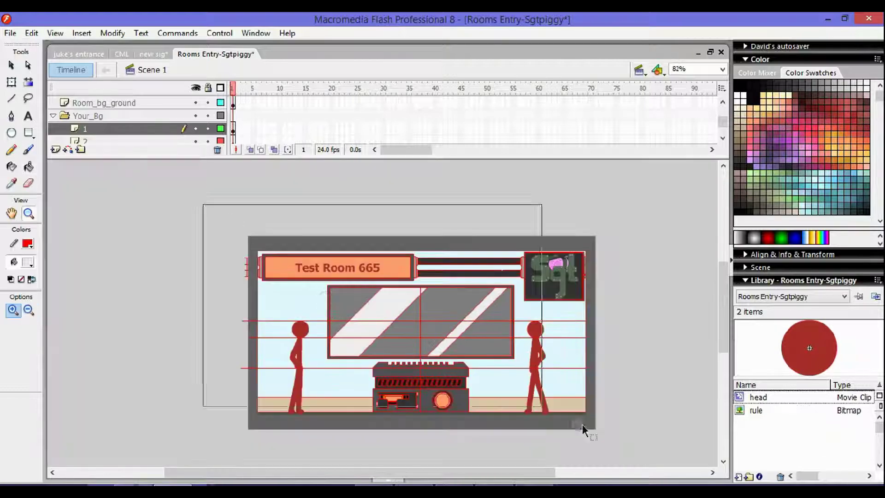
pyautogui.click(275, 312)
pyautogui.keyDown('alt'); pyautogui.click(446, 332); pyautogui.keyUp('alt')
# Try dark brown as the fill colour of the room's wall.
pyautogui.click(28, 262)
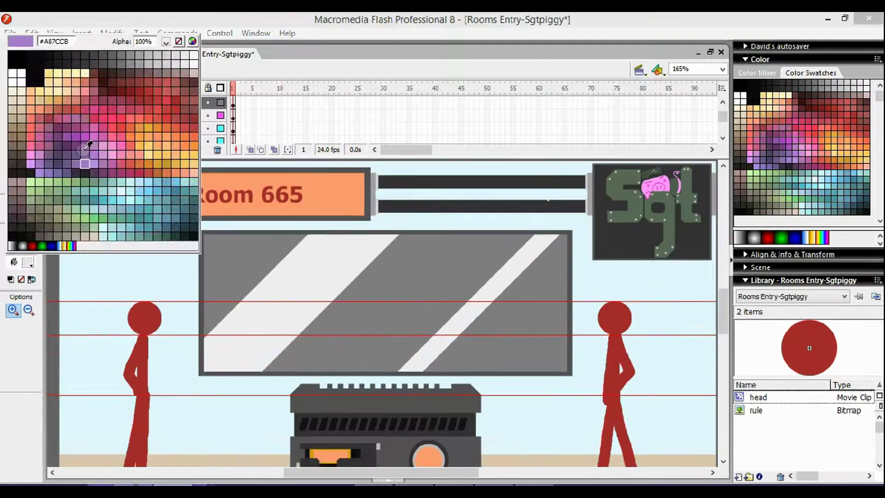
pyautogui.click(195, 87)
pyautogui.click(475, 190)
pyautogui.moveTo(474, 190); pyautogui.dragTo(401, 322)
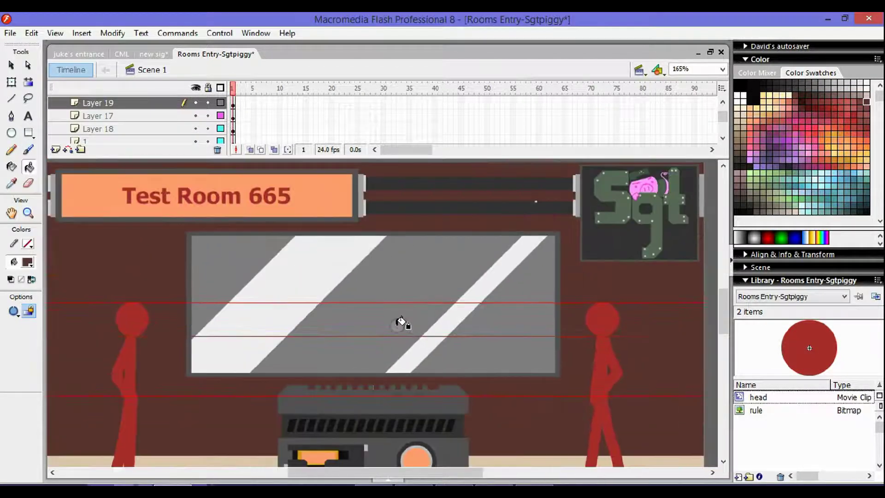
# Fill the room's wall with very light grey, including the gaps between the bars and beside the sign.
pyautogui.click(28, 262)
pyautogui.click(192, 61)
pyautogui.click(468, 176)
pyautogui.click(468, 196)
pyautogui.click(69, 191)
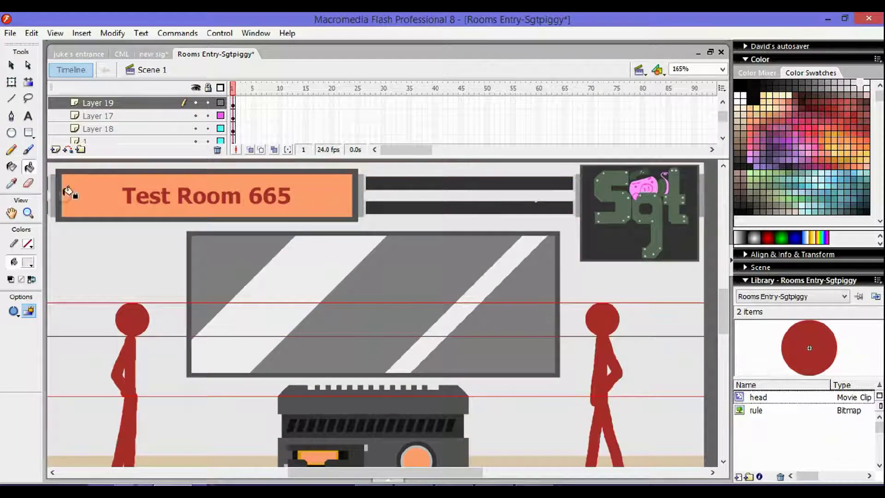
pyautogui.moveTo(464, 287)
pyautogui.mouseDown()
pyautogui.moveTo(490, 271)
pyautogui.moveTo(491, 319)
pyautogui.moveTo(525, 293)
pyautogui.mouseUp()
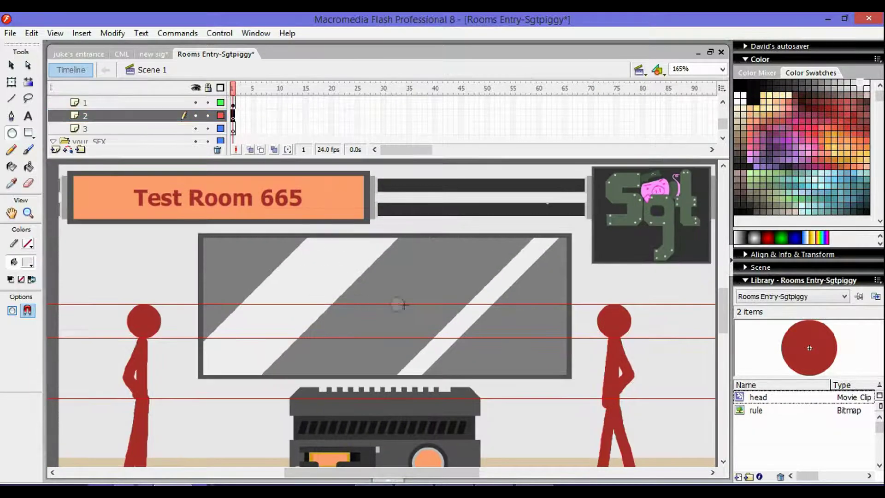
# Try to place a head in the window on layer 2 and paint a red stick figure's body and arm beneath it.
pyautogui.hotkey('ctrl', 'v')
pyautogui.press('b')
pyautogui.click(32, 345)
pyautogui.click(20, 277)
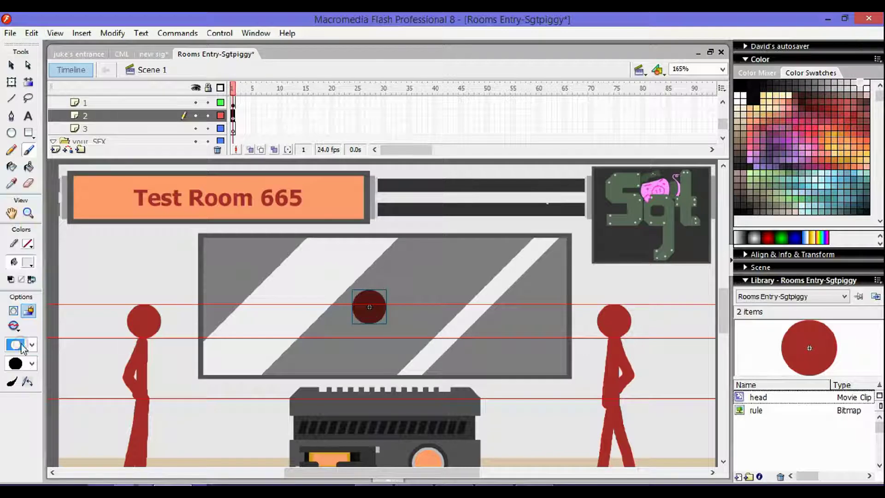
pyautogui.moveTo(368, 318); pyautogui.dragTo(376, 324)
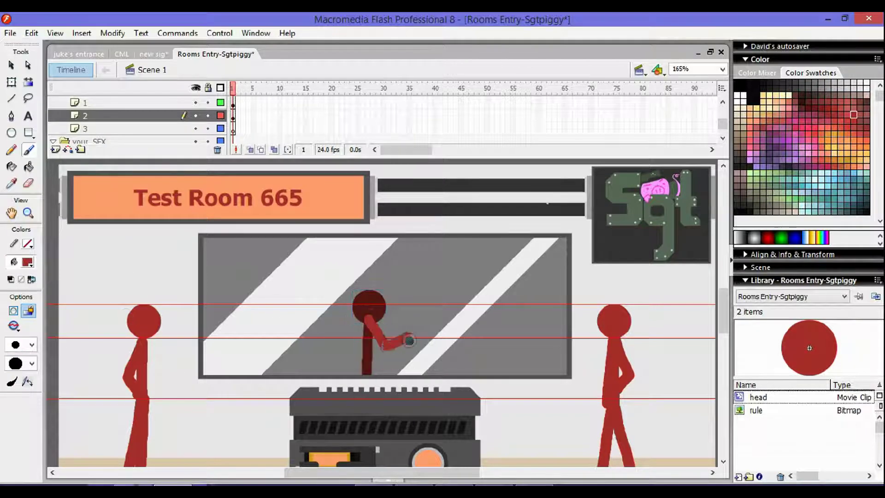
# Undo the stick figure's painted limbs and head in the window.
pyautogui.hotkey('ctrl', 'z')
pyautogui.hotkey('ctrl', 'z')
pyautogui.hotkey('ctrl', 'z')
# On layer 2, outline a monitor with stand and base, a tall tower and two boxes along the desk line, hiding layer 1.
pyautogui.press('n')
pyautogui.hotkey('ctrl', 'z')
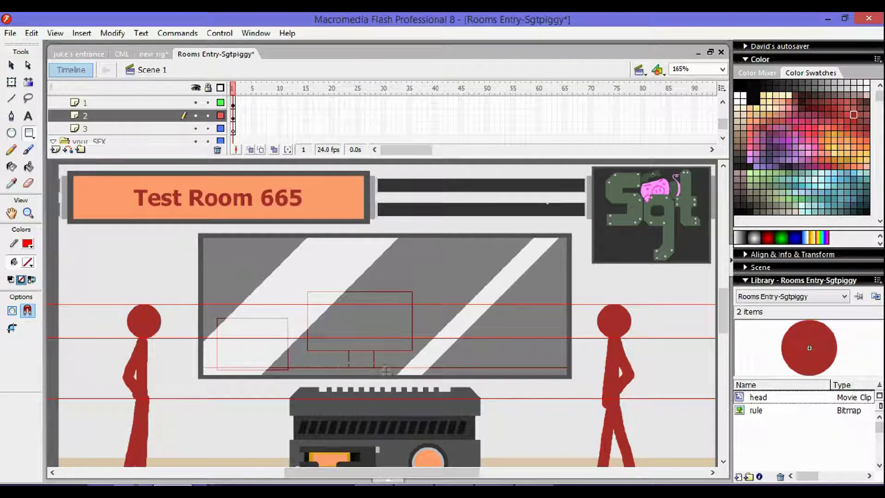
pyautogui.moveTo(384, 371); pyautogui.dragTo(338, 363)
pyautogui.click(196, 102)
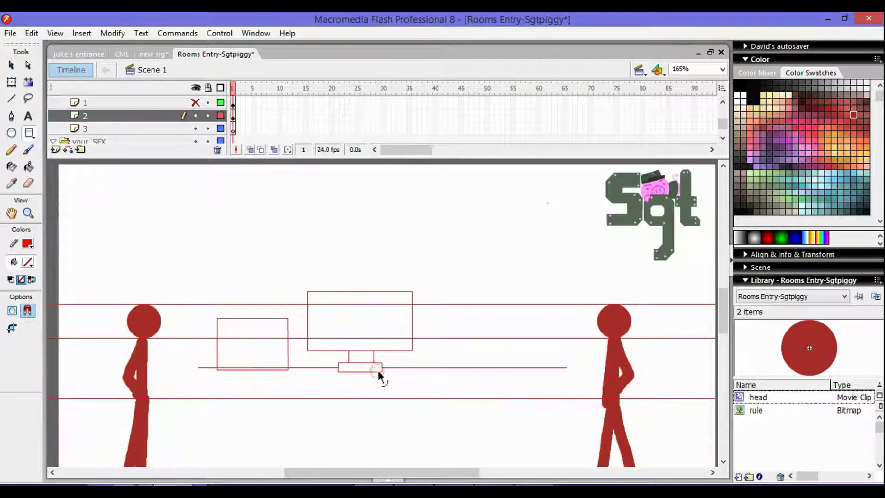
pyautogui.moveTo(430, 290); pyautogui.dragTo(466, 368)
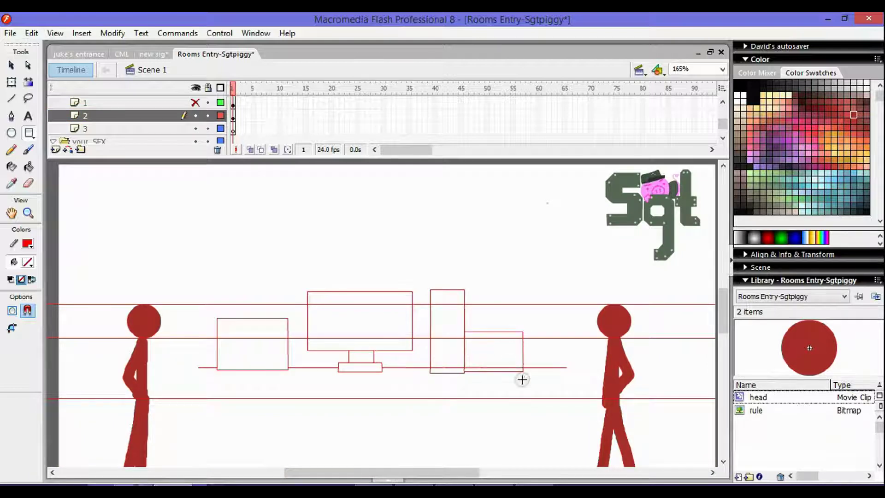
# Fill the monitor, its base, the tower and the left box with dark grey, and the stand and right box with mid grey.
pyautogui.click(27, 262)
pyautogui.click(55, 51)
pyautogui.press('k')
pyautogui.click(371, 323)
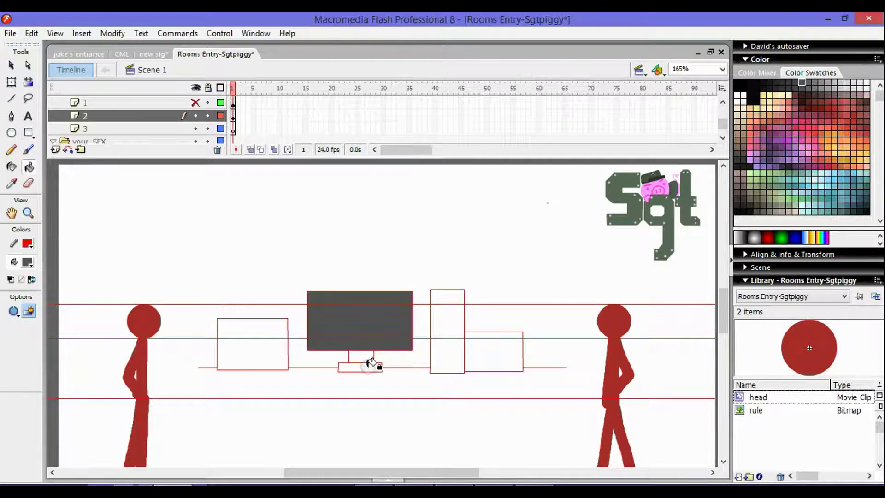
pyautogui.click(369, 367)
pyautogui.click(448, 332)
pyautogui.click(252, 344)
pyautogui.click(475, 350)
# Draw a long, thin desktop rectangle beneath the equipment and fill it with brownish grey.
pyautogui.press('r')
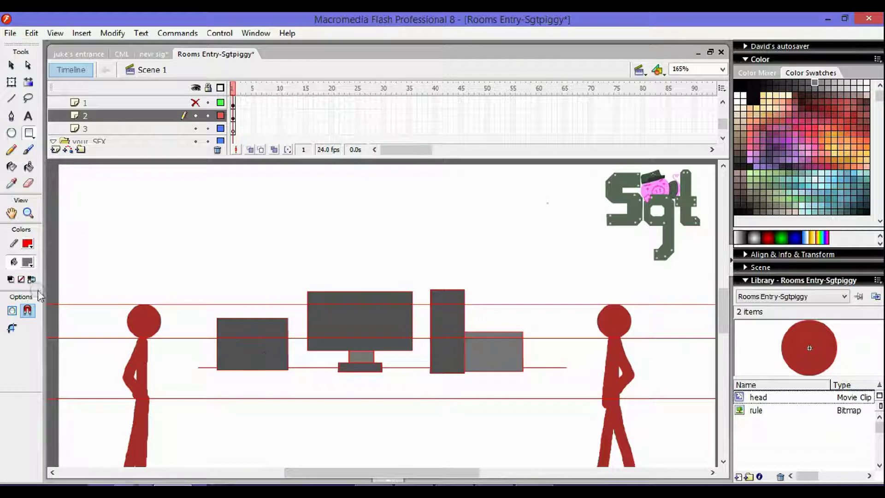
pyautogui.moveTo(199, 367); pyautogui.dragTo(568, 383)
pyautogui.press('k')
pyautogui.click(28, 262)
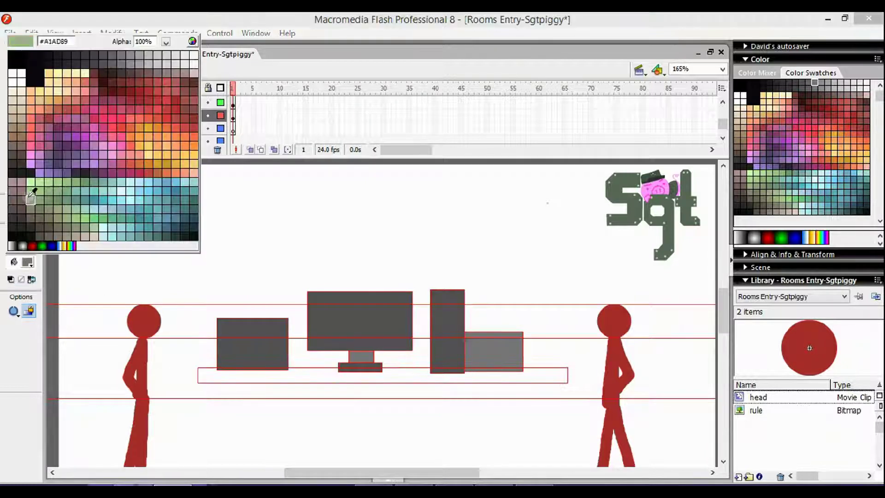
pyautogui.click(32, 192)
# Try a red backdrop rectangle covering the window area on layer 3.
pyautogui.click(28, 262)
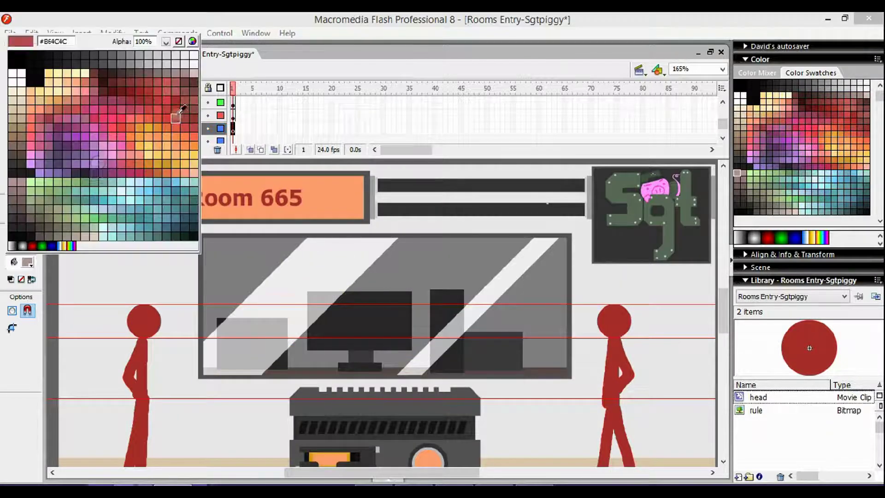
pyautogui.click(181, 110)
pyautogui.click(567, 372)
# Cover the window area on layer 3 with an orange backdrop rectangle.
pyautogui.click(28, 262)
pyautogui.click(165, 132)
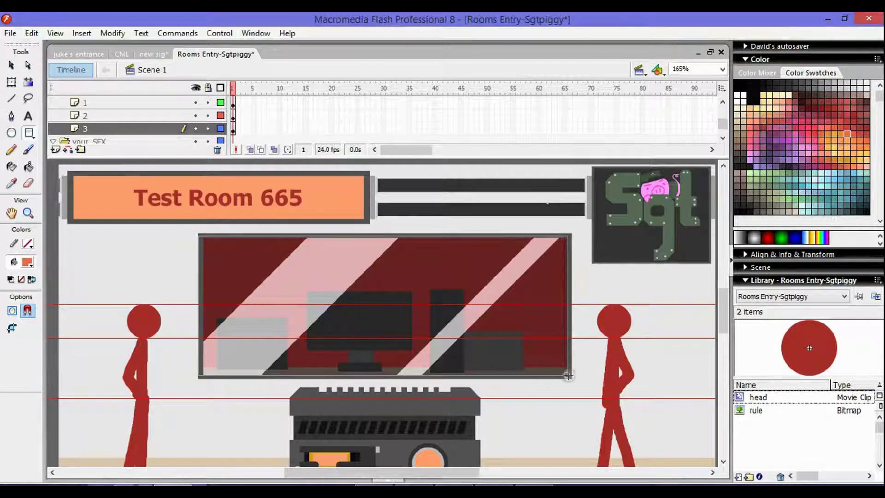
pyautogui.click(568, 375)
# On a new layer above layer 3, with layers 1 and 2 locked, paint two red stick figures near the window's right end.
pyautogui.moveTo(273, 286); pyautogui.dragTo(385, 302)
pyautogui.click(56, 149)
pyautogui.press('b')
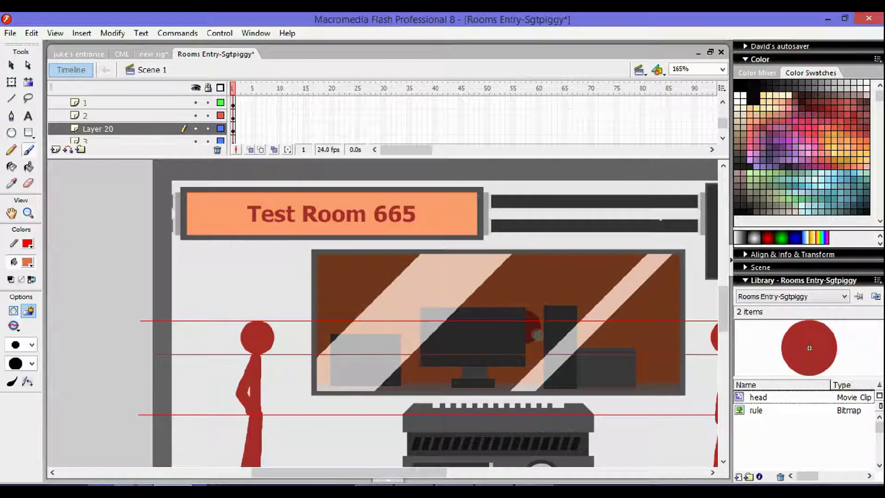
pyautogui.moveTo(208, 103); pyautogui.dragTo(208, 115)
pyautogui.moveTo(599, 326)
pyautogui.mouseDown()
pyautogui.moveTo(505, 298)
pyautogui.moveTo(520, 321)
pyautogui.mouseUp()
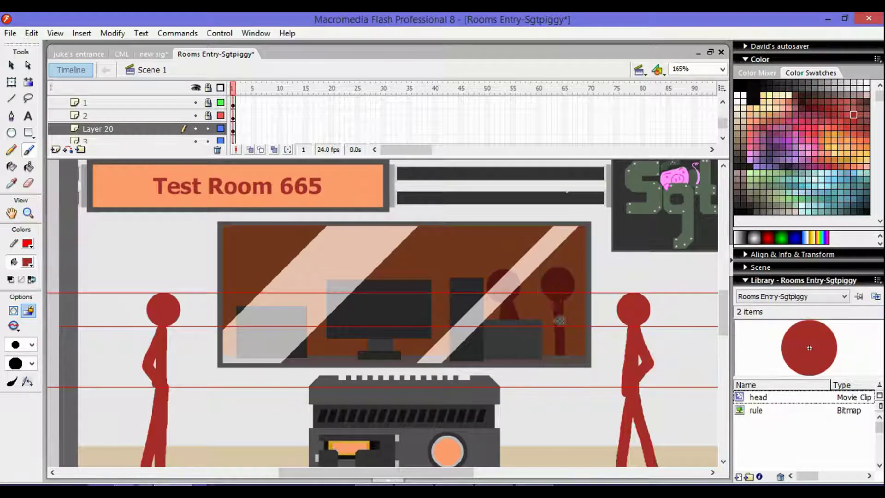
pyautogui.hotkey('ctrl', 'z')
# Switch to Skype and send the message "bbl" in the open chat.
pyautogui.click(454, 485)
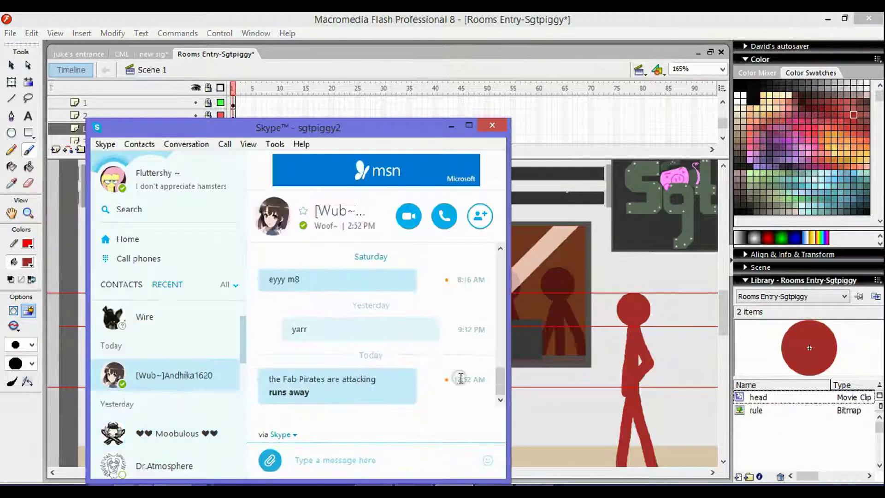
pyautogui.write('bbl')
pyautogui.press('Return')
# Back in Flash, paint a red stick figure working behind the monitor and another behind the window's left box.
pyautogui.click(315, 316)
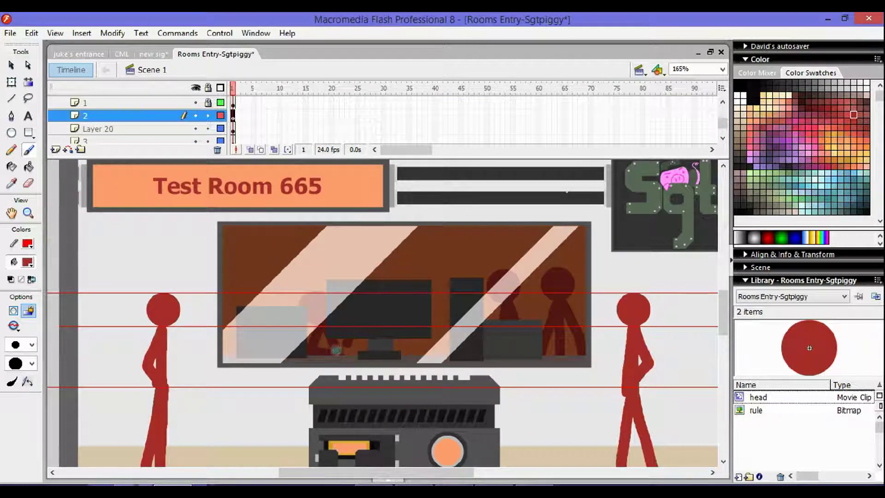
pyautogui.click(162, 129)
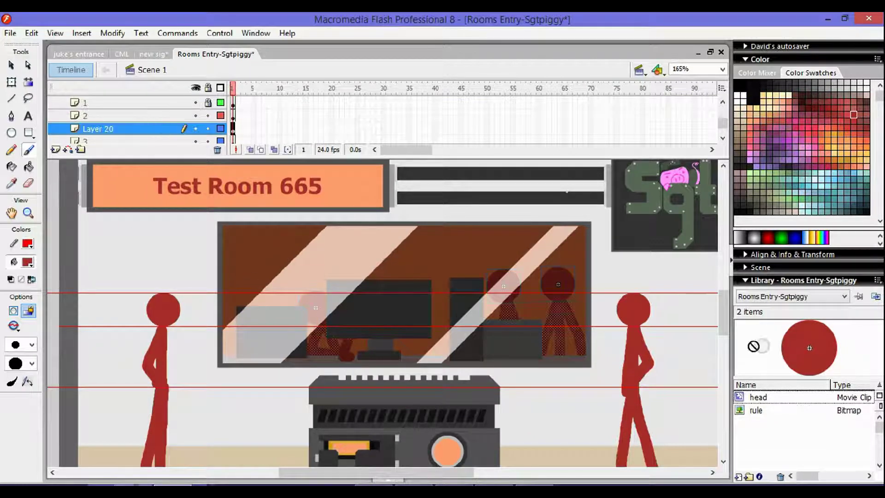
pyautogui.moveTo(257, 290); pyautogui.dragTo(253, 343)
pyautogui.moveTo(560, 361)
pyautogui.mouseDown()
pyautogui.moveTo(493, 325)
pyautogui.moveTo(501, 328)
pyautogui.mouseUp()
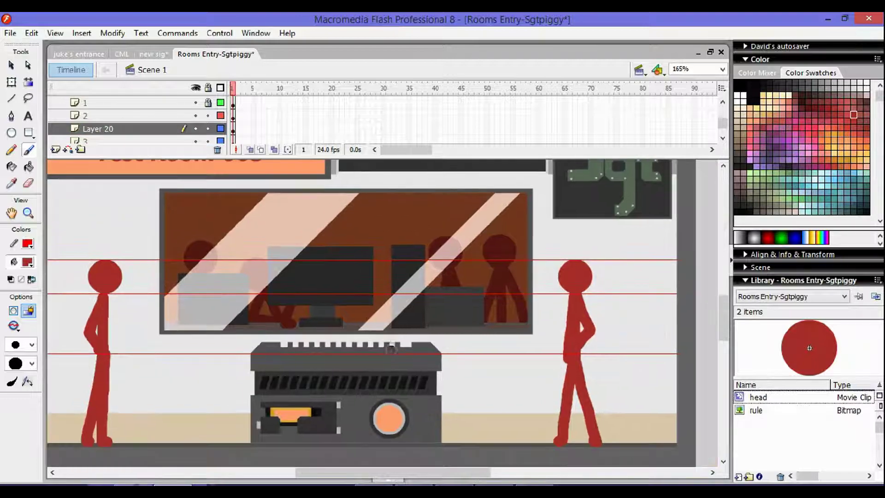
# Rename the Your_Bg layer folder to "Sgtpiggy's BG" and lock it.
pyautogui.press('z')
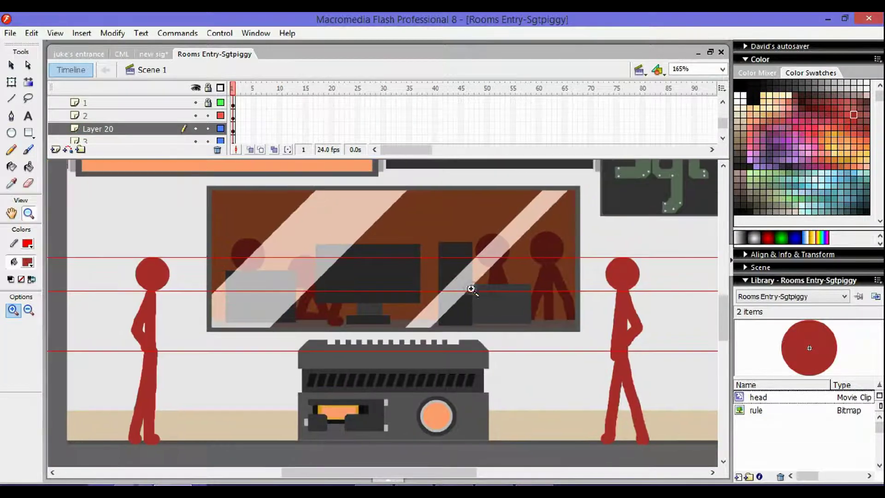
pyautogui.click(216, 150)
pyautogui.scroll(-2, 712, 125)
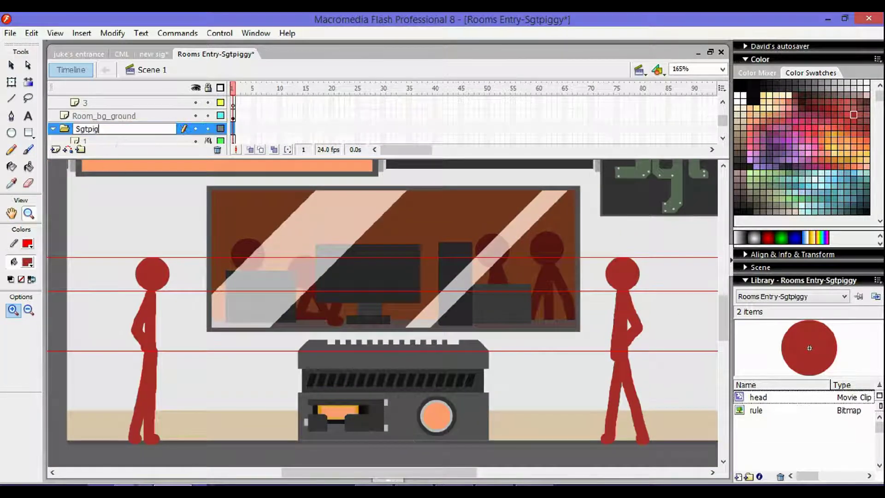
pyautogui.click(104, 129)
# Rename the your_anim layer folder to "Sgtpiggy's Animation".
pyautogui.scroll(2, 726, 103)
pyautogui.doubleClick(92, 116)
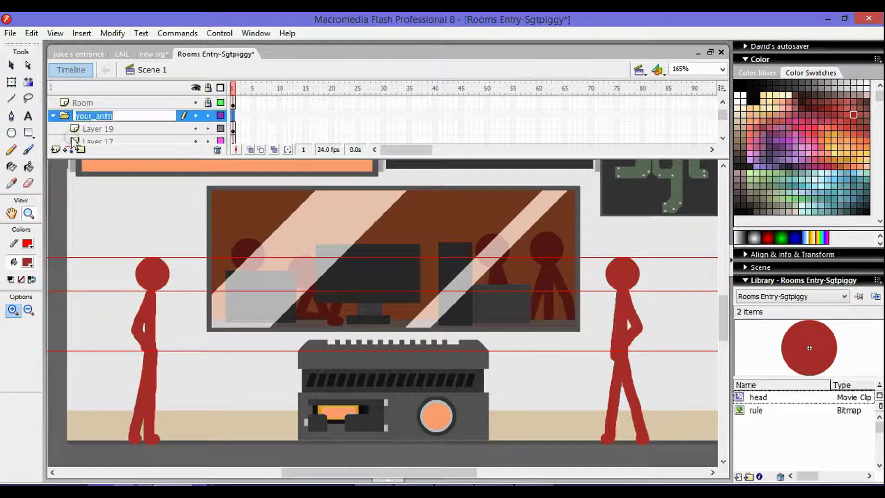
pyautogui.write("Sgtpiggy's Animation")
pyautogui.press('Return')
pyautogui.scroll(-2, 595, 134)
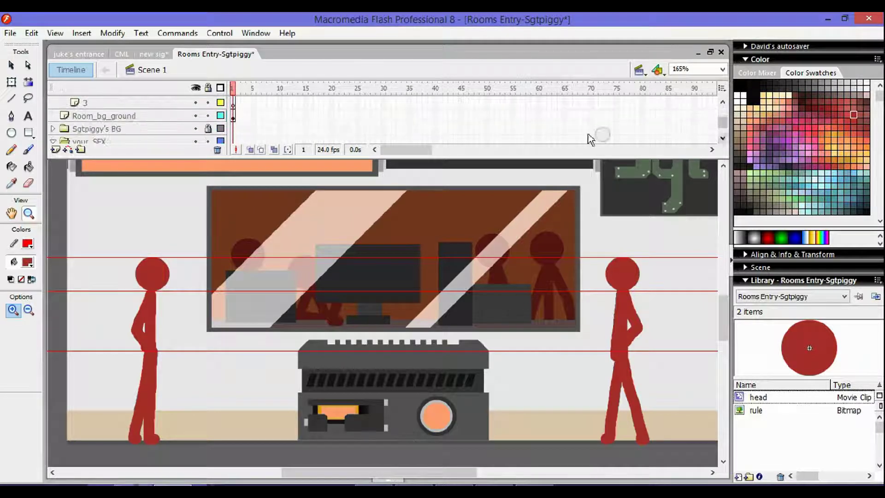
# Switch to Skype, send the message "right now i'm animating a collab entry" in the open chat, and return to Flash.
pyautogui.click(111, 129)
pyautogui.hotkey('alt', 'Tab')
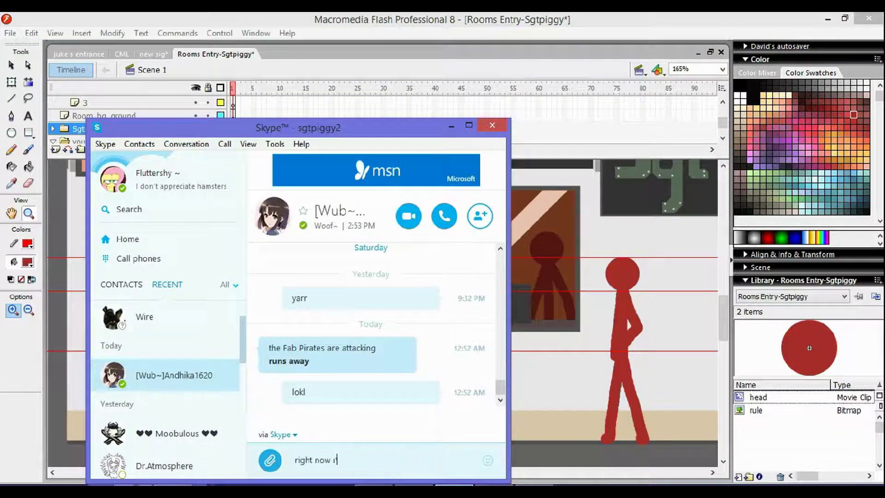
pyautogui.write('collab entry')
pyautogui.press('Return')
pyautogui.hotkey('alt', 'Tab')
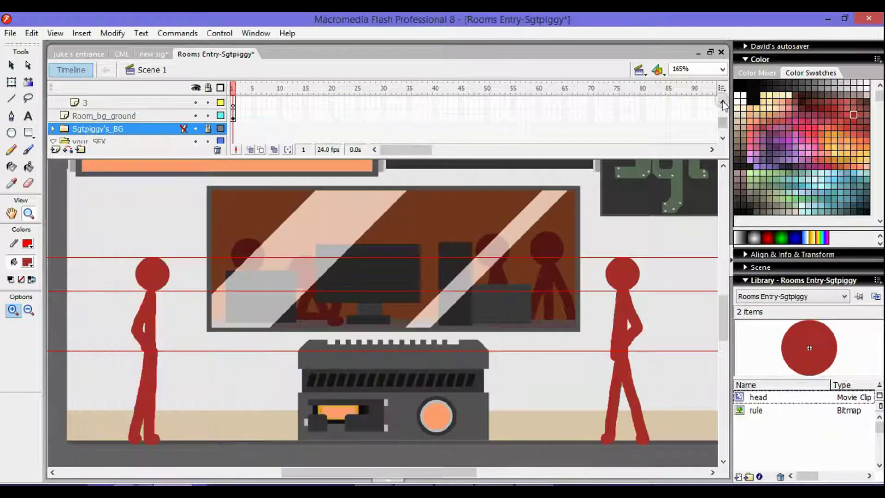
# Name the two logo layers "LOGO" and group them in a layer folder named "Sgtpiggy's Logo".
pyautogui.scroll(2, 231, 120)
pyautogui.click(230, 103)
pyautogui.hotkey('ctrl', '-')
pyautogui.scroll(1, 164, 116)
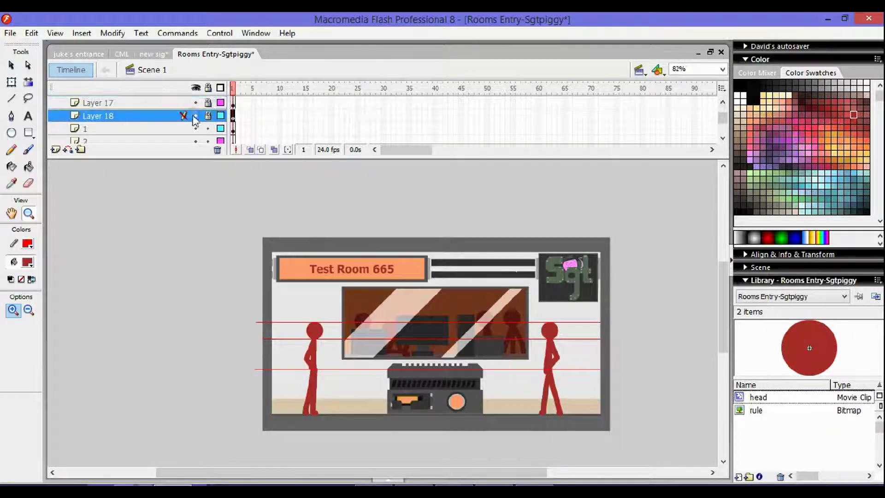
pyautogui.doubleClick(164, 102)
pyautogui.write("Sgtpiggy's ")
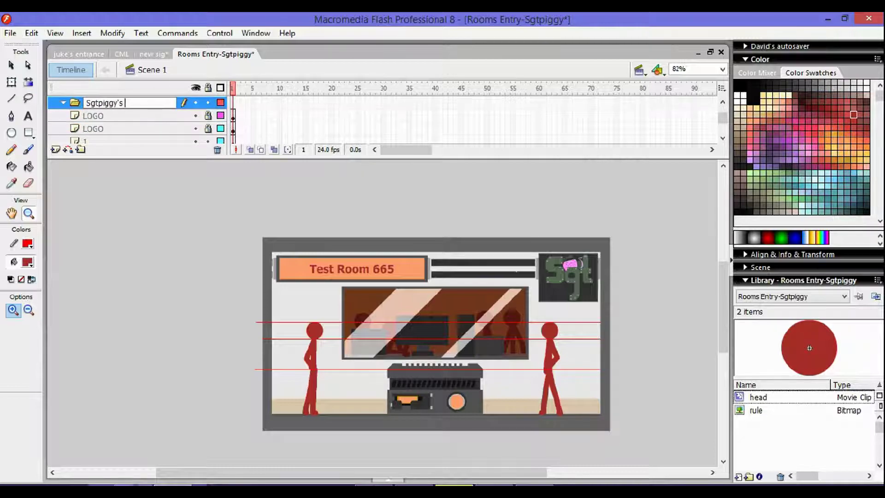
pyautogui.write('Logo')
pyautogui.press('Return')
pyautogui.hotkey('ctrl', '=')
# Switch to Skype, reply "rooms" in the open chat, minimise its window, and save the Flash document.
pyautogui.hotkey('alt', 'Tab')
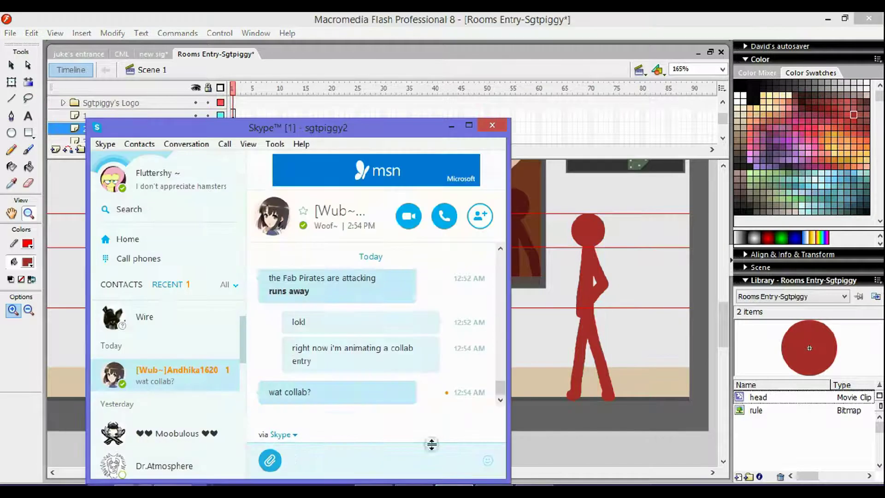
pyautogui.click(454, 126)
pyautogui.hotkey('ctrl', 's')
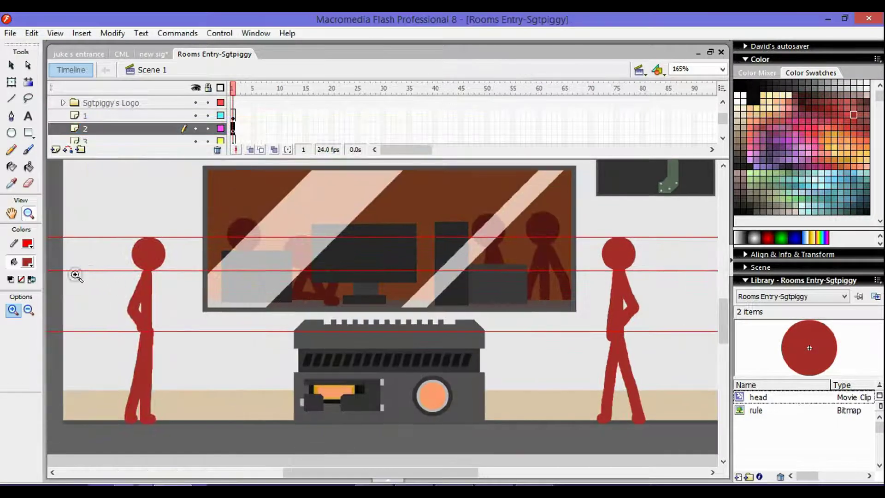
# Duplicate the head library symbol as a graphic named "booby man" and colour its circle purple.
pyautogui.click(28, 262)
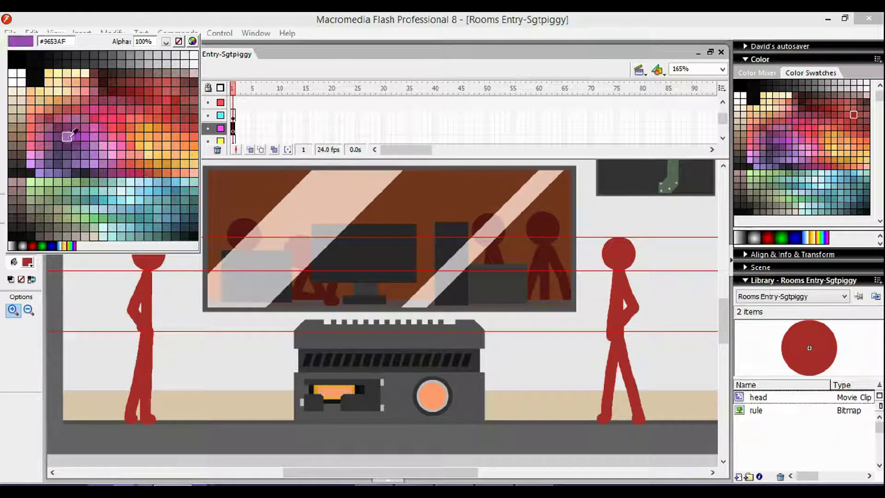
pyautogui.click(85, 145)
pyautogui.rightClick(759, 397)
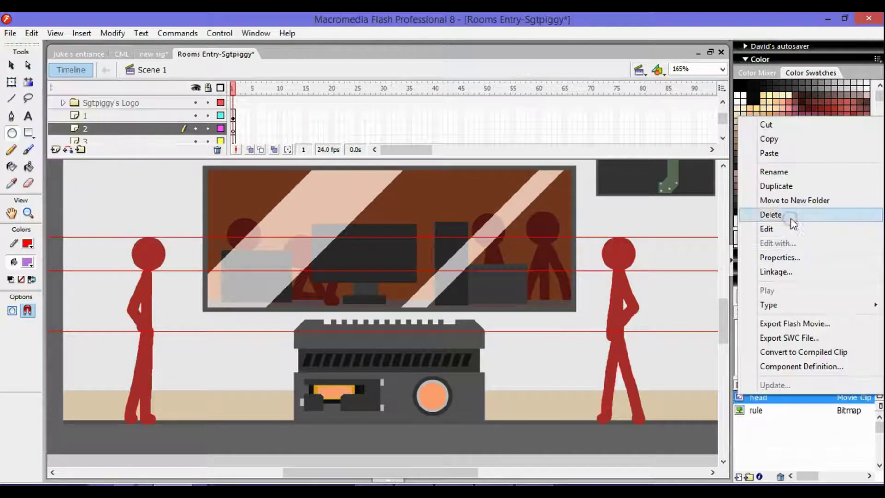
pyautogui.click(779, 187)
pyautogui.press('Return')
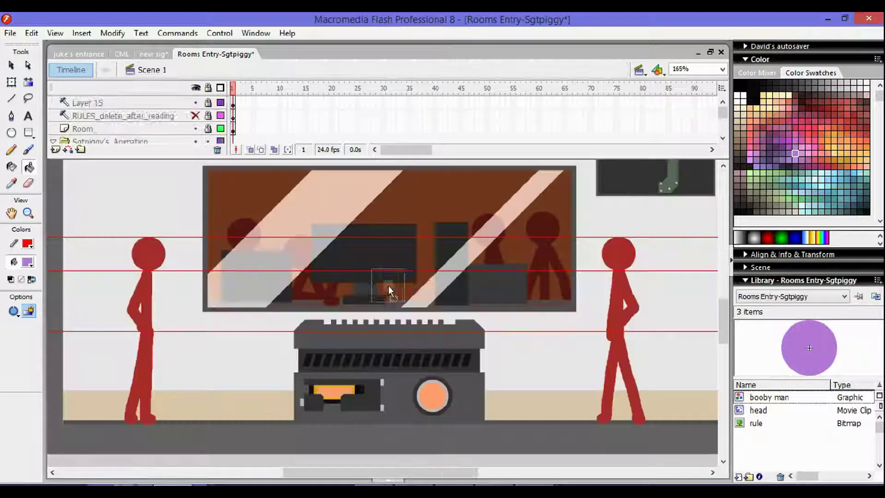
# Try painting a purple stick figure in a wide lunging pose in front of the machine, and undo the strokes.
pyautogui.click(32, 344)
pyautogui.click(16, 310)
pyautogui.moveTo(387, 289)
pyautogui.mouseDown()
pyautogui.moveTo(406, 359)
pyautogui.moveTo(364, 341)
pyautogui.moveTo(441, 419)
pyautogui.moveTo(360, 334)
pyautogui.moveTo(399, 420)
pyautogui.mouseUp()
pyautogui.moveTo(368, 353)
pyautogui.mouseDown()
pyautogui.moveTo(330, 427)
pyautogui.moveTo(316, 426)
pyautogui.mouseUp()
pyautogui.hotkey('ctrl', 'z')
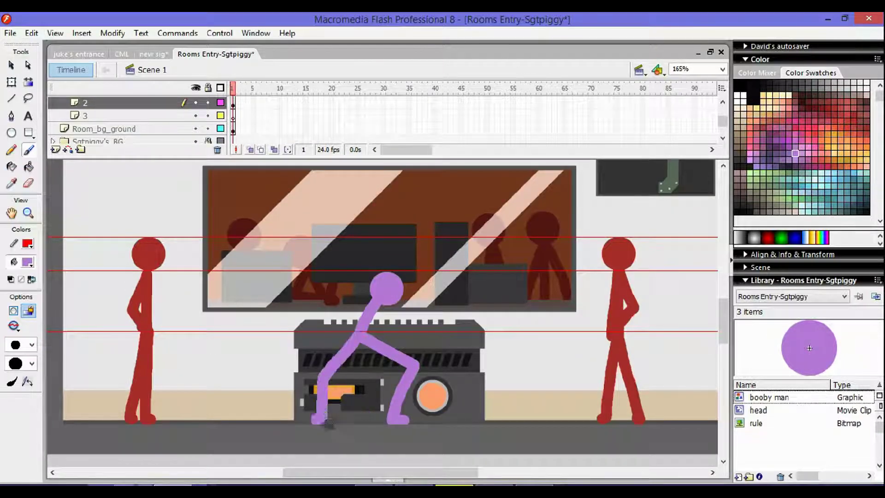
pyautogui.hotkey('ctrl', 'z')
pyautogui.moveTo(346, 385); pyautogui.dragTo(321, 422)
pyautogui.hotkey('ctrl', 'z')
pyautogui.hotkey('ctrl', 'z')
pyautogui.hotkey('ctrl', 'z')
pyautogui.hotkey('ctrl', 'z')
pyautogui.hotkey('ctrl', 'z')
pyautogui.hotkey('ctrl', 'z')
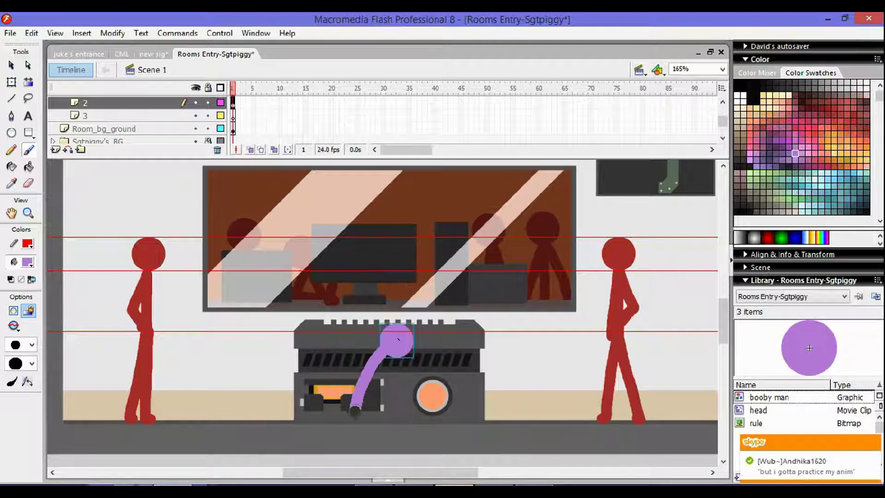
# Try crouching and kneeling poses for the purple stick figure with its head lowered onto the machine, and undo them.
pyautogui.hotkey('ctrl', 'z')
pyautogui.hotkey('ctrl', 'z')
pyautogui.hotkey('ctrl', 'z')
pyautogui.hotkey('ctrl', 'z')
pyautogui.hotkey('ctrl', 'z')
pyautogui.hotkey('ctrl', 'z')
pyautogui.hotkey('ctrl', 'z')
pyautogui.hotkey('ctrl', 'z')
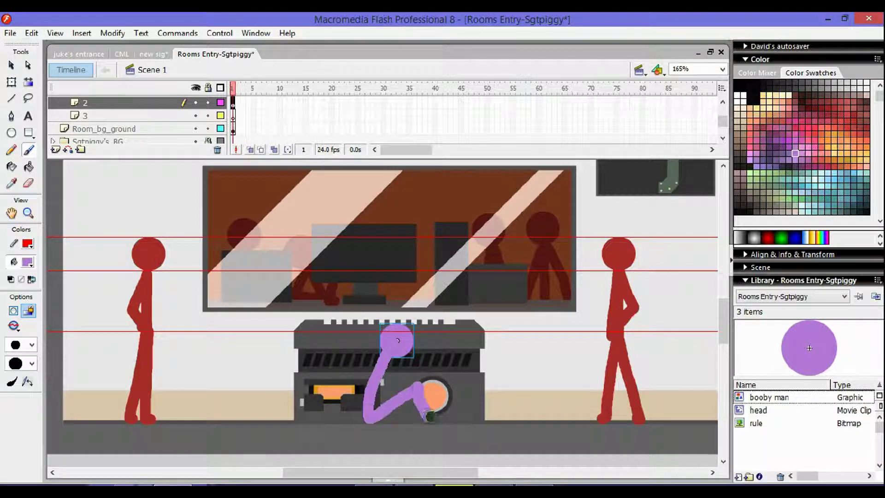
pyautogui.hotkey('ctrl', 'z')
pyautogui.hotkey('ctrl', 'z')
pyautogui.hotkey('ctrl', 'z')
pyautogui.hotkey('ctrl', 'z')
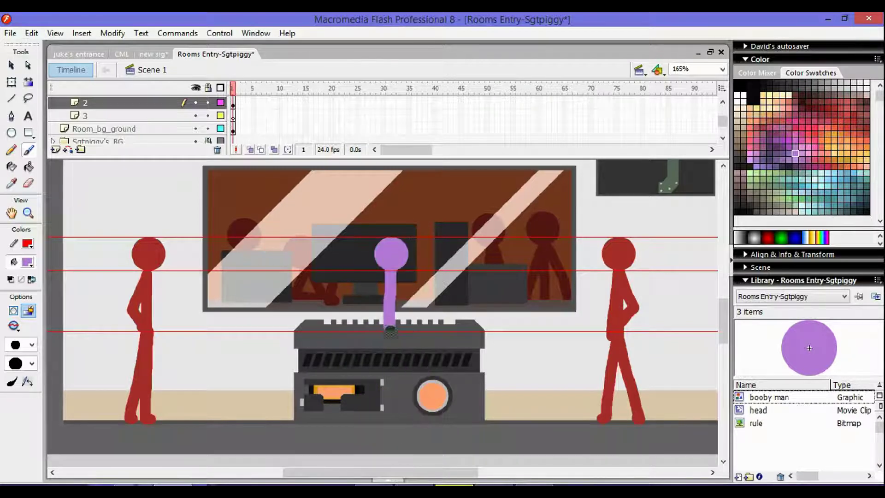
# Paint a standing purple stick figure with outstretched arms in front of the machine on layer 2.
pyautogui.hotkey('ctrl', 'z')
pyautogui.hotkey('ctrl', 'z')
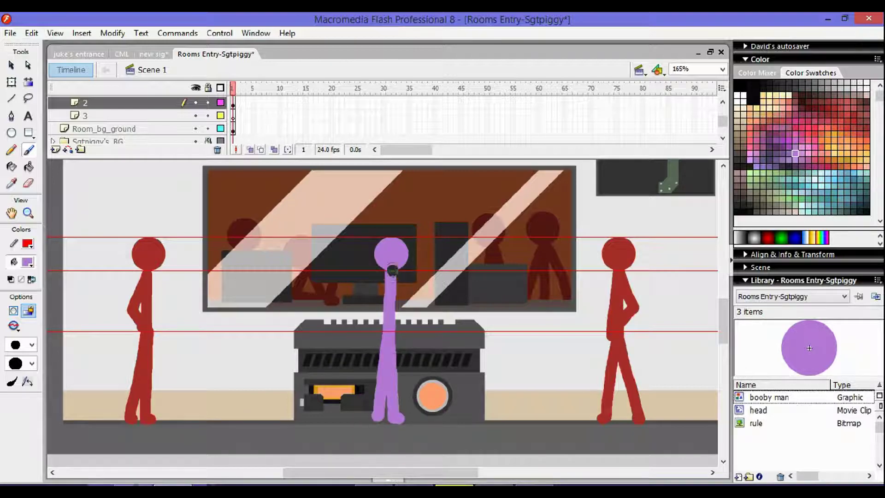
pyautogui.moveTo(390, 276); pyautogui.dragTo(445, 304)
pyautogui.moveTo(388, 278); pyautogui.dragTo(355, 302)
# Try painting a light-blue scarf across the purple figure's neck on the main stage.
pyautogui.click(28, 262)
pyautogui.click(165, 189)
pyautogui.moveTo(375, 267); pyautogui.dragTo(406, 269)
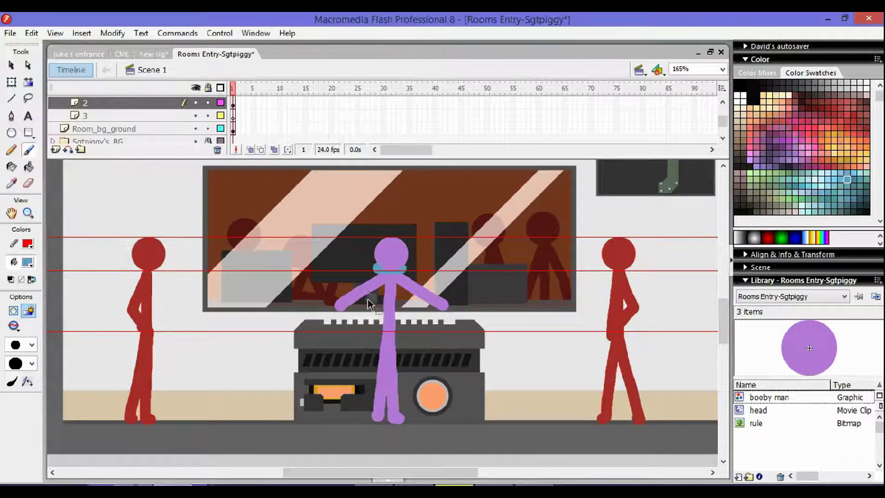
# Edit the booby man symbol and paint a teal scarf around the head's lower edge on a new layer.
pyautogui.doubleClick(402, 256)
pyautogui.hotkey('ctrl', '=')
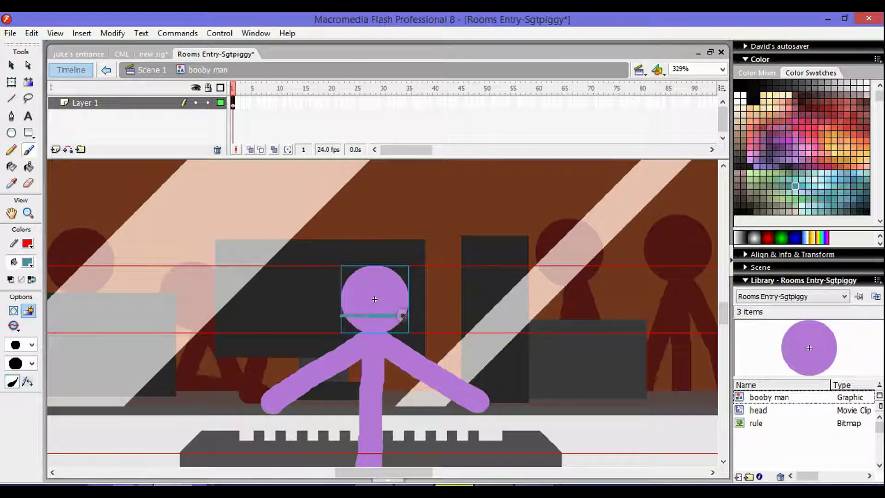
pyautogui.click(56, 149)
pyautogui.moveTo(346, 323); pyautogui.dragTo(375, 334)
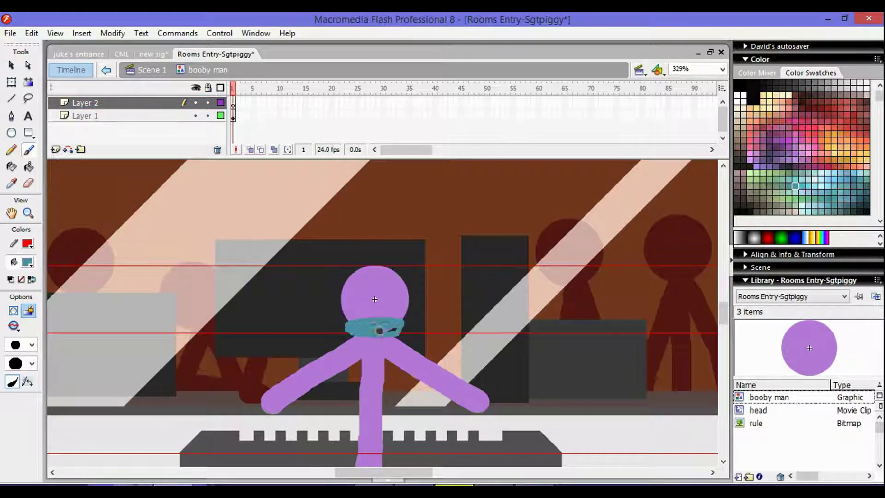
# Mix a custom dark blue, recolour the scarf inside the booby man symbol with it, and return to Scene 1.
pyautogui.click(28, 262)
pyautogui.click(194, 36)
pyautogui.click(580, 238)
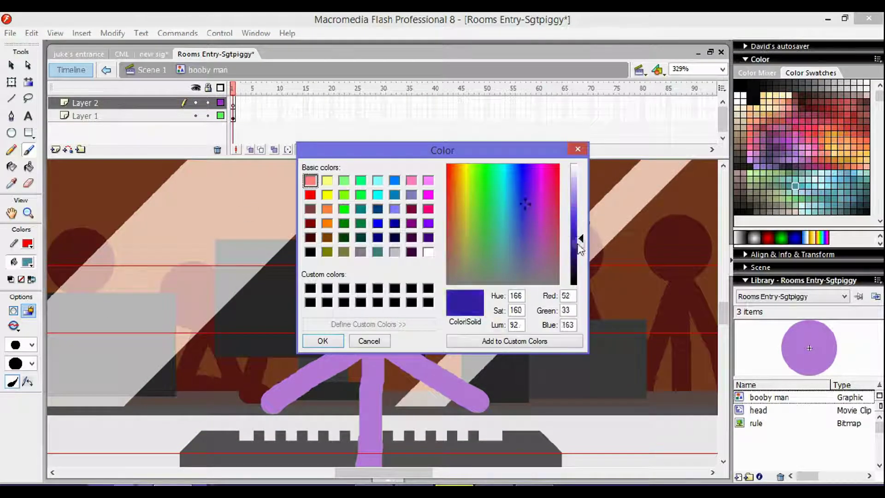
pyautogui.press('Return')
pyautogui.doubleClick(249, 168)
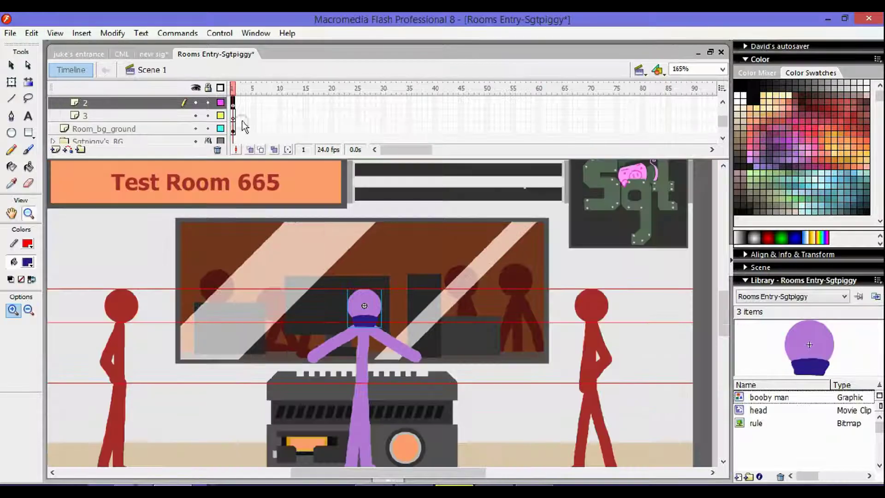
# Outline a hanging scarf tail behind the purple figure's body on layer 3 with a smaller brush and fill it dark blue.
pyautogui.click(242, 118)
pyautogui.press('b')
pyautogui.moveTo(353, 397); pyautogui.dragTo(364, 375)
pyautogui.hotkey('ctrl', 'z')
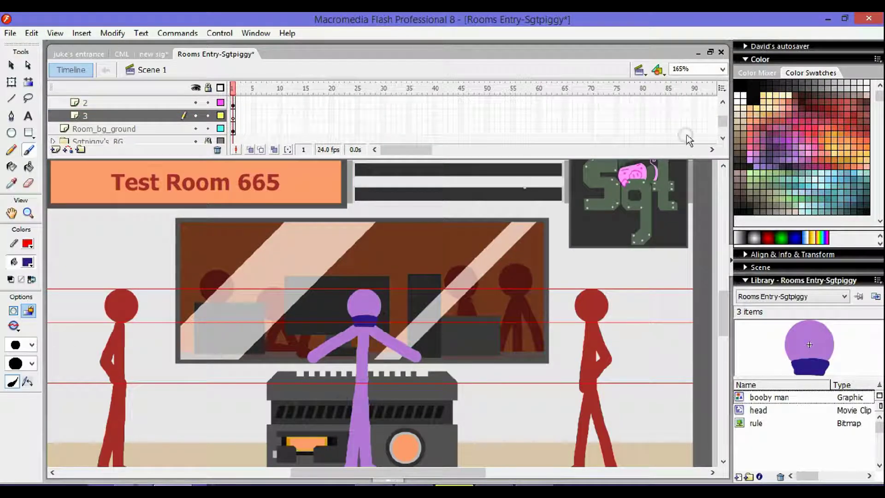
pyautogui.press('Return')
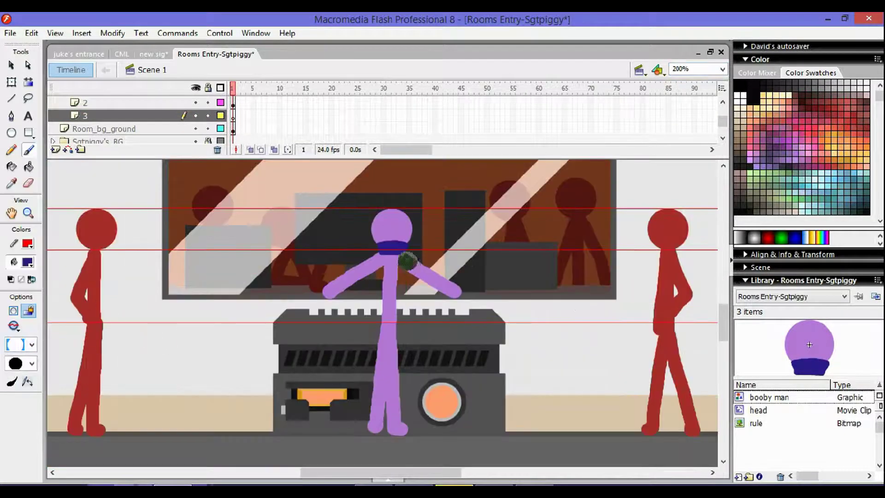
pyautogui.hotkey('ctrl', 'z')
pyautogui.moveTo(399, 272); pyautogui.dragTo(400, 325)
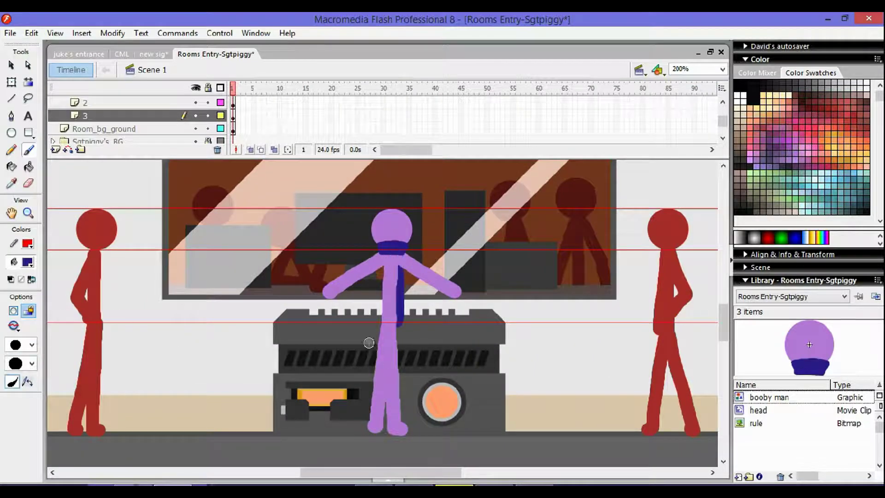
pyautogui.click(32, 344)
pyautogui.click(15, 313)
pyautogui.hotkey('ctrl', 'z')
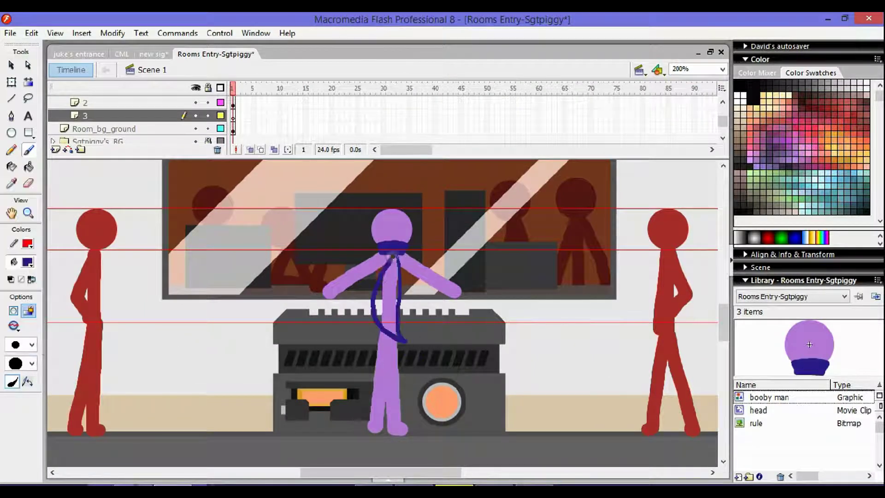
pyautogui.press('k')
pyautogui.click(391, 314)
# Switch to Skype, send "yeh" and "i'm doing this to blow some steam off", and return to Flash.
pyautogui.click(471, 482)
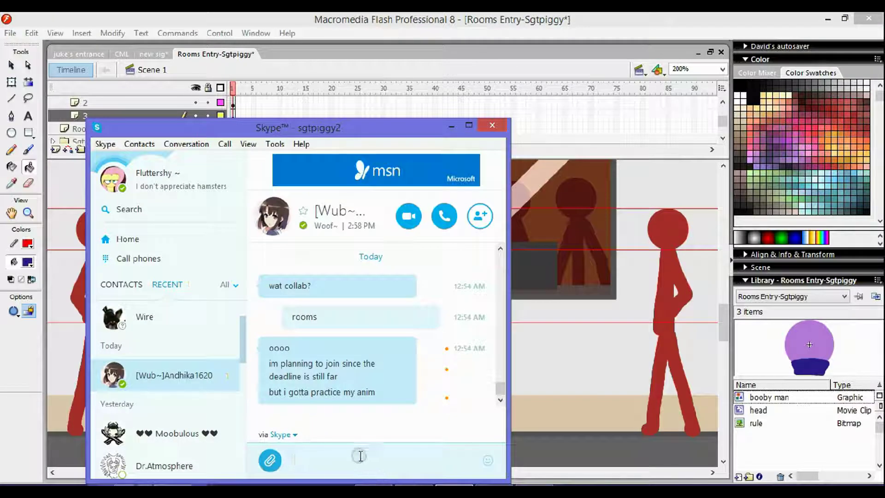
pyautogui.write('me steam off')
pyautogui.press('Return')
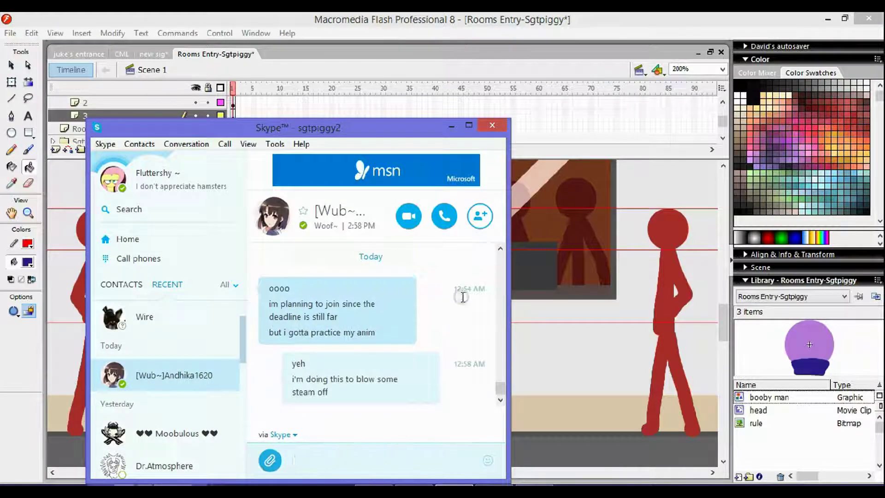
pyautogui.click(508, 333)
# Fill the thin floor strip on the Room_bg_ground layer with dark grey.
pyautogui.moveTo(350, 441); pyautogui.dragTo(415, 395)
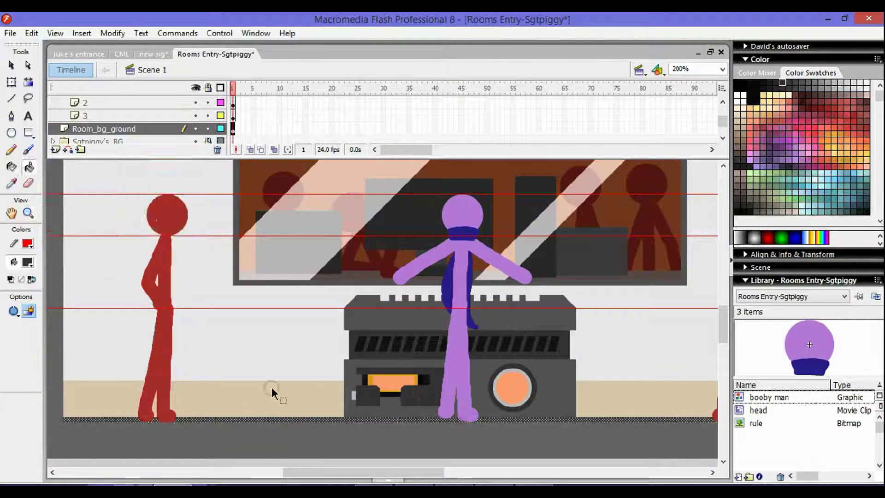
pyautogui.press('z')
pyautogui.hotkey('ctrl', '2')
pyautogui.click(303, 304)
pyautogui.hotkey('ctrl', '2')
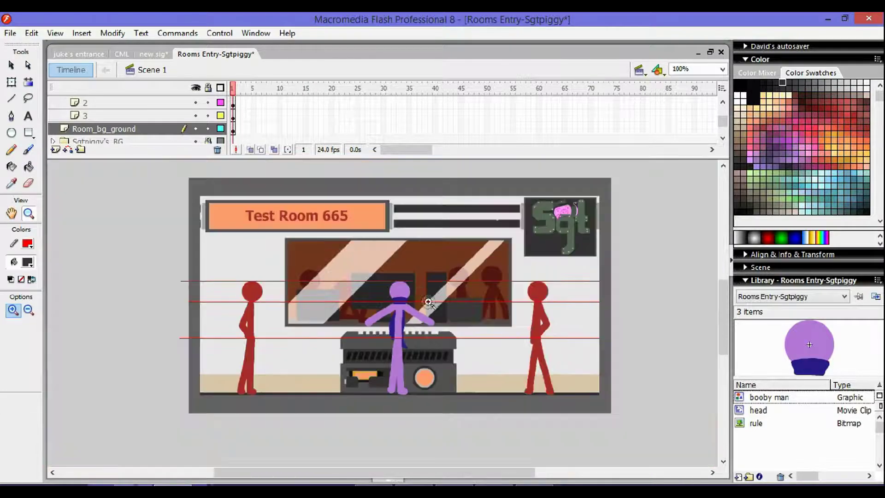
# Rename layer 3 to "scarf" and layer 2 to "Sgtpiggy".
pyautogui.doubleClick(116, 114)
pyautogui.write('scarf')
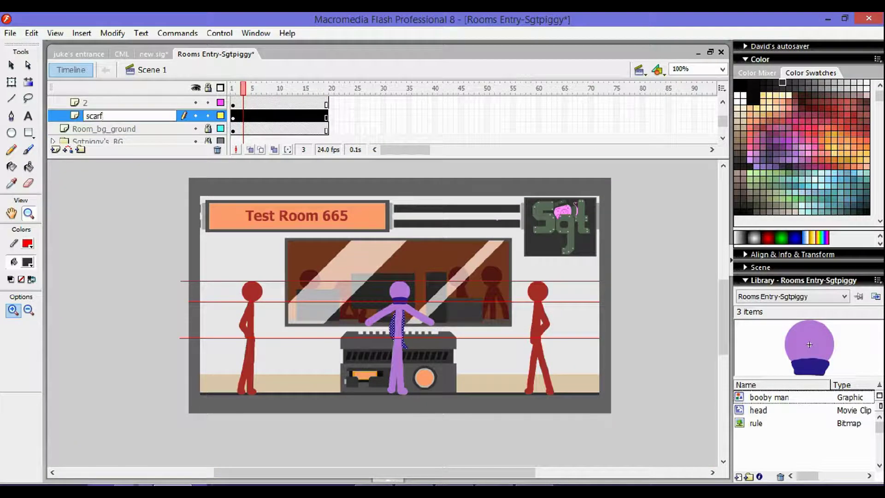
pyautogui.press('Return')
pyautogui.doubleClick(107, 102)
pyautogui.write('Sgtp')
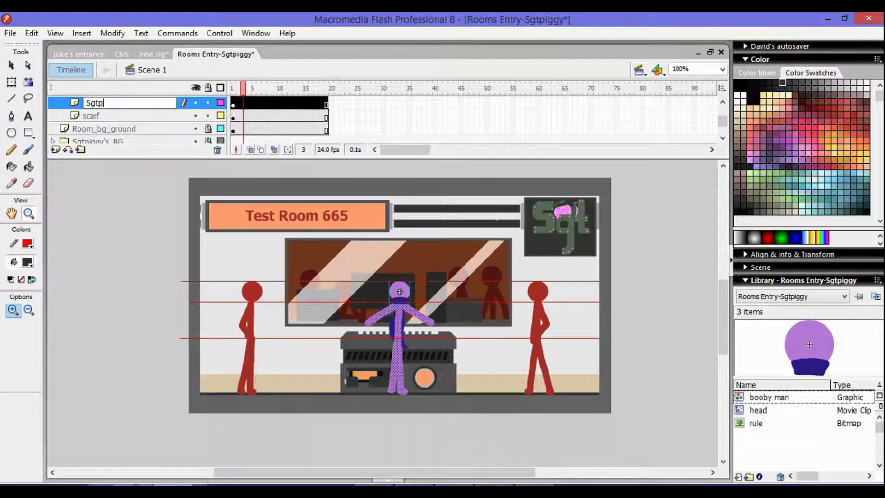
pyautogui.write('iggy')
pyautogui.press('Return')
# Rename layer 1 to "tests" and add a new layer named "Subs" above it.
pyautogui.click(252, 291)
pyautogui.write('test')
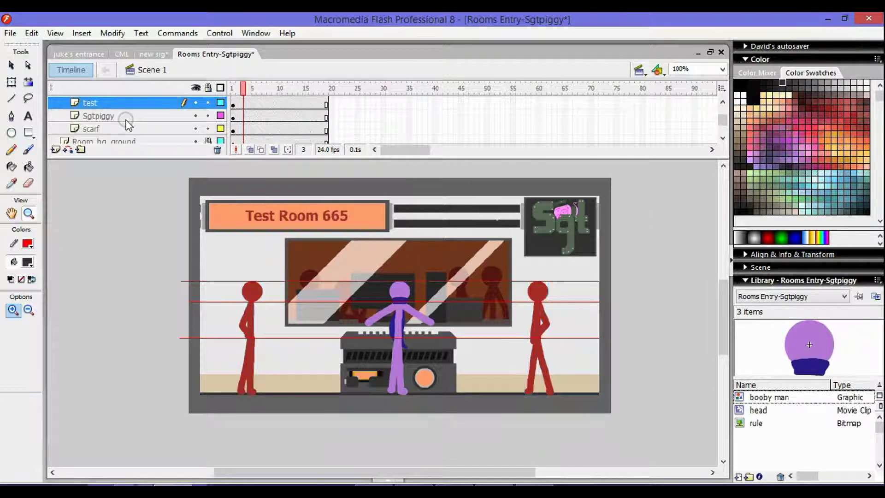
pyautogui.write('s')
pyautogui.press('Return')
pyautogui.click(56, 150)
pyautogui.write('Subs')
pyautogui.press('Return')
# Insert a blank keyframe at frame 10 on the Subs layer.
pyautogui.press('t')
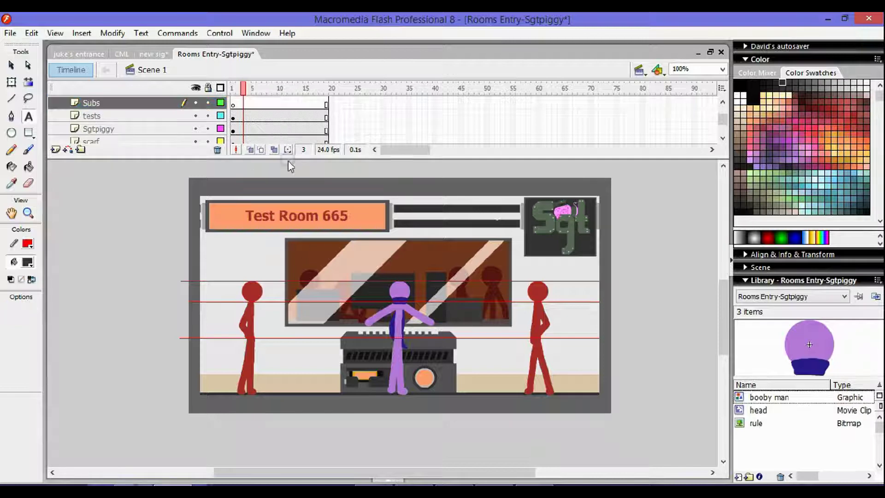
pyautogui.click(280, 103)
pyautogui.press('F7')
# Try drawing a black rectangle across the lower part of the room on the Subs layer, and undo it.
pyautogui.press('r')
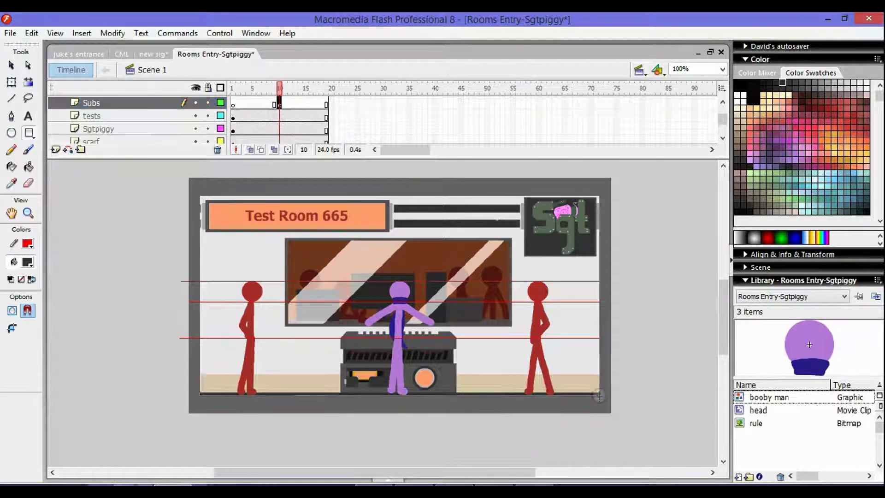
pyautogui.click(28, 262)
pyautogui.click(14, 54)
pyautogui.moveTo(599, 345); pyautogui.dragTo(201, 395)
pyautogui.hotkey('ctrl', 'z')
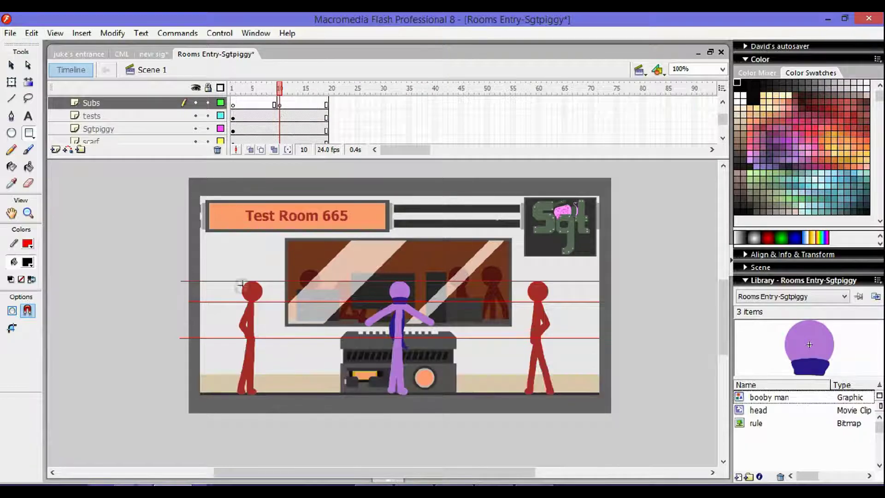
# Add the purple static text "Begin Testing." over the window at frame 10 of the Subs layer.
pyautogui.press('b')
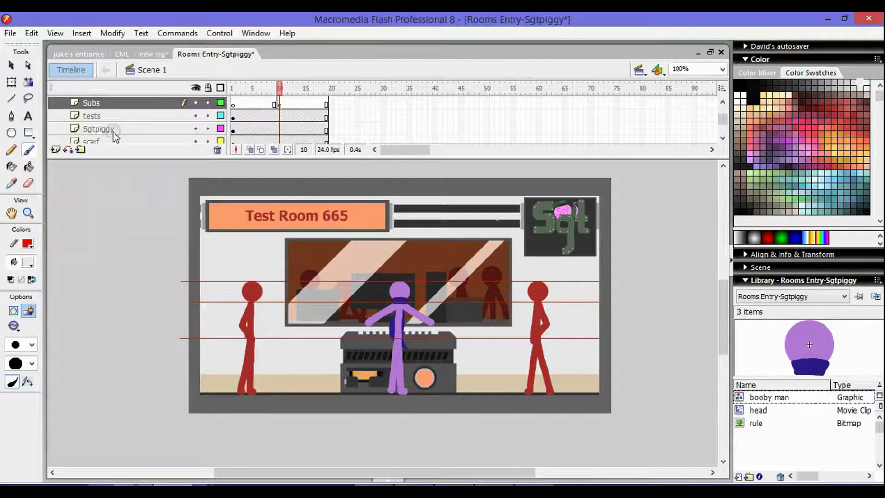
pyautogui.press('t')
pyautogui.moveTo(341, 241); pyautogui.dragTo(430, 253)
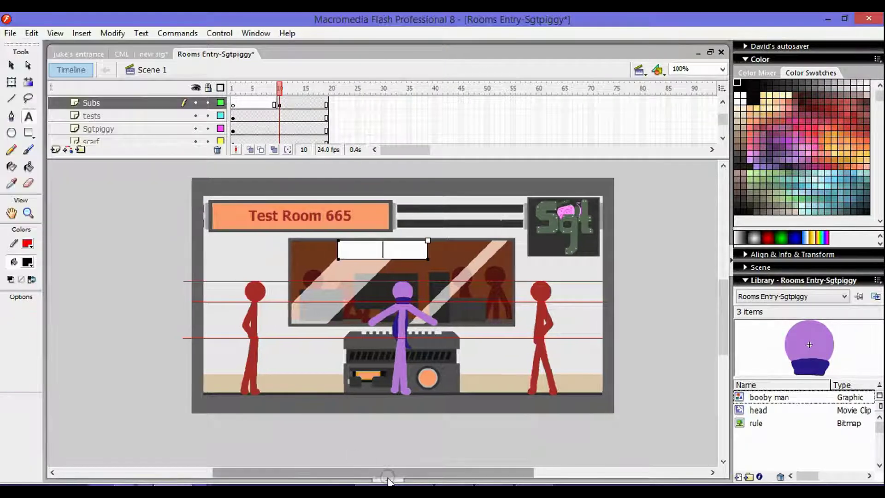
pyautogui.hotkey('ctrl', 'F3')
pyautogui.click(330, 428)
pyautogui.click(390, 328)
pyautogui.write('Begin')
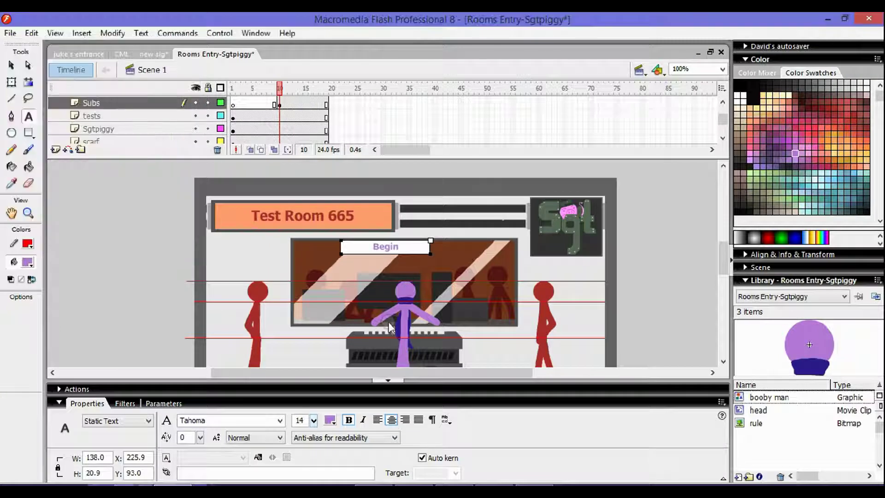
pyautogui.write(' Testing.')
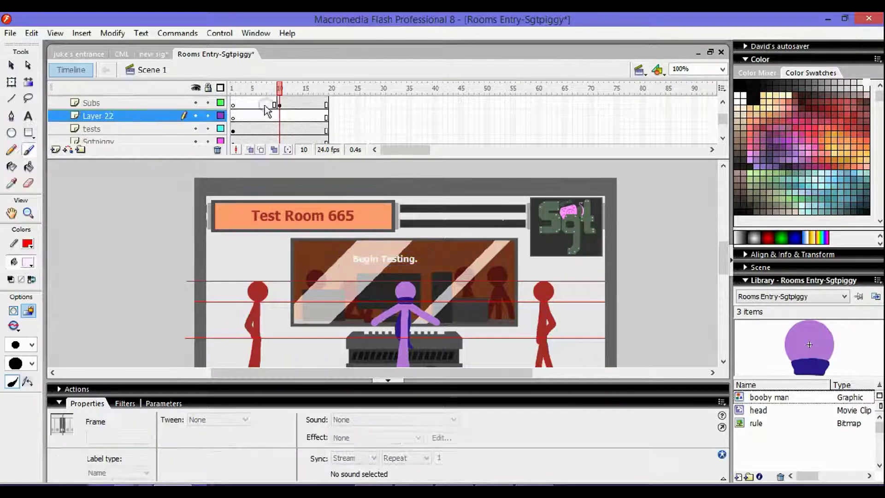
# Rename the Subs layer "text" and draw a filled white speech bubble with a tail behind the words on Layer 22.
pyautogui.click(100, 103)
pyautogui.click(99, 115)
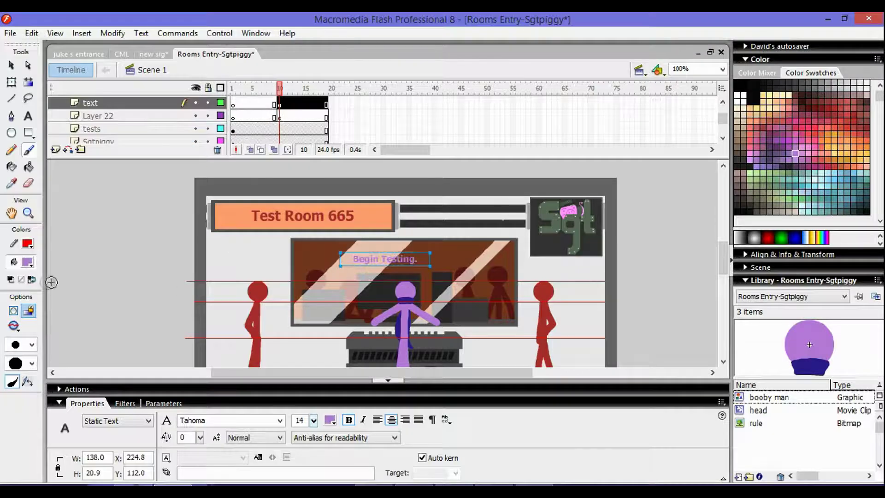
pyautogui.click(27, 243)
pyautogui.click(199, 46)
pyautogui.moveTo(364, 237)
pyautogui.mouseDown()
pyautogui.moveTo(415, 258)
pyautogui.moveTo(355, 270)
pyautogui.mouseUp()
pyautogui.press('k')
pyautogui.click(383, 265)
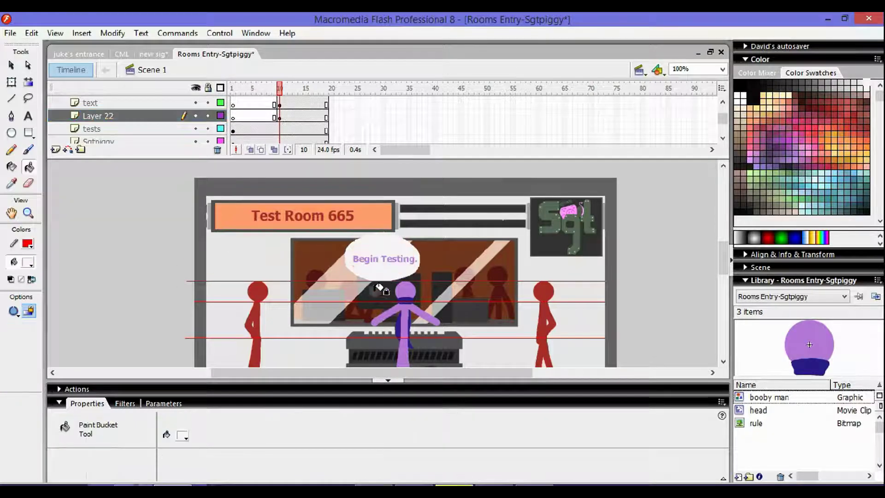
pyautogui.press('b')
pyautogui.scroll(-3, 429, 359)
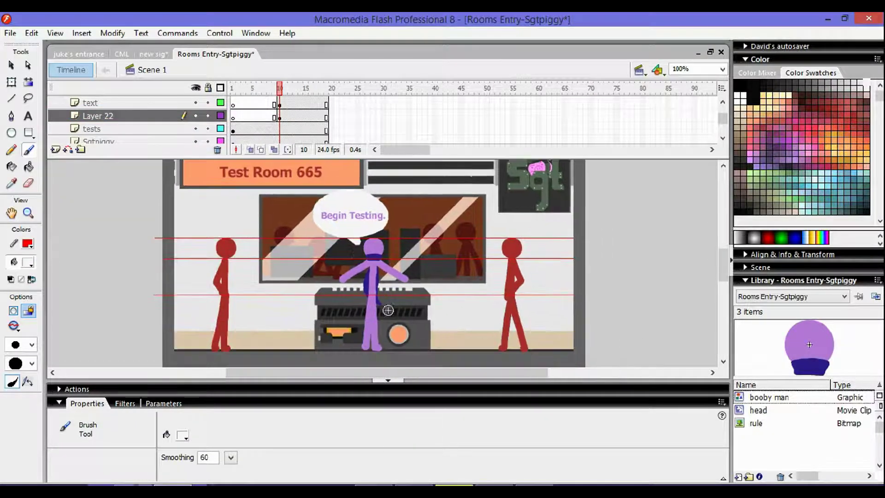
# Switch to the chat window, send the reply "sounds like fun" and return to Flash.
pyautogui.hotkey('alt', 'Tab')
pyautogui.write('sounds like fun')
pyautogui.press('Return')
pyautogui.hotkey('alt', 'Tab')
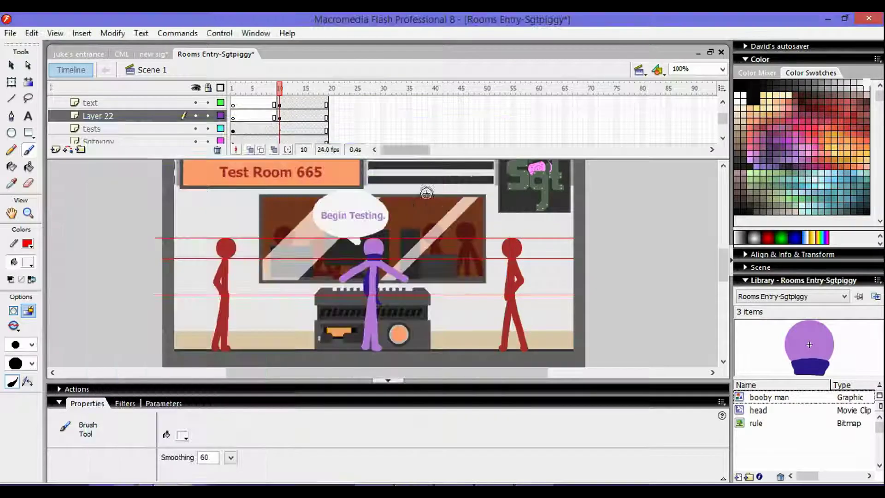
# Convert the speech bubble shape to a graphic symbol named "bubble".
pyautogui.rightClick(361, 223)
pyautogui.click(392, 412)
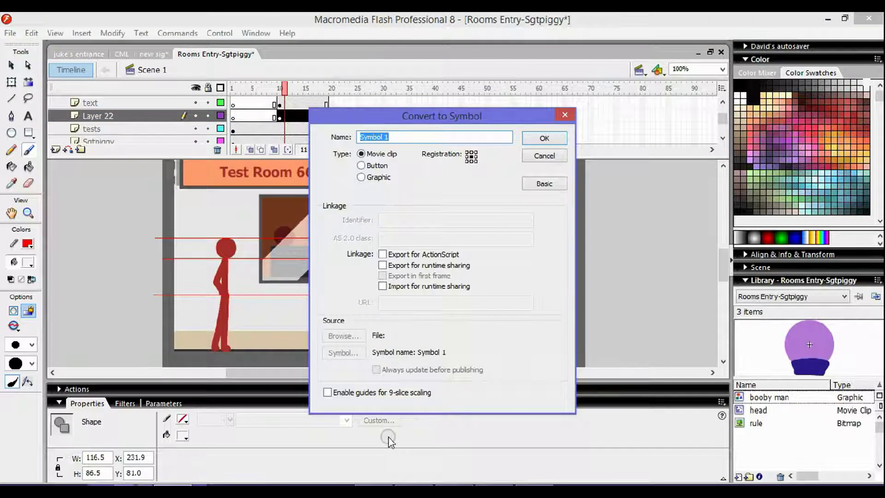
pyautogui.click(361, 177)
pyautogui.press('Return')
# Duplicate the bubble symbol under the name "begin testing".
pyautogui.click(355, 212)
pyautogui.rightClick(351, 217)
pyautogui.click(377, 437)
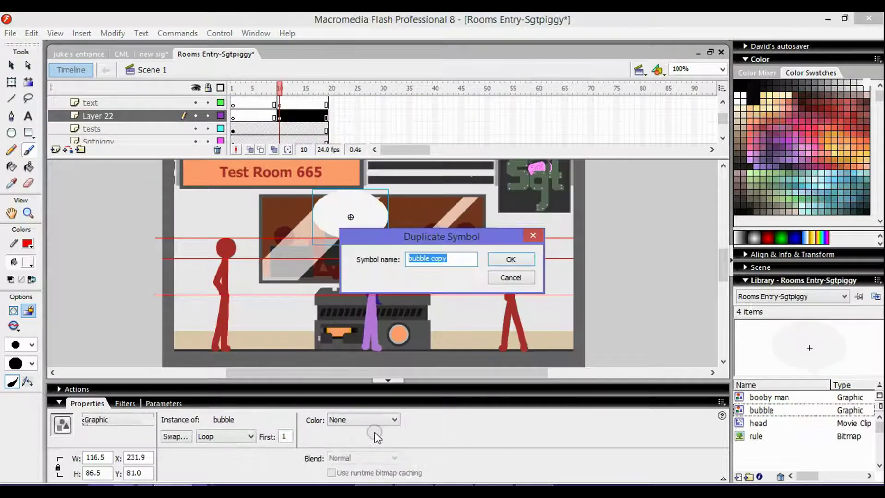
pyautogui.write('begin testing')
pyautogui.press('Return')
# Place the "Begin Testing." text over the bubble on a new layer inside the begin testing symbol.
pyautogui.doubleClick(351, 217)
pyautogui.rightClick(80, 231)
pyautogui.click(142, 282)
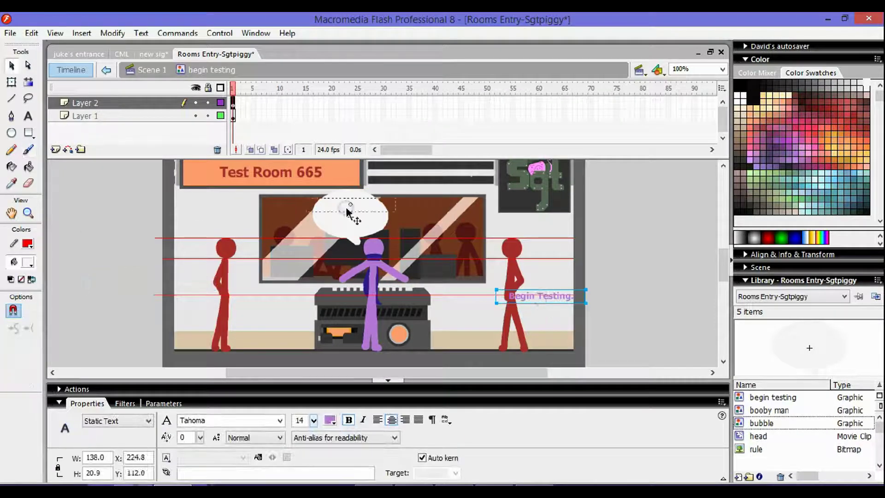
pyautogui.doubleClick(179, 272)
# Set the bubble's alpha to 22% at frame 10 and add a more opaque keyframe at frame 11, nudged upward.
pyautogui.click(362, 419)
pyautogui.click(360, 459)
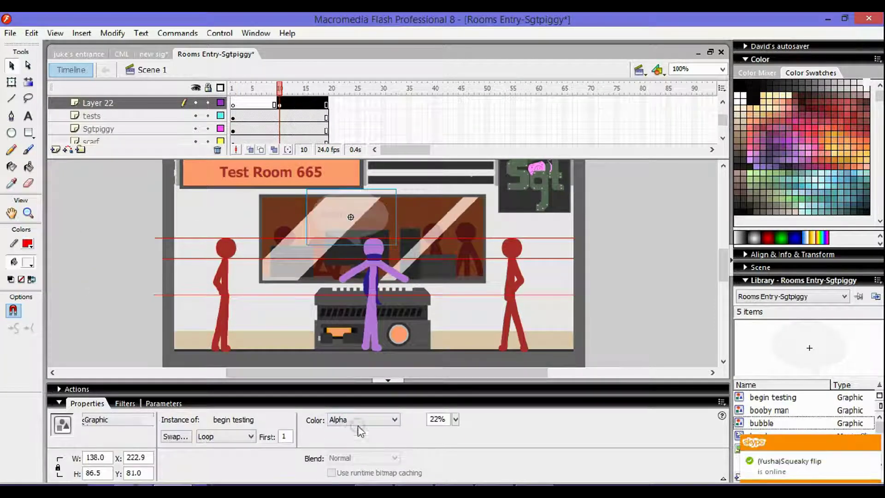
pyautogui.click(284, 105)
pyautogui.press('F6')
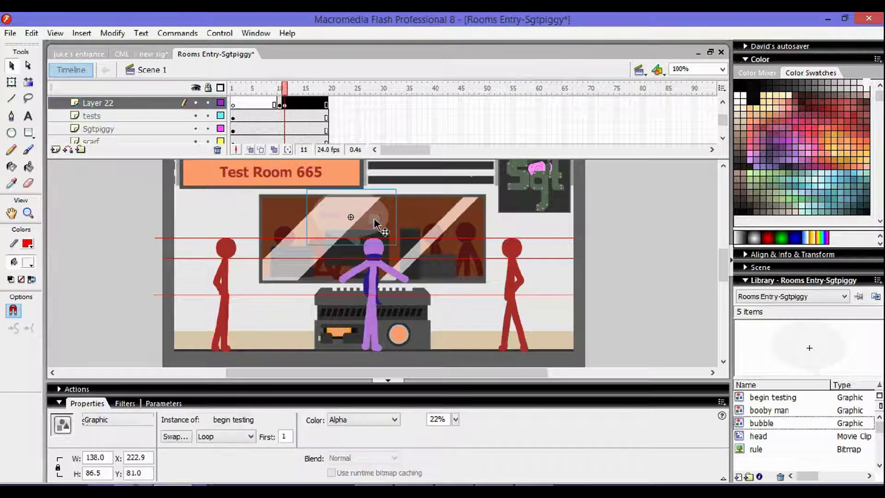
pyautogui.press('Up')
pyautogui.press('Up')
pyautogui.press('Up')
pyautogui.moveTo(455, 419); pyautogui.dragTo(460, 387)
# Add keyframes at frames 12 and 13, nudging the bubble upward in each, with 75% alpha at frame 13.
pyautogui.press('F6')
pyautogui.press('Up')
pyautogui.press('Up')
pyautogui.press('Up')
pyautogui.press('Up')
pyautogui.press('Up')
pyautogui.press('Up')
pyautogui.press('F6')
pyautogui.press('Up')
pyautogui.press('Up')
pyautogui.press('Up')
pyautogui.press('Up')
pyautogui.press('Up')
pyautogui.press('Up')
pyautogui.moveTo(456, 419); pyautogui.dragTo(463, 380)
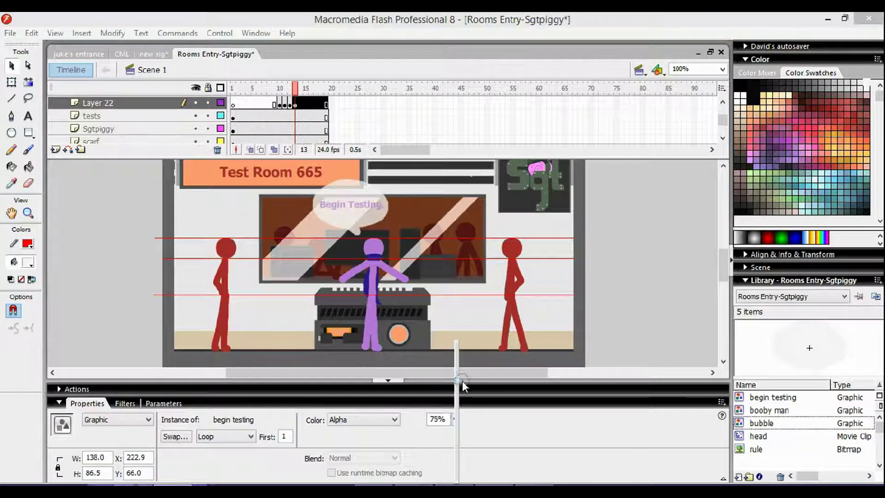
# Add a keyframe at frame 14 with the bubble nudged further up and its alpha raised.
pyautogui.press('F6')
pyautogui.press('Up')
pyautogui.press('Up')
pyautogui.press('Up')
pyautogui.press('Up')
pyautogui.press('Up')
pyautogui.press('Up')
pyautogui.moveTo(455, 419); pyautogui.dragTo(459, 353)
# Add a keyframe at frame 15 with the bubble's colour effect set to None and the bubble nudged up.
pyautogui.press('F6')
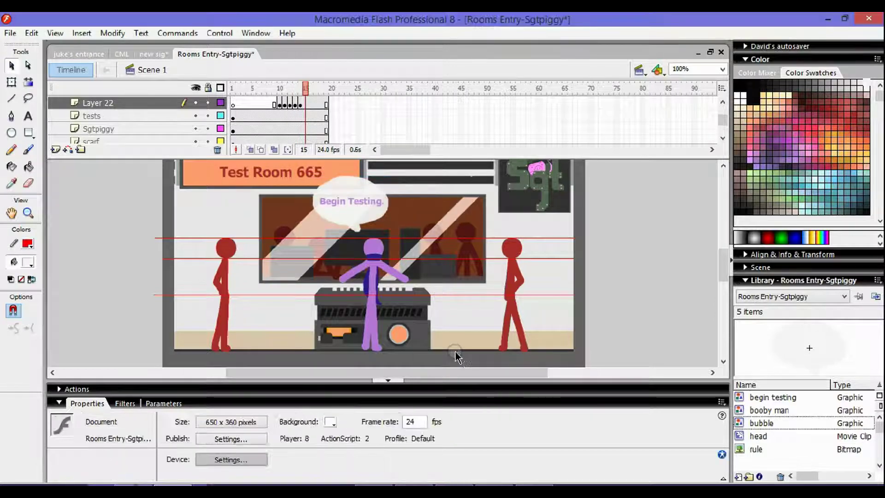
pyautogui.click(376, 419)
pyautogui.click(376, 429)
pyautogui.press('F6')
pyautogui.press('Up')
pyautogui.press('Up')
pyautogui.press('Up')
pyautogui.press('Up')
pyautogui.press('Up')
pyautogui.press('Up')
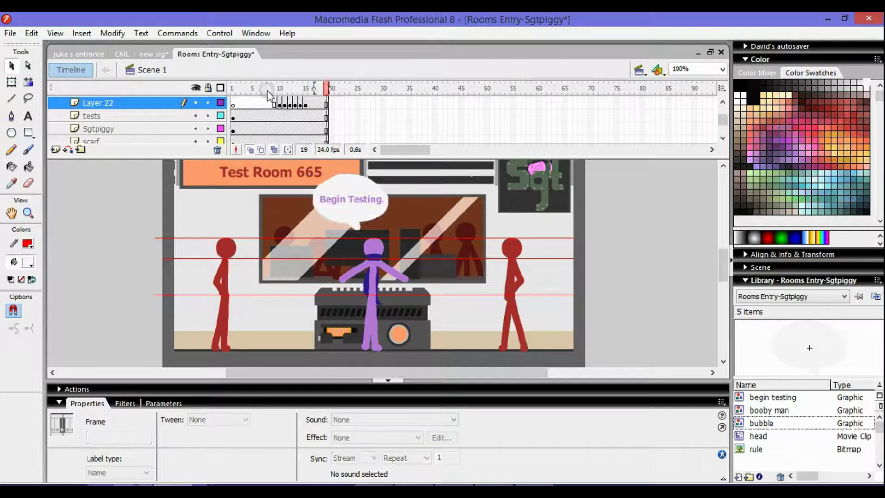
# Add keyframes on frames 16 to 21 that settle the bubble slightly downward, and play the animation.
pyautogui.press('F6')
pyautogui.press('Up')
pyautogui.press('Up')
pyautogui.press('F6')
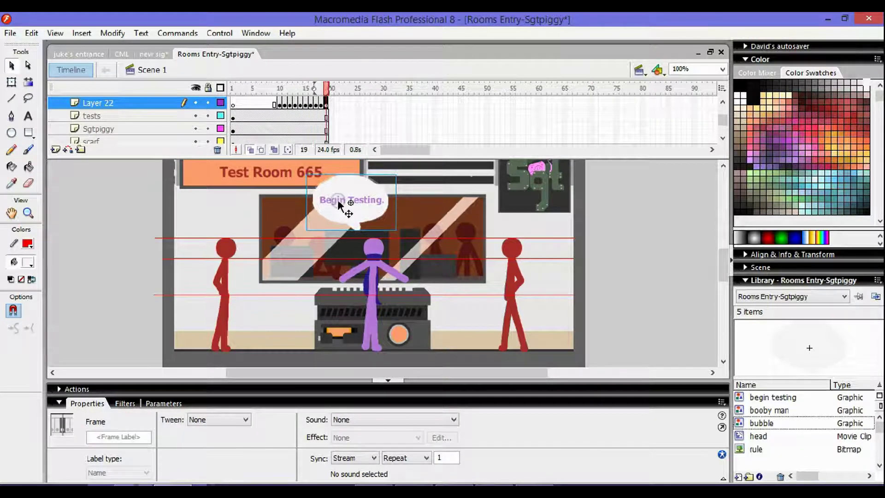
pyautogui.press('F6')
pyautogui.press('F6')
pyautogui.press('Return')
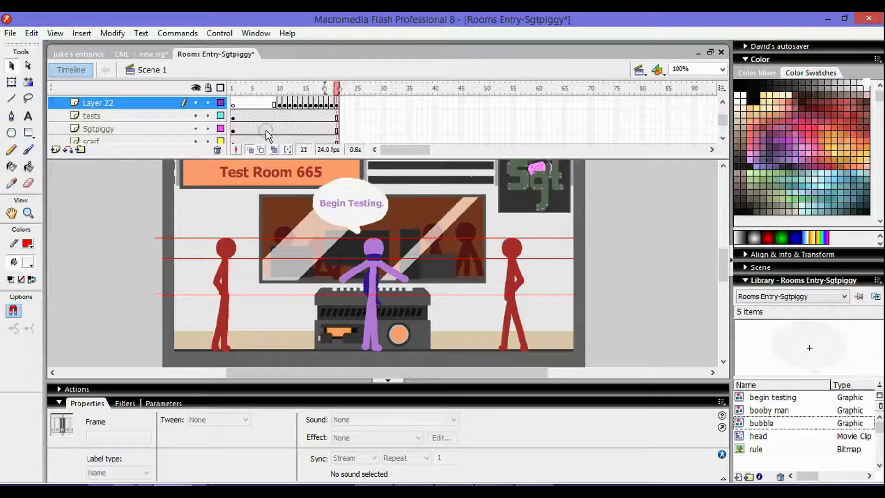
# Copy the bubble's animation frames from Layer 22 and try to paste them into the begin testing symbol.
pyautogui.rightClick(313, 103)
pyautogui.doubleClick(325, 185)
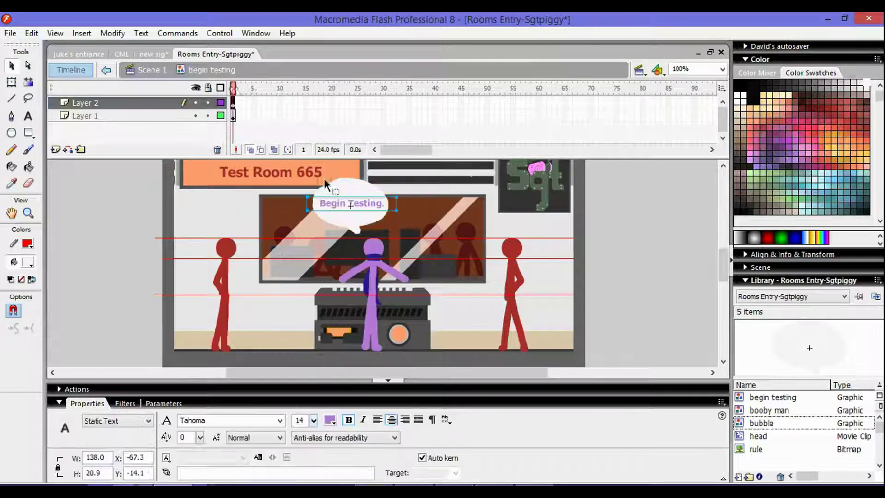
pyautogui.rightClick(238, 103)
pyautogui.click(279, 268)
pyautogui.click(506, 282)
pyautogui.click(148, 69)
# Create a new graphic symbol named "sdfdfs" and paste the copied bubble frames into it.
pyautogui.hotkey('ctrl', 'F8')
pyautogui.write('sdfdfs')
pyautogui.press('Return')
pyautogui.rightClick(234, 106)
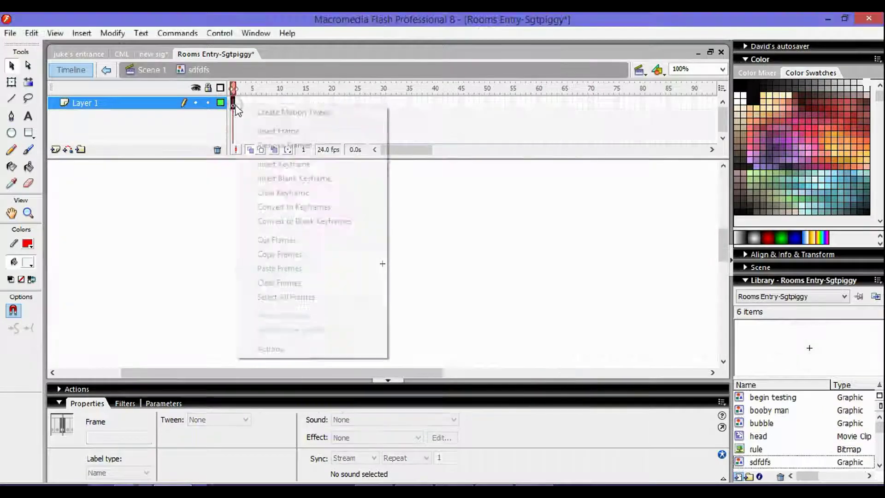
pyautogui.click(279, 268)
pyautogui.press('Return')
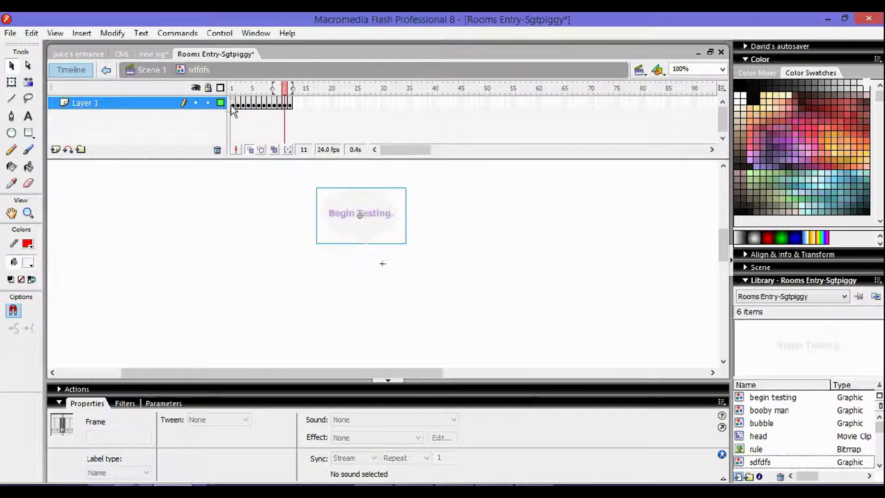
# Paste a second set of the bubble frames from frame 13 onward in the sdfdfs symbol and play it.
pyautogui.rightClick(265, 102)
pyautogui.press('Escape')
pyautogui.moveTo(275, 110); pyautogui.dragTo(254, 104)
pyautogui.click(295, 103)
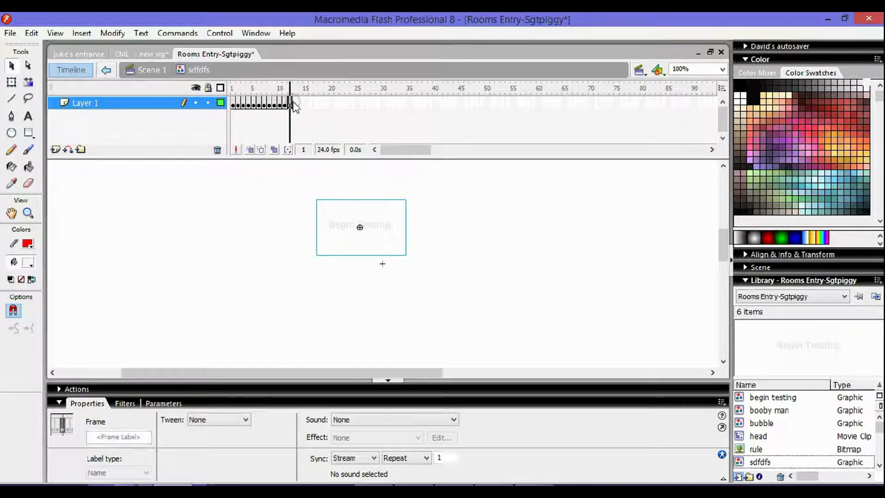
pyautogui.hotkey('ctrl', 'alt', 'v')
pyautogui.press('Return')
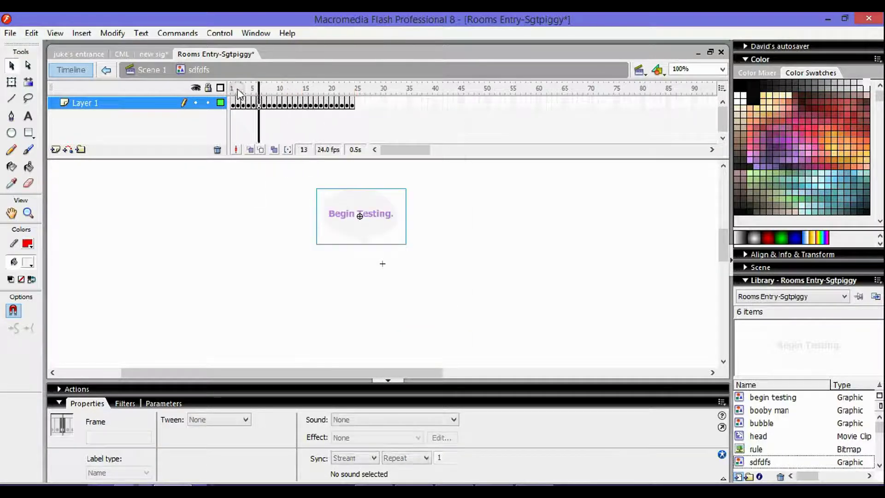
# Return to the main scene and replace the bubble keyframes on Layer 22 with the sdfdfs symbol at frame 10.
pyautogui.doubleClick(305, 173)
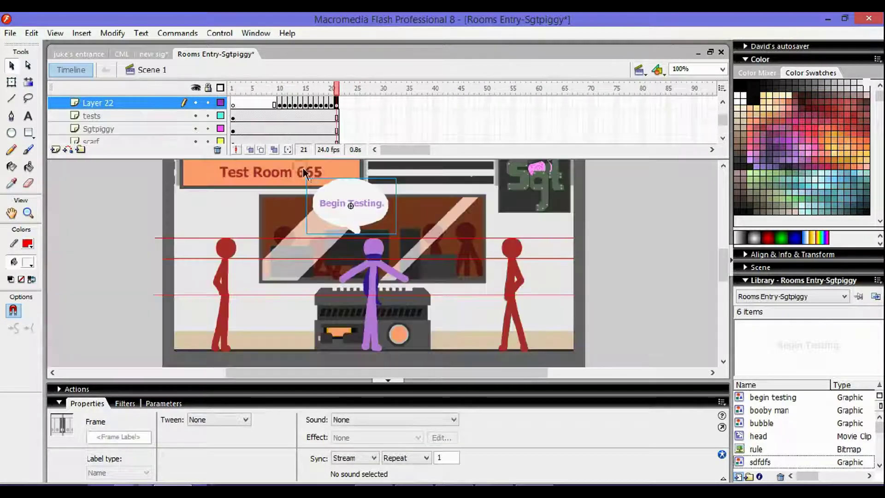
pyautogui.click(607, 203)
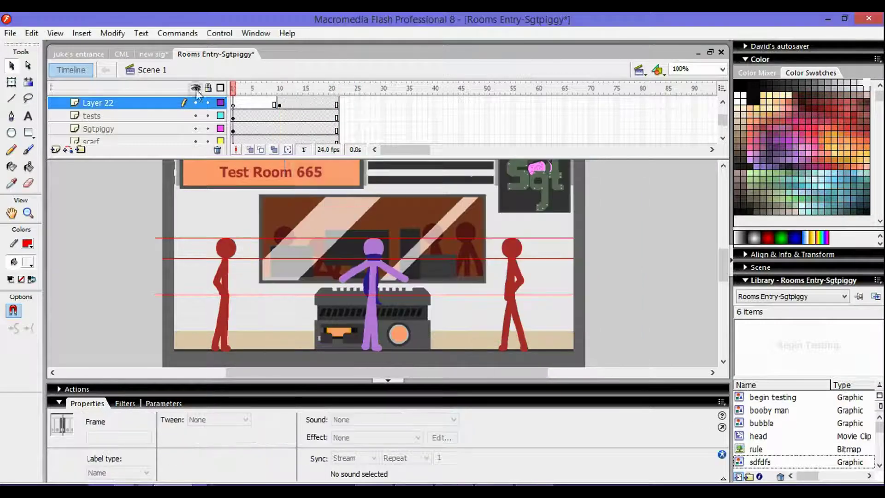
pyautogui.click(331, 103)
pyautogui.hotkey('ctrl', 'z')
pyautogui.hotkey('ctrl', 'z')
pyautogui.hotkey('ctrl', 'z')
pyautogui.hotkey('ctrl', 'z')
pyautogui.hotkey('ctrl', 'z')
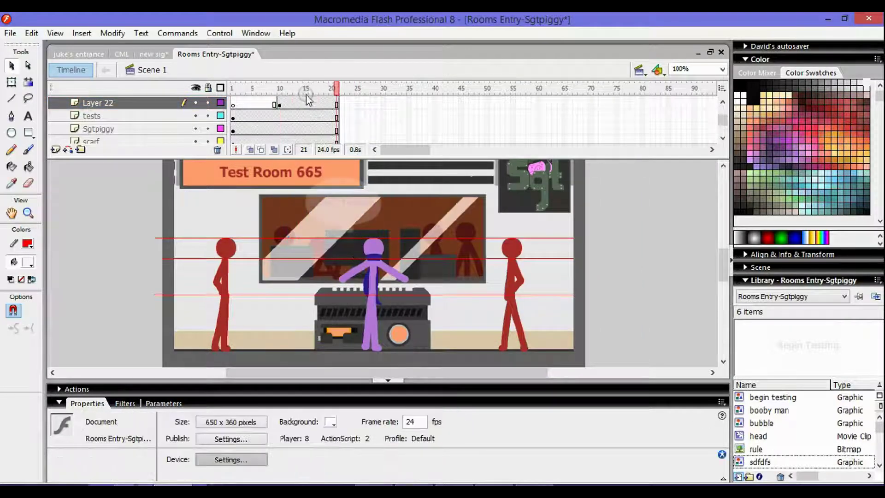
# Extend the main scene's layers to frame 44 and play the bubble animation.
pyautogui.click(277, 91)
pyautogui.click(293, 103)
pyautogui.press('Return')
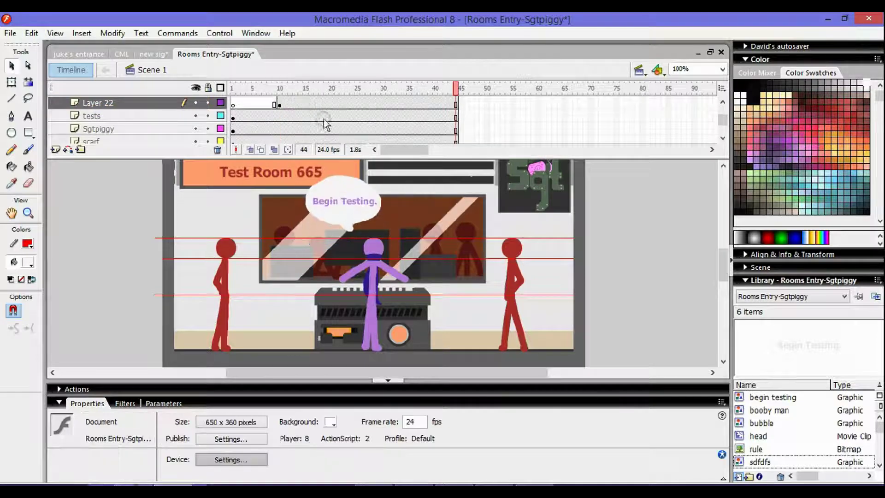
# Open the sdfdfs symbol in place and hold the fully visible bubble from frame 13 through frame 31.
pyautogui.click(278, 102)
pyautogui.hotkey('ctrl', 'e')
pyautogui.click(306, 89)
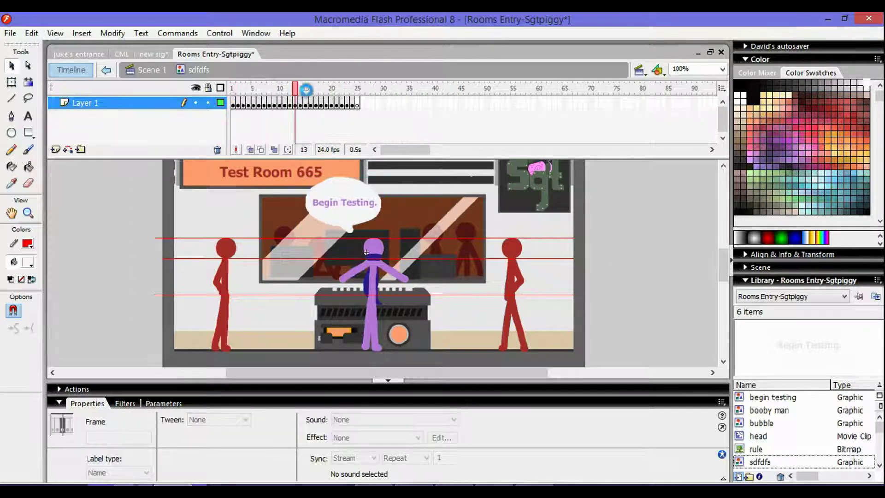
pyautogui.click(233, 89)
pyautogui.press('Return')
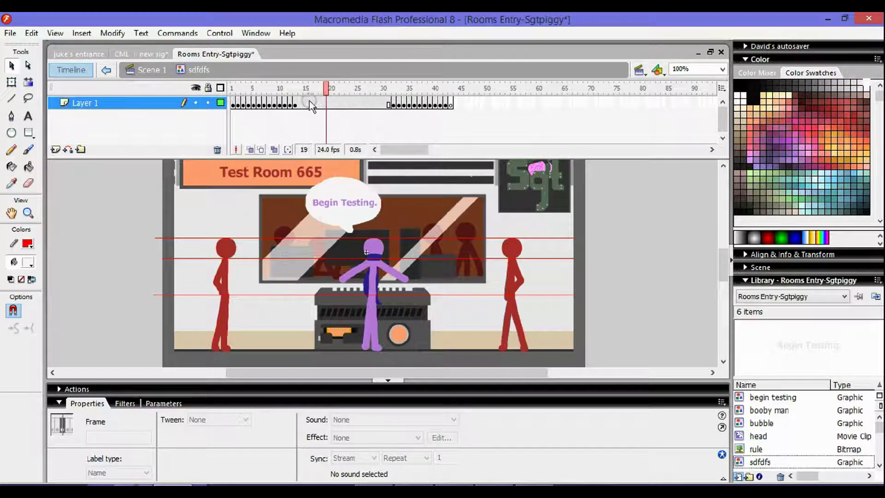
# End the bubble with a blank keyframe at frame 62 on Layer 22 of the main scene and save the file.
pyautogui.hotkey('ctrl', 'e')
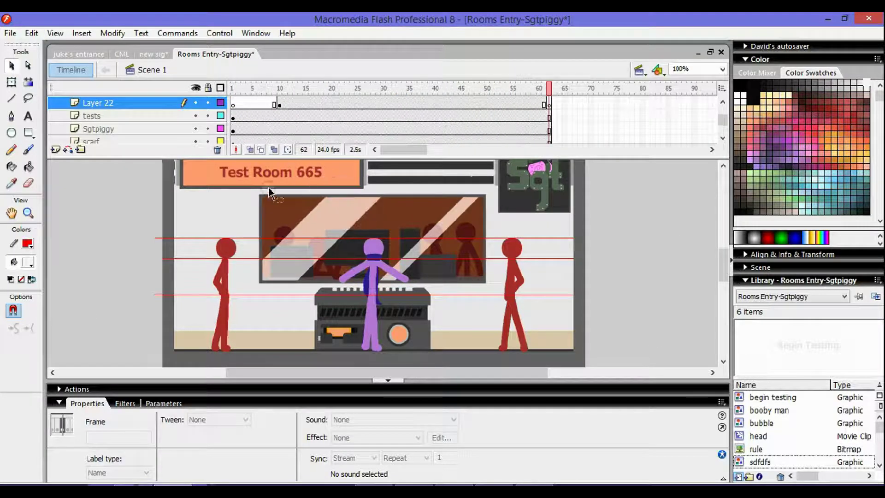
pyautogui.hotkey('ctrl', 's')
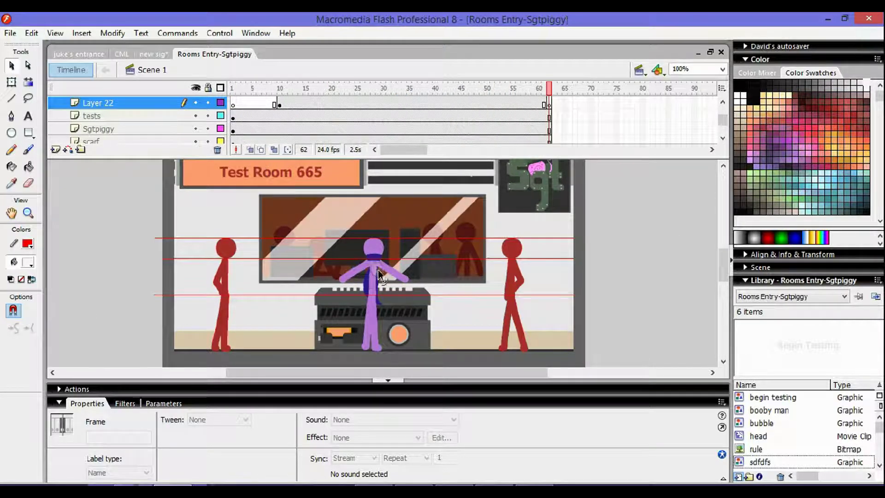
# Adjust the brush size and extend the main scene's layers to frame 69.
pyautogui.press('z')
pyautogui.click(378, 269)
pyautogui.press('b')
pyautogui.click(31, 345)
pyautogui.click(26, 282)
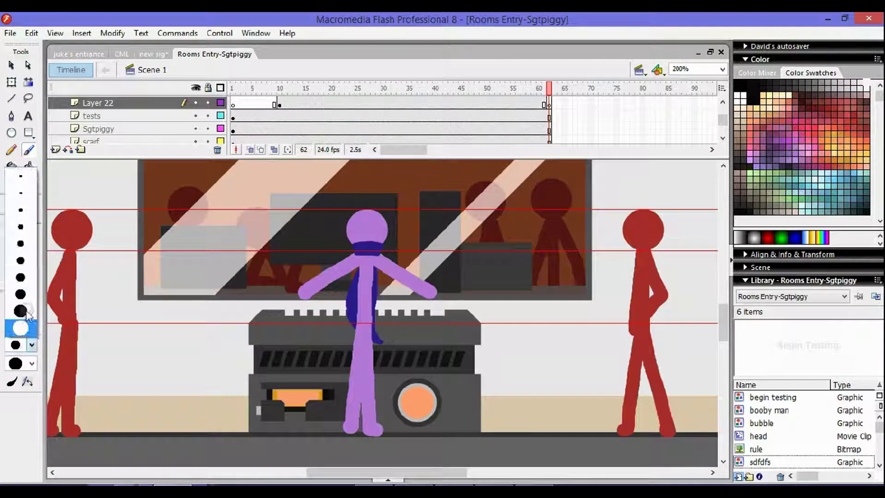
pyautogui.click(586, 129)
pyautogui.press('F5')
# Sample the left red test figure's color, add a blank keyframe at frame 69 of the tests layer and paint its headless body there.
pyautogui.click(585, 116)
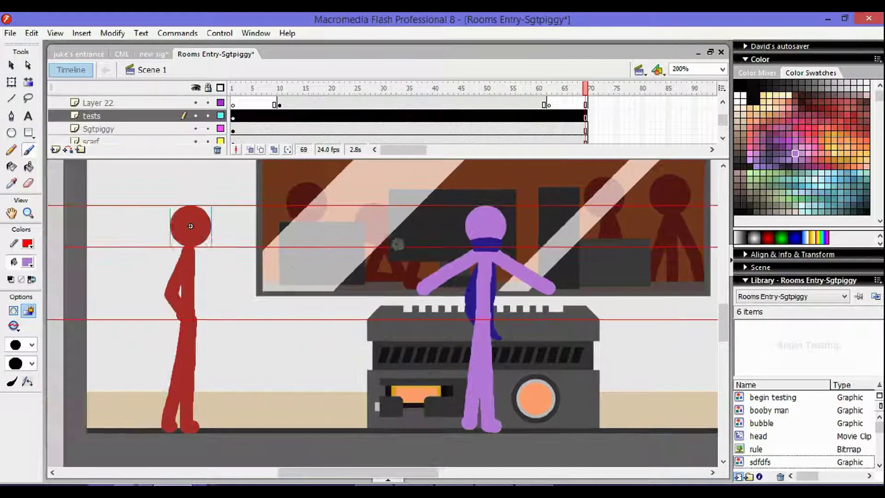
pyautogui.moveTo(631, 332)
pyautogui.mouseDown()
pyautogui.moveTo(385, 305)
pyautogui.moveTo(619, 319)
pyautogui.mouseUp()
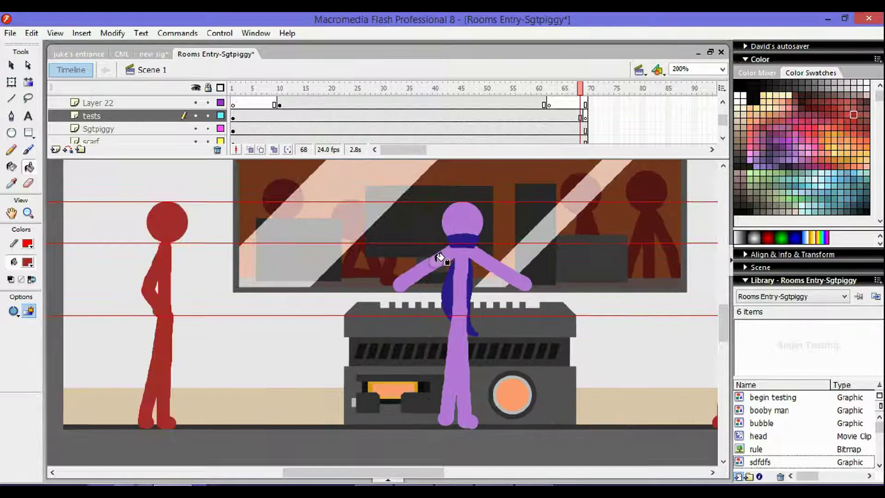
pyautogui.click(275, 149)
pyautogui.moveTo(169, 243); pyautogui.dragTo(172, 299)
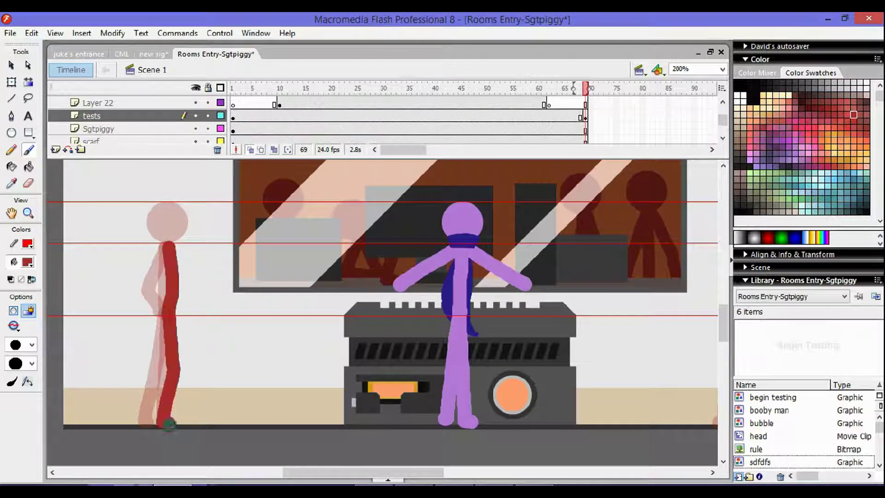
# Paint the left red figure's body starting to lean forward on new blank keyframes at frames 70 and 71 of the tests layer.
pyautogui.press('F7')
pyautogui.moveTo(185, 247); pyautogui.dragTo(189, 336)
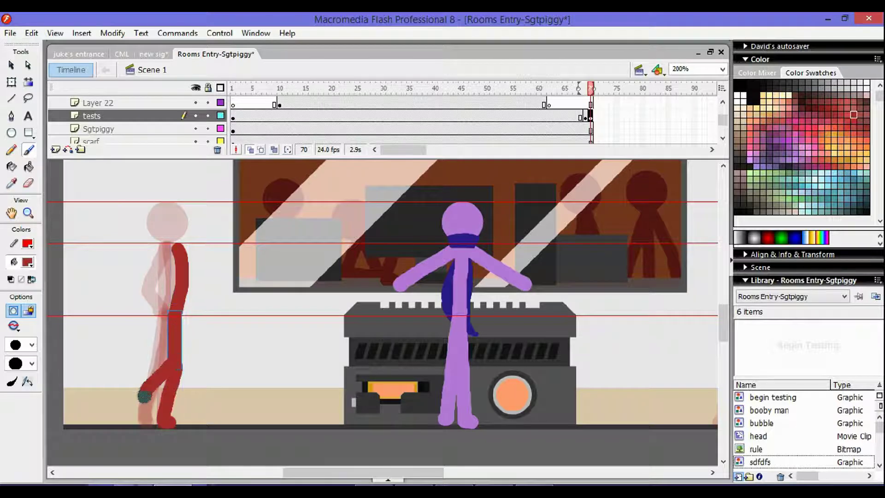
pyautogui.press('F7')
pyautogui.moveTo(193, 251); pyautogui.dragTo(192, 268)
pyautogui.moveTo(183, 310); pyautogui.dragTo(183, 312)
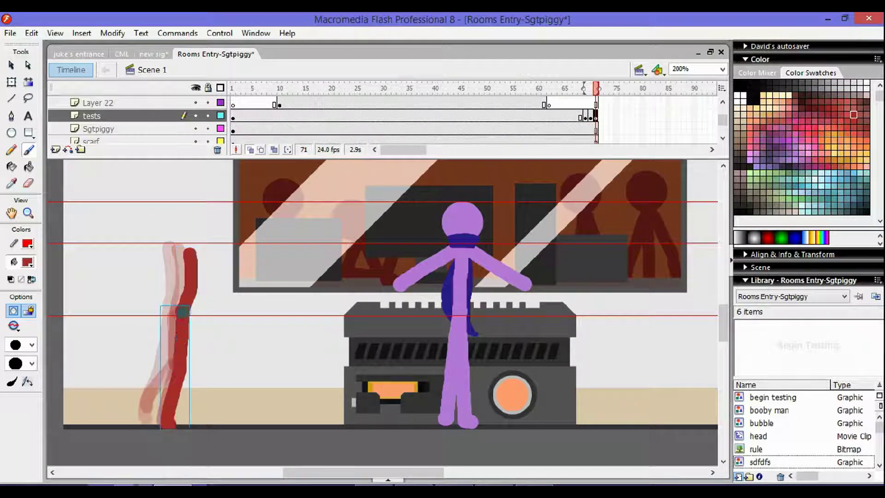
# Paint the red figure bending forward and lifting its front knee on new keyframes at frames 72 and 73.
pyautogui.press('F7')
pyautogui.moveTo(216, 262); pyautogui.dragTo(214, 350)
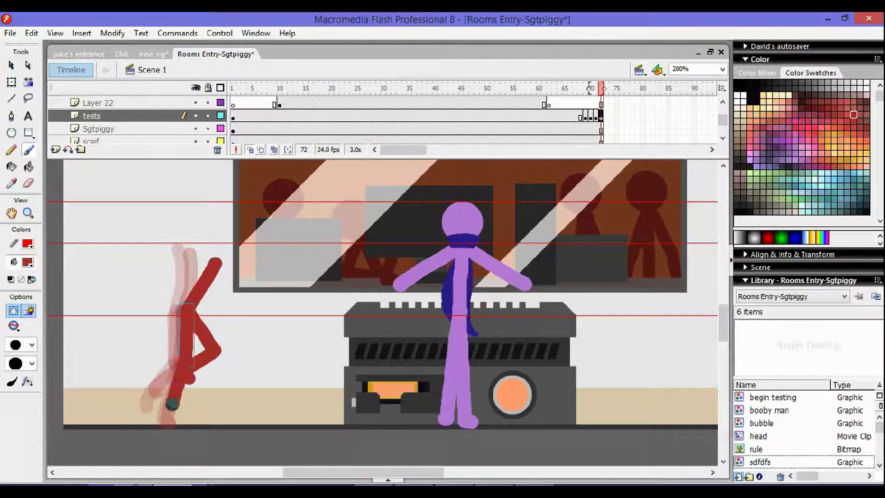
pyautogui.moveTo(173, 404); pyautogui.dragTo(167, 427)
pyautogui.press('F7')
pyautogui.moveTo(252, 275)
pyautogui.mouseDown()
pyautogui.moveTo(207, 302)
pyautogui.moveTo(244, 359)
pyautogui.moveTo(240, 340)
pyautogui.mouseUp()
pyautogui.moveTo(230, 379); pyautogui.dragTo(184, 419)
# Try to paint the red figure's stretched running stride on a new keyframe at frame 74, undoing the strokes.
pyautogui.press('F7')
pyautogui.moveTo(296, 278)
pyautogui.mouseDown()
pyautogui.moveTo(254, 295)
pyautogui.moveTo(319, 418)
pyautogui.mouseUp()
pyautogui.hotkey('ctrl', 'z')
pyautogui.moveTo(292, 329); pyautogui.dragTo(324, 381)
pyautogui.hotkey('ctrl', 'z')
pyautogui.moveTo(252, 300); pyautogui.dragTo(339, 387)
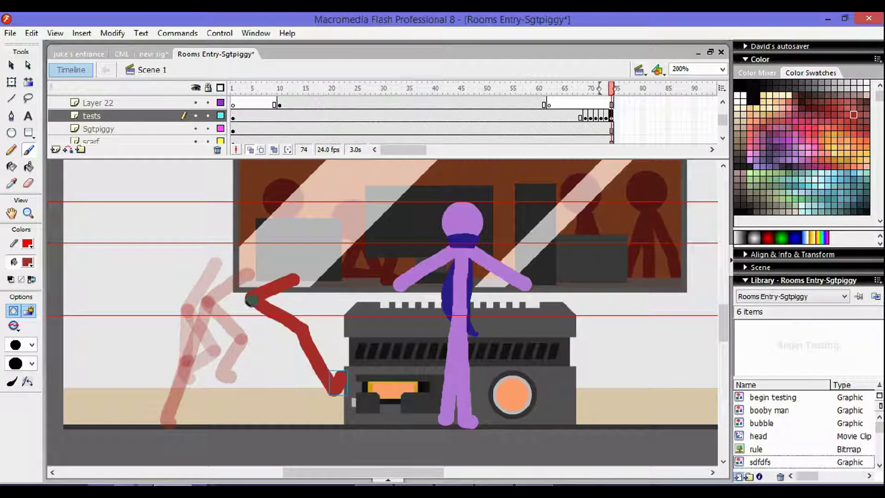
pyautogui.hotkey('ctrl', 'z')
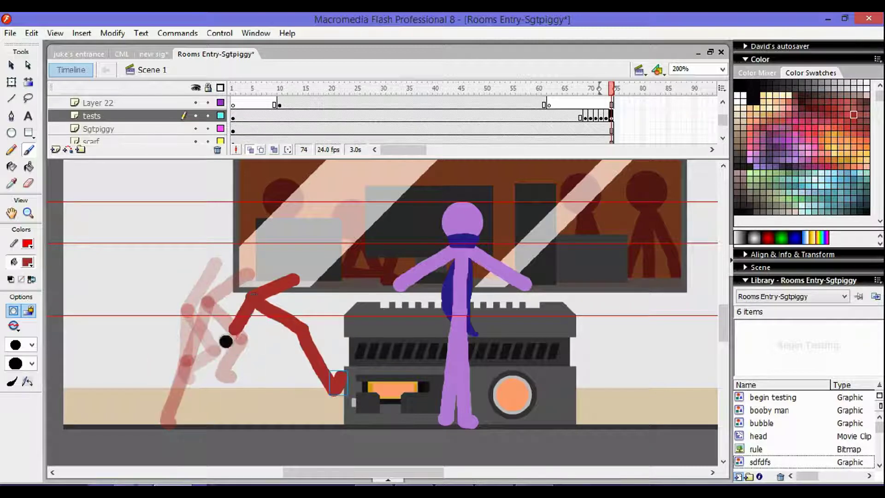
pyautogui.moveTo(251, 302); pyautogui.dragTo(214, 356)
pyautogui.hotkey('ctrl', 'z')
pyautogui.hotkey('ctrl', 'z')
pyautogui.hotkey('ctrl', 'z')
# Repaint the long running stride at frame 74 and paint the front foot's landing on a new keyframe at frame 75.
pyautogui.moveTo(330, 299)
pyautogui.mouseDown()
pyautogui.moveTo(279, 319)
pyautogui.moveTo(374, 419)
pyautogui.mouseUp()
pyautogui.moveTo(279, 319)
pyautogui.mouseDown()
pyautogui.moveTo(373, 418)
pyautogui.moveTo(240, 361)
pyautogui.mouseUp()
pyautogui.moveTo(372, 299)
pyautogui.mouseDown()
pyautogui.moveTo(387, 313)
pyautogui.moveTo(338, 328)
pyautogui.mouseUp()
pyautogui.press('F7')
pyautogui.moveTo(382, 371); pyautogui.dragTo(387, 436)
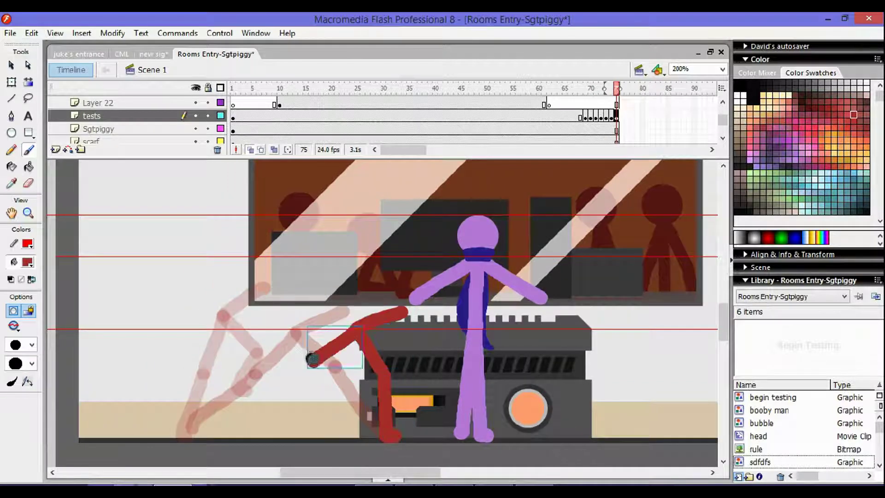
pyautogui.moveTo(313, 359); pyautogui.dragTo(244, 398)
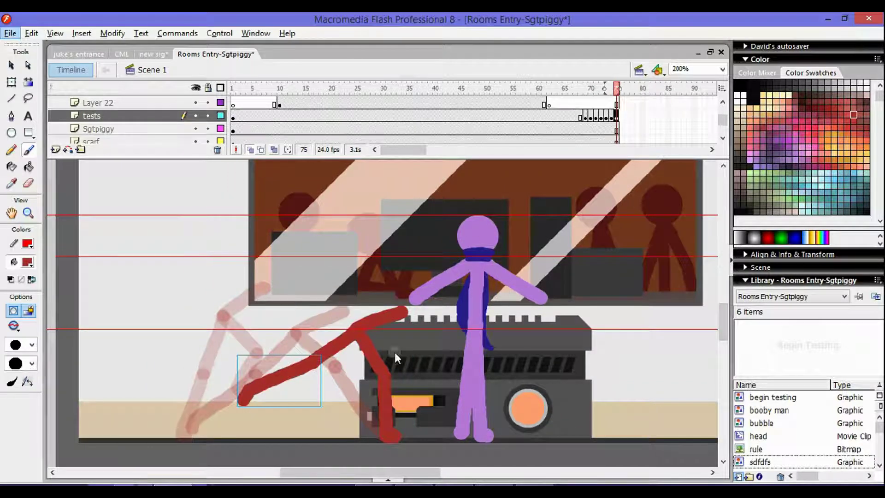
# Play the run draft back and clear the tests layer's keyframes from frame 70 onward.
pyautogui.moveTo(598, 86)
pyautogui.mouseDown()
pyautogui.moveTo(590, 87)
pyautogui.moveTo(617, 87)
pyautogui.moveTo(563, 85)
pyautogui.mouseUp()
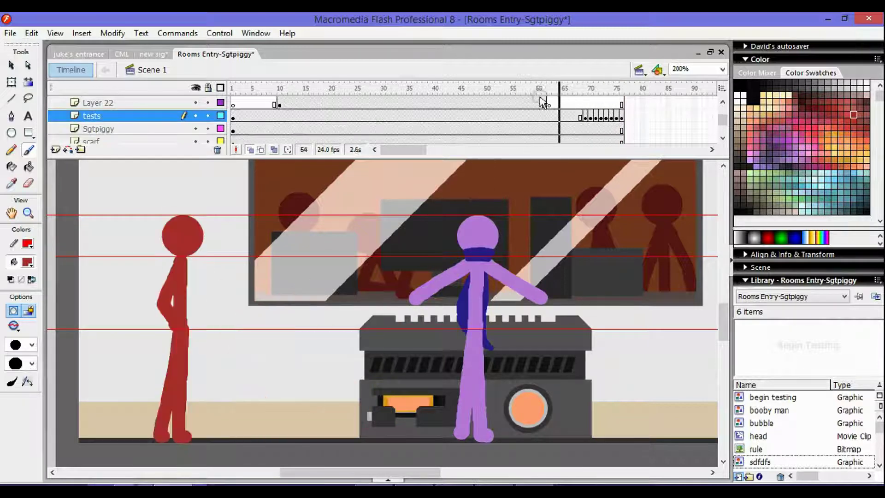
pyautogui.press('Return')
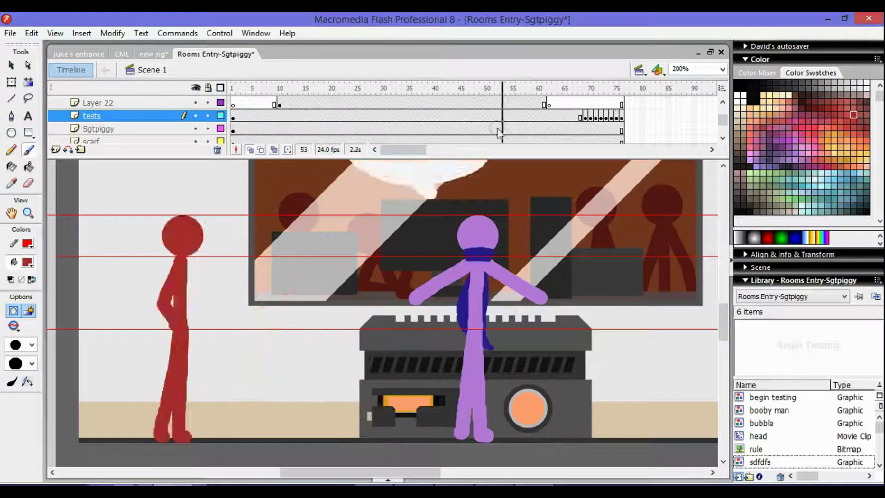
pyautogui.moveTo(591, 118); pyautogui.dragTo(621, 117)
pyautogui.rightClick(616, 116)
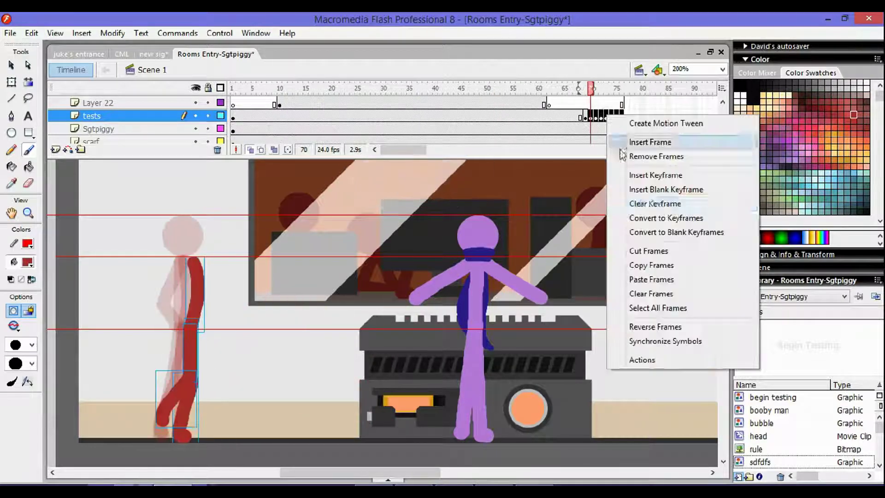
pyautogui.click(645, 202)
# Paint a slower wind-up of the red figure, leaning slightly and lifting its knee, on keyframes at frames 70 through 74.
pyautogui.press('F7')
pyautogui.moveTo(191, 260); pyautogui.dragTo(195, 325)
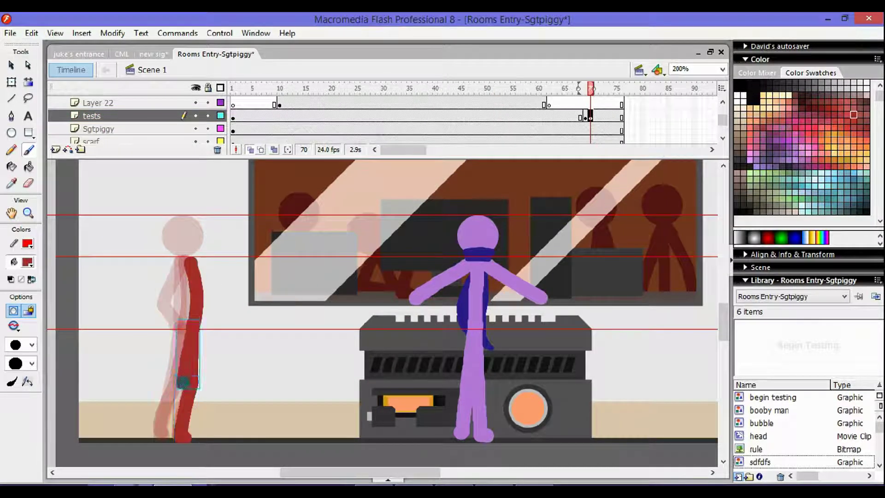
pyautogui.press('F7')
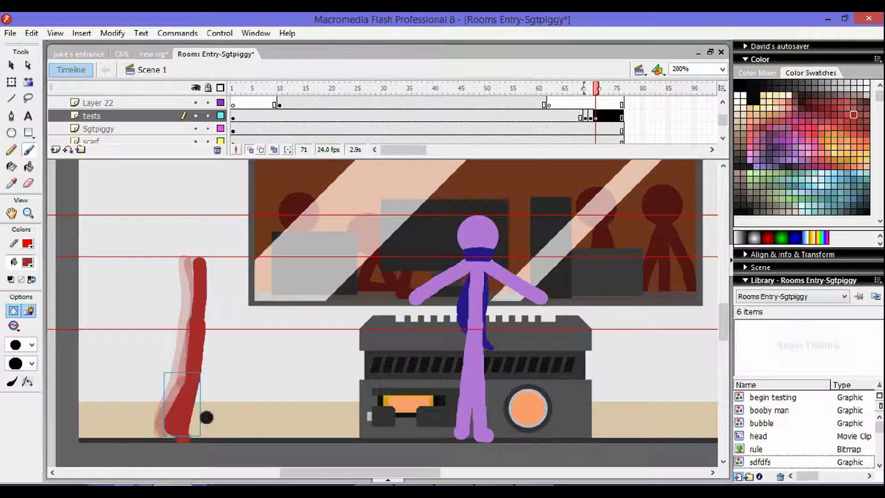
pyautogui.press('F7')
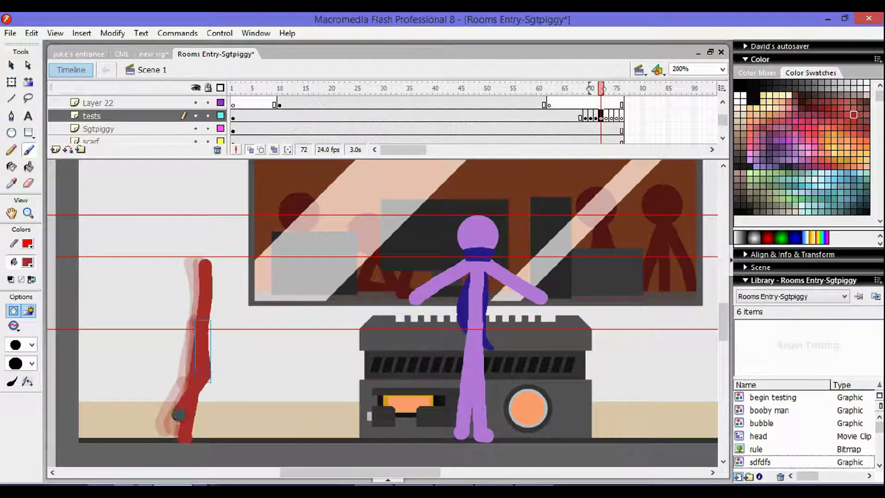
pyautogui.press('F7')
pyautogui.moveTo(215, 267); pyautogui.dragTo(210, 300)
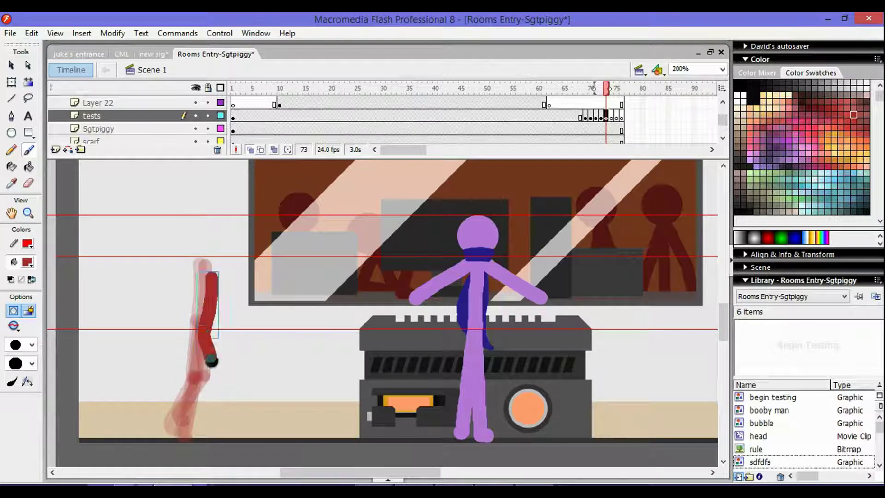
pyautogui.press('F7')
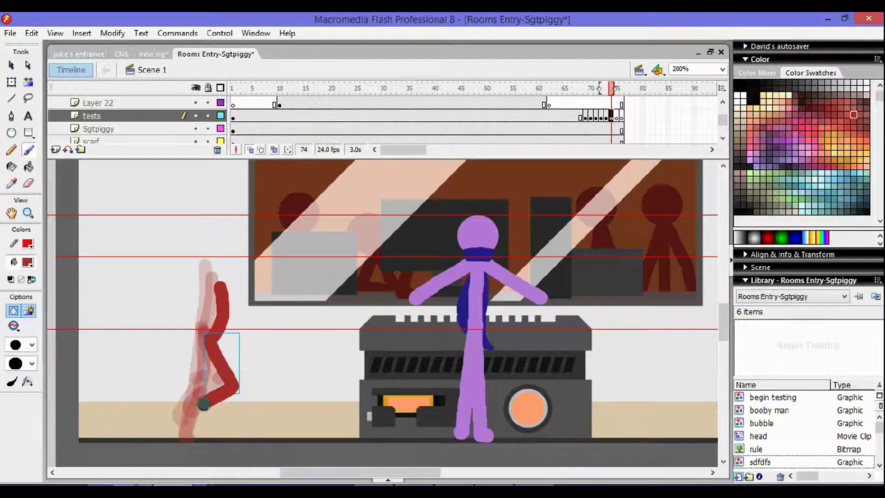
# Replace the tests layer's drafts from frame 70 onward with blank keyframes and paint the figure leaning forward on frames 70 and 71.
pyautogui.moveTo(613, 118); pyautogui.dragTo(593, 119)
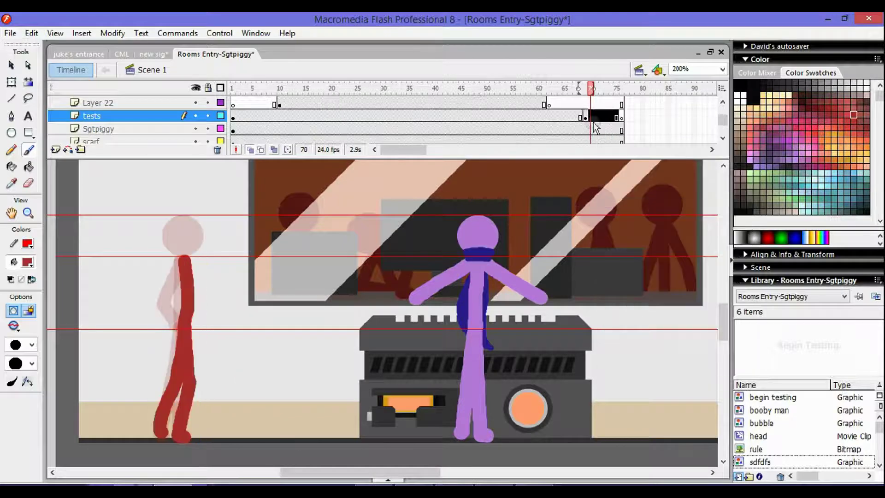
pyautogui.moveTo(199, 264); pyautogui.dragTo(187, 402)
pyautogui.click(596, 117)
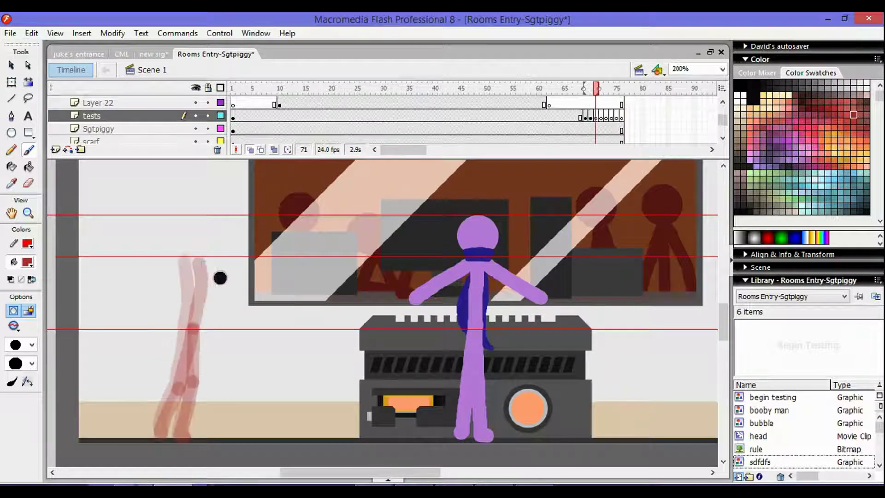
pyautogui.moveTo(220, 276); pyautogui.dragTo(183, 438)
pyautogui.moveTo(206, 331); pyautogui.dragTo(167, 404)
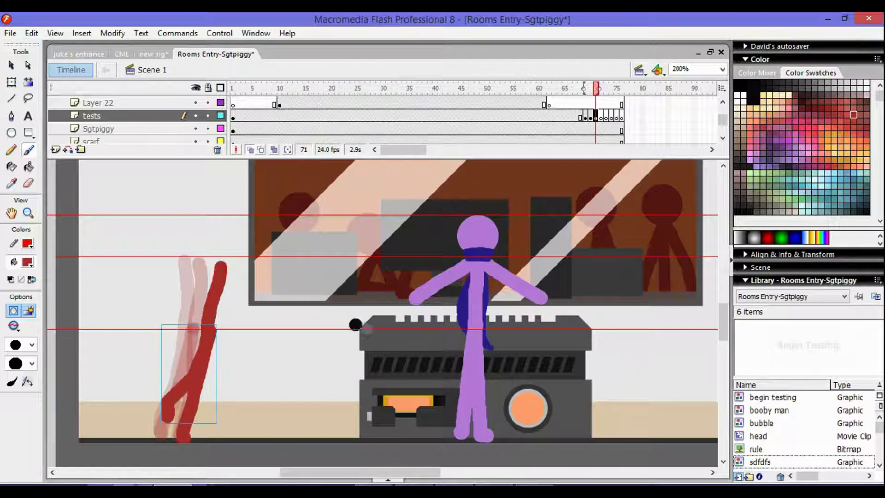
# Paint the red figure pushing off into its run toward Sgtpiggy on frames 72 and 73 of the tests layer.
pyautogui.press('.')
pyautogui.moveTo(260, 272)
pyautogui.mouseDown()
pyautogui.moveTo(226, 322)
pyautogui.moveTo(183, 437)
pyautogui.mouseUp()
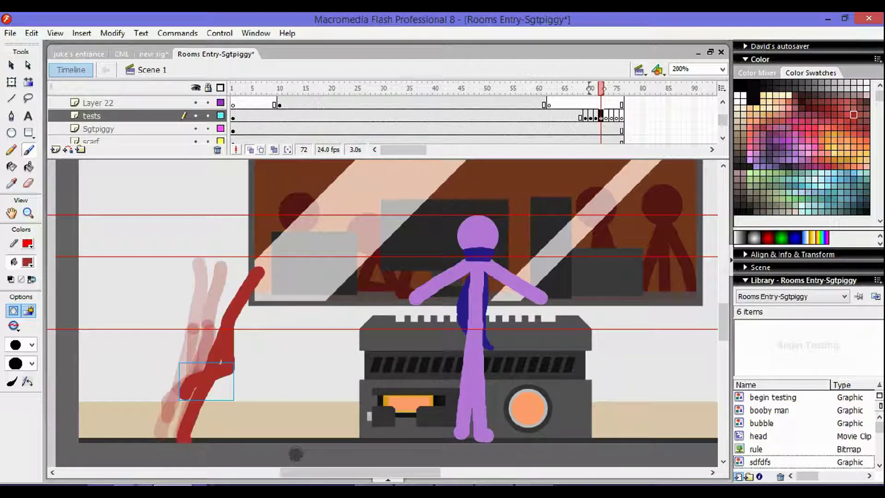
pyautogui.press('.')
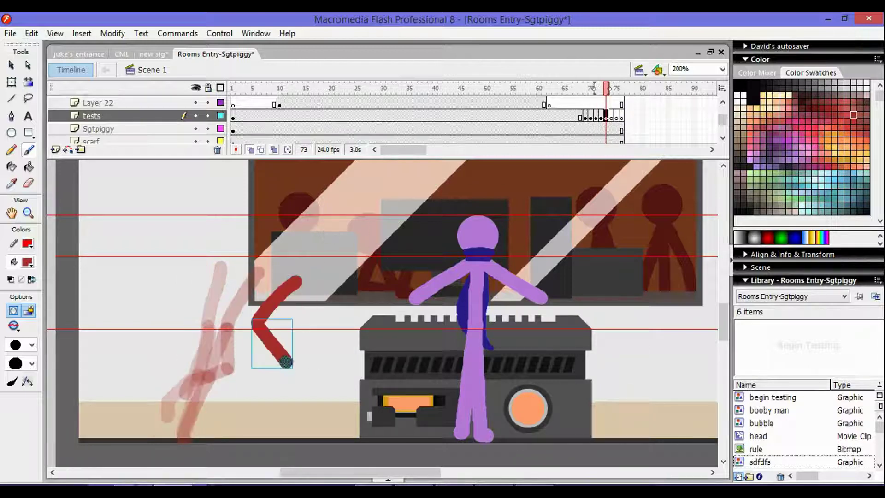
pyautogui.moveTo(286, 362); pyautogui.dragTo(179, 421)
# Paint the red figure's long stride with the rear leg stretched back on frames 74 and 75.
pyautogui.press('.')
pyautogui.moveTo(341, 290); pyautogui.dragTo(329, 406)
pyautogui.moveTo(296, 323); pyautogui.dragTo(196, 415)
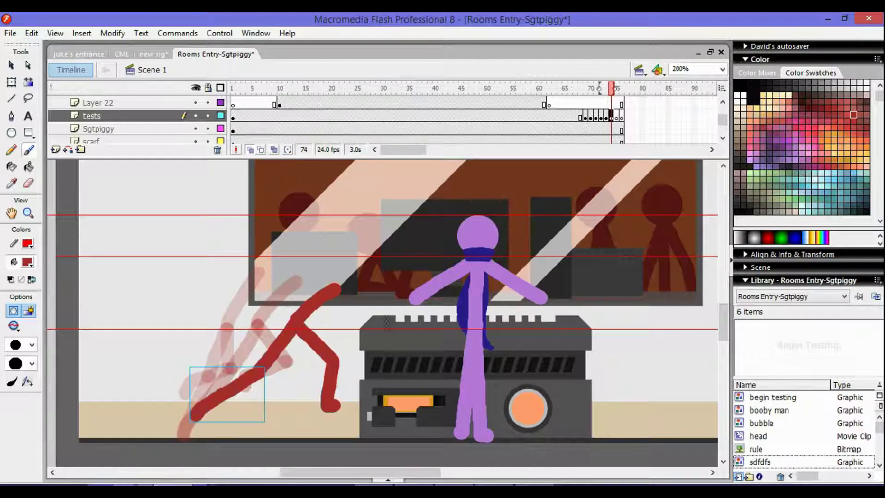
pyautogui.press('.')
pyautogui.moveTo(371, 290)
pyautogui.mouseDown()
pyautogui.moveTo(325, 325)
pyautogui.moveTo(325, 396)
pyautogui.mouseUp()
pyautogui.moveTo(328, 325); pyautogui.dragTo(224, 374)
# Paint the red figure landing on its front foot and pulling the rear leg forward on frames 76 and 77.
pyautogui.press('.')
pyautogui.moveTo(397, 286); pyautogui.dragTo(354, 321)
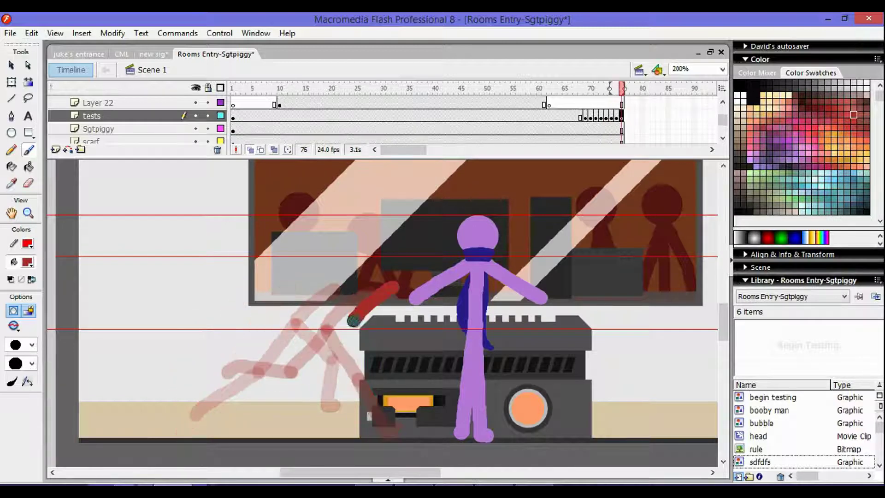
pyautogui.press('.')
pyautogui.moveTo(403, 273); pyautogui.dragTo(394, 282)
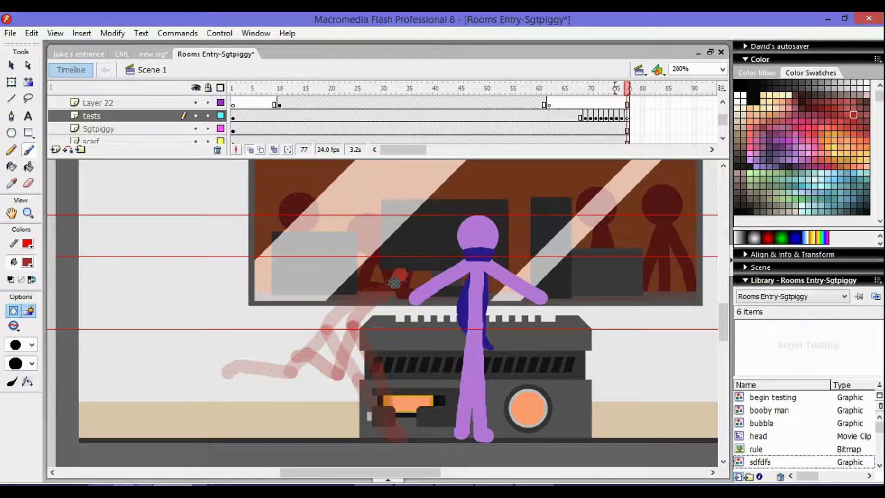
pyautogui.moveTo(383, 369); pyautogui.dragTo(376, 440)
pyautogui.moveTo(368, 318); pyautogui.dragTo(351, 406)
# Play the run back and continue the red figure's step up to Sgtpiggy on frames 78 through 80.
pyautogui.press('.')
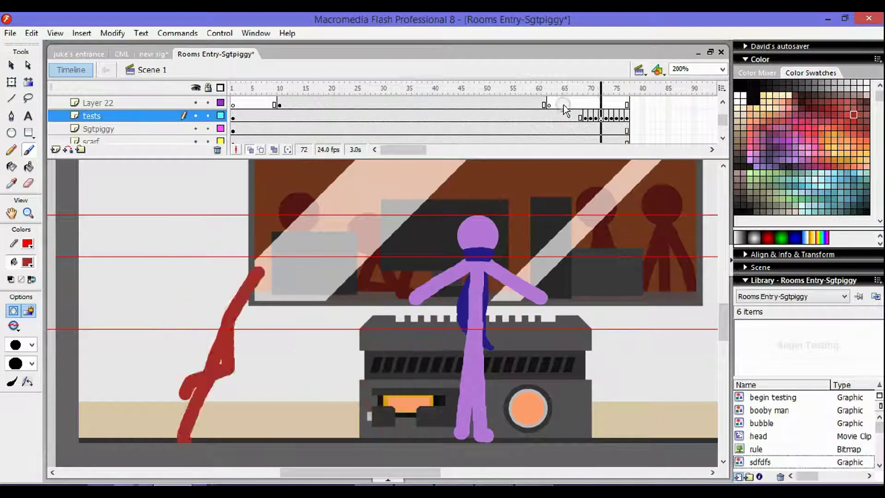
pyautogui.press('.')
pyautogui.moveTo(422, 264); pyautogui.dragTo(403, 371)
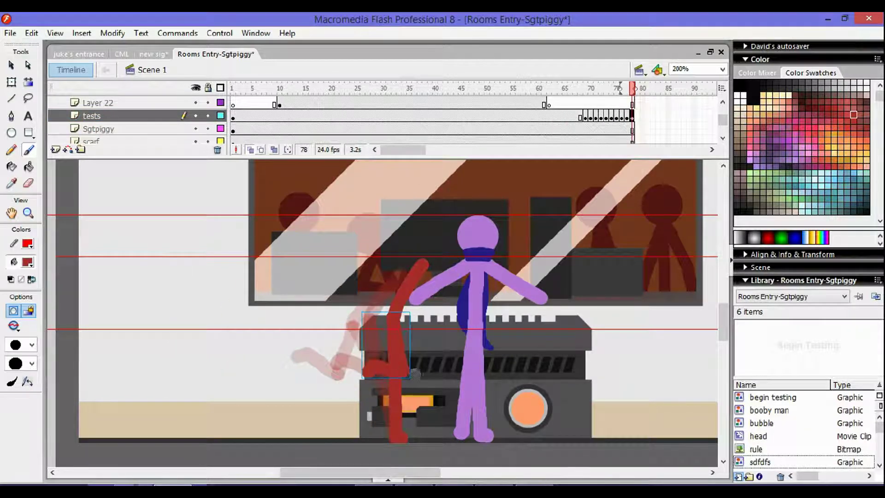
pyautogui.press('.')
pyautogui.moveTo(445, 260)
pyautogui.mouseDown()
pyautogui.moveTo(411, 325)
pyautogui.moveTo(448, 362)
pyautogui.mouseUp()
pyautogui.press('F7')
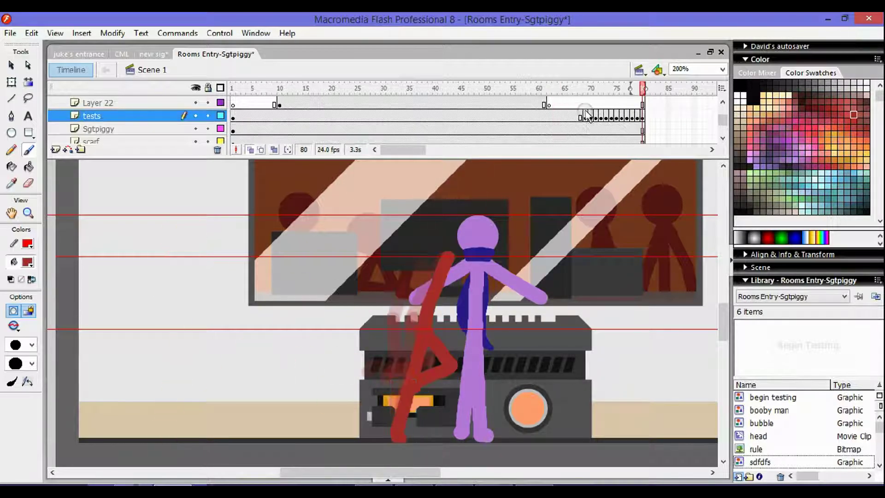
# Sample Sgtpiggy's purple and end the standing pose with a blank keyframe at frame 76 of the Sgtpiggy layer.
pyautogui.click(98, 129)
pyautogui.click(585, 130)
pyautogui.press('i')
pyautogui.click(461, 282)
pyautogui.press('b')
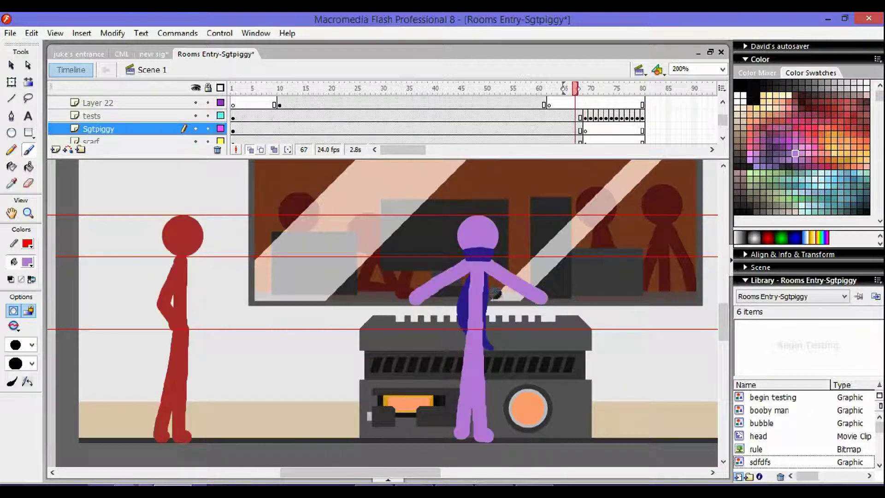
pyautogui.click(618, 134)
pyautogui.press('F7')
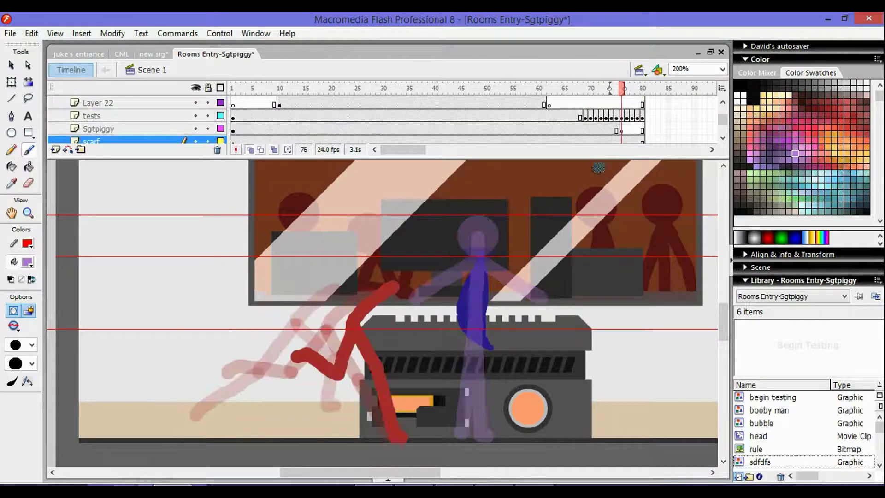
# Paint Sgtpiggy's headless purple body still standing with arms spread on keyframes at frames 76 through 78.
pyautogui.moveTo(479, 258)
pyautogui.mouseDown()
pyautogui.moveTo(480, 433)
pyautogui.moveTo(482, 331)
pyautogui.mouseUp()
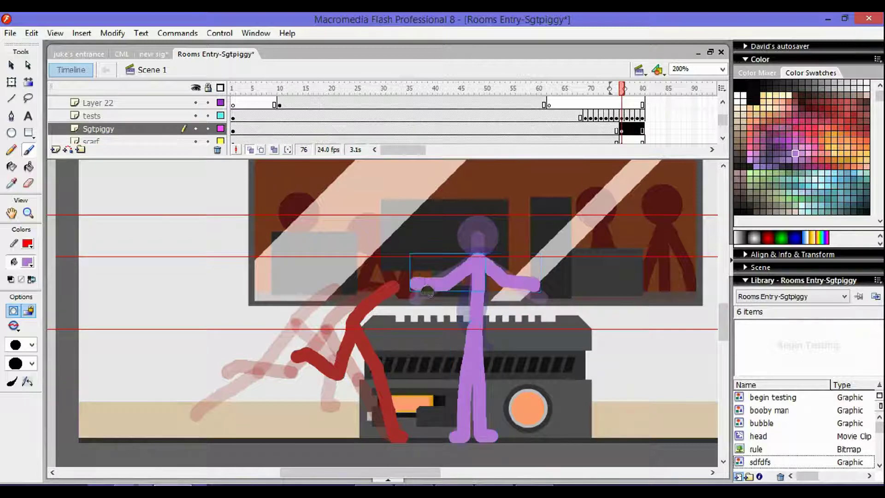
pyautogui.press('F7')
pyautogui.moveTo(475, 259)
pyautogui.mouseDown()
pyautogui.moveTo(462, 435)
pyautogui.moveTo(474, 336)
pyautogui.mouseUp()
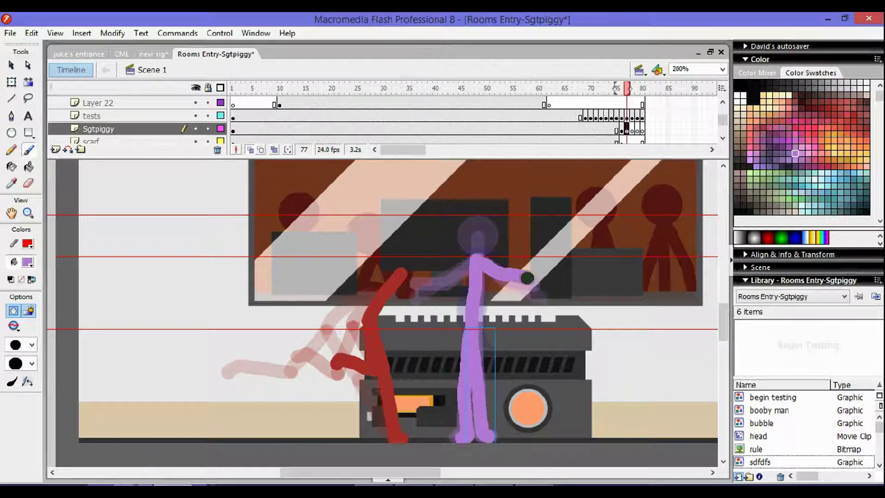
pyautogui.press('F7')
pyautogui.moveTo(478, 257)
pyautogui.mouseDown()
pyautogui.moveTo(469, 404)
pyautogui.moveTo(493, 435)
pyautogui.mouseUp()
pyautogui.moveTo(478, 258); pyautogui.dragTo(507, 266)
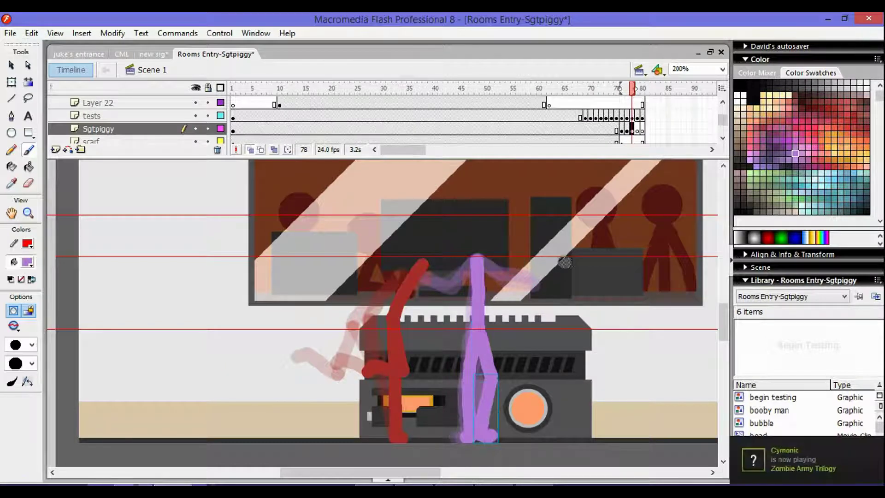
# Try painting Sgtpiggy's body bending forward in a lunge on frames 79 and 80 of the Sgtpiggy layer.
pyautogui.press('F7')
pyautogui.moveTo(427, 267)
pyautogui.mouseDown()
pyautogui.moveTo(450, 332)
pyautogui.moveTo(463, 438)
pyautogui.mouseUp()
pyautogui.moveTo(449, 318); pyautogui.dragTo(517, 437)
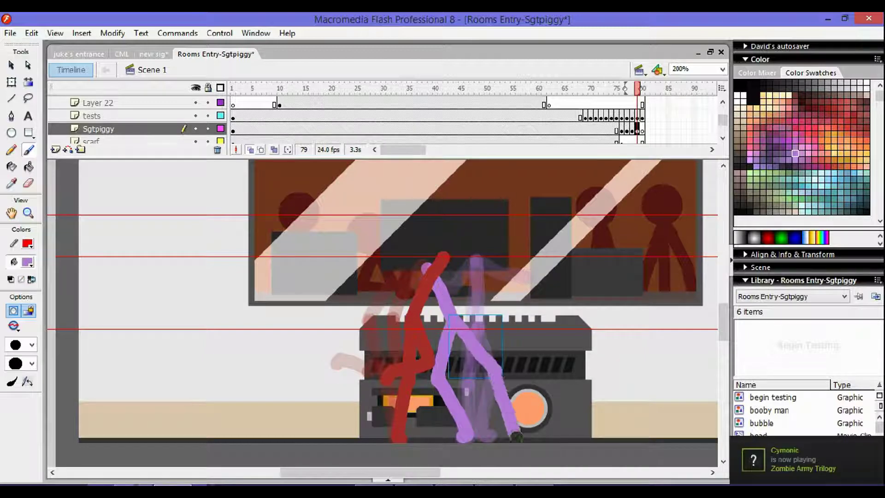
pyautogui.press('F7')
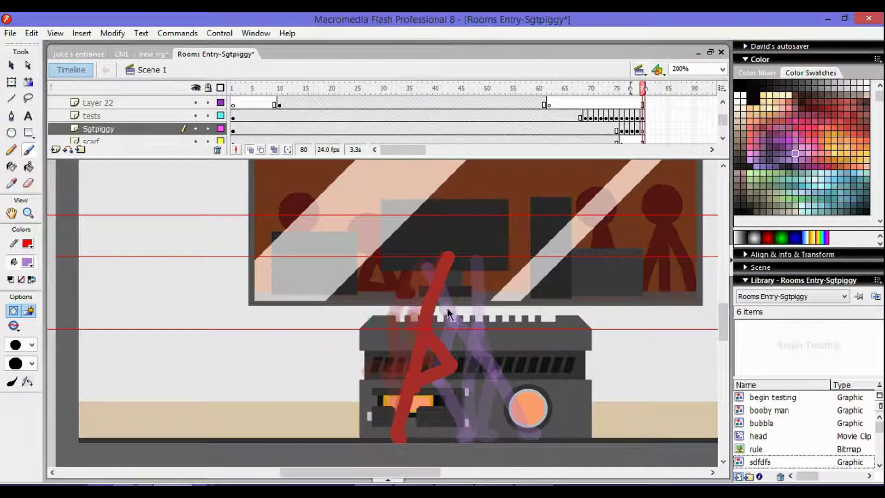
pyautogui.moveTo(407, 302); pyautogui.dragTo(471, 434)
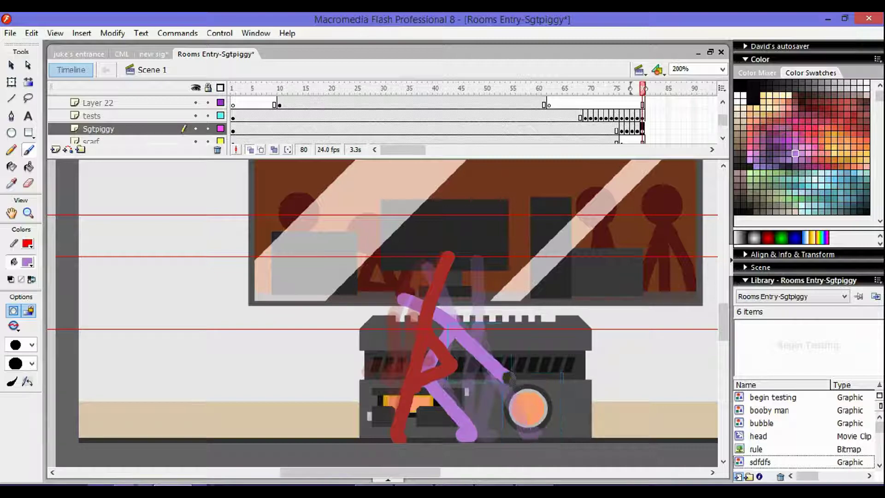
pyautogui.press('Return')
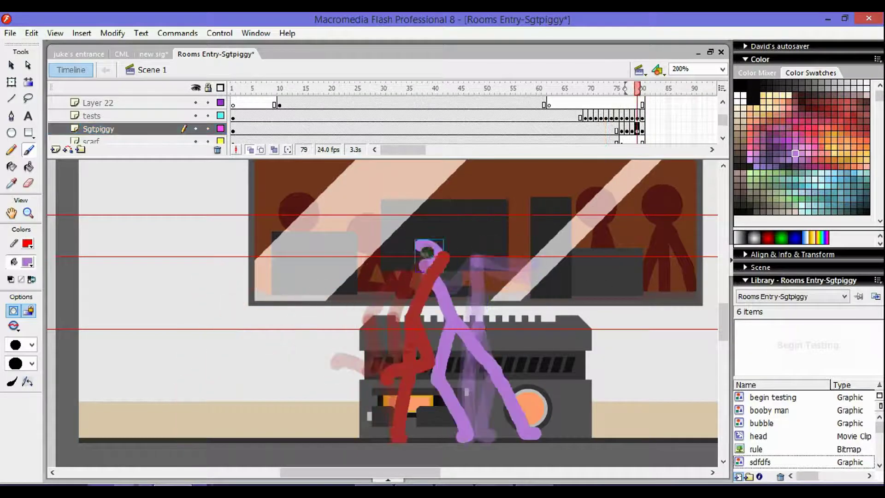
pyautogui.moveTo(323, 295); pyautogui.dragTo(286, 295)
pyautogui.hotkey('ctrl', 'z')
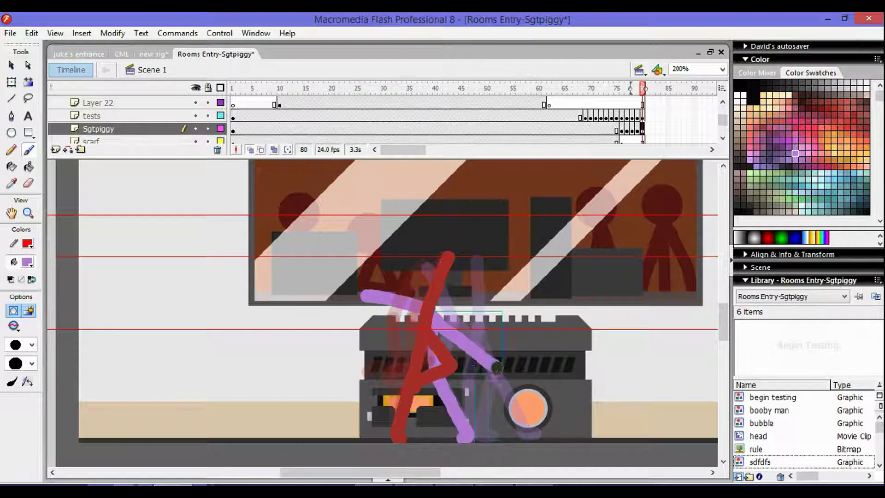
pyautogui.moveTo(497, 368); pyautogui.dragTo(551, 439)
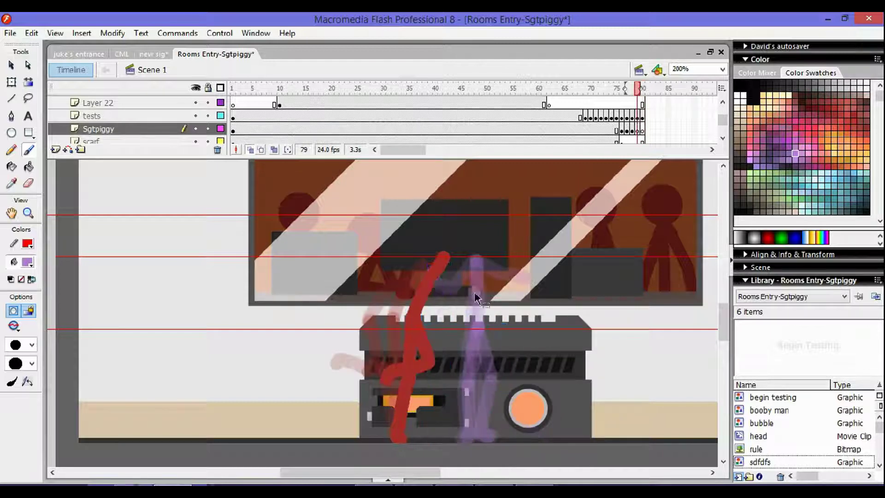
# Repaint Sgtpiggy stepping into a wide-legged punch at the red figure on frames 79 and 80, and play the run back.
pyautogui.press('.')
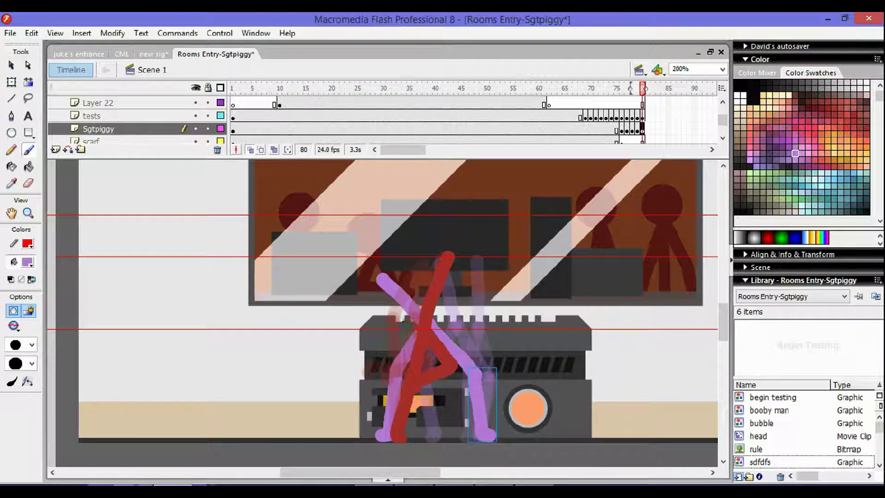
pyautogui.click(575, 88)
pyautogui.press('Return')
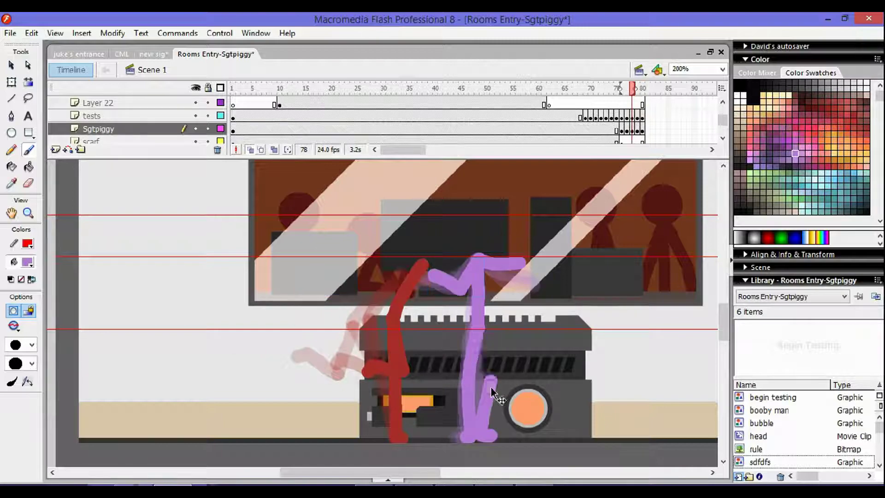
pyautogui.moveTo(631, 89); pyautogui.dragTo(568, 92)
# Sample the red and replace the red figure on frame 80 of the tests layer with a pose knocked back by Sgtpiggy's fist.
pyautogui.click(643, 118)
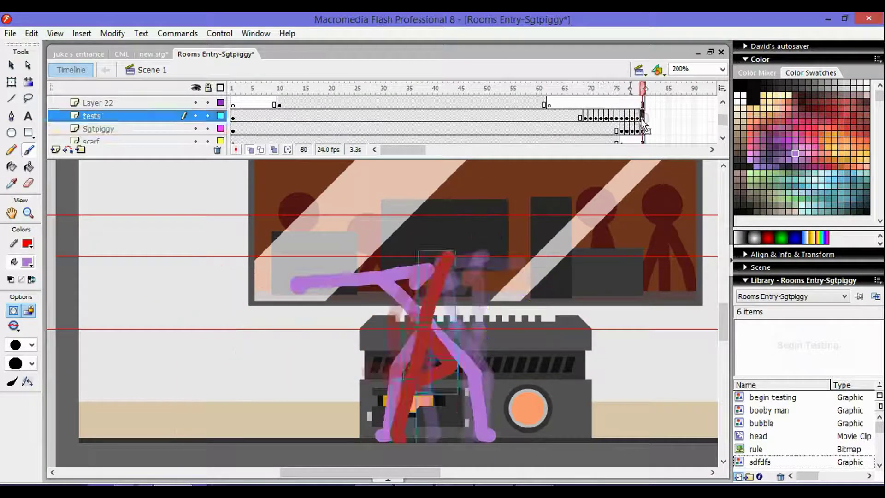
pyautogui.hotkey('ctrl', 'shift', 'c')
pyautogui.click(531, 282)
pyautogui.press('k')
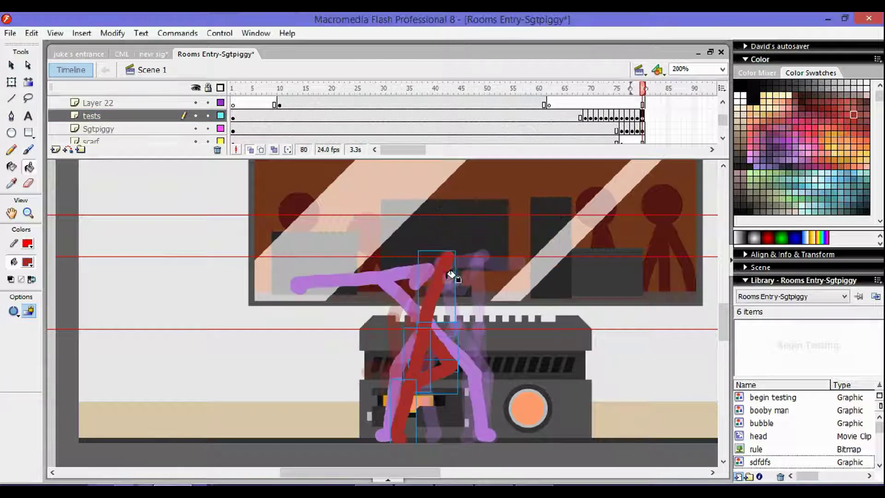
pyautogui.press('Delete')
pyautogui.press('b')
pyautogui.moveTo(320, 333); pyautogui.dragTo(364, 371)
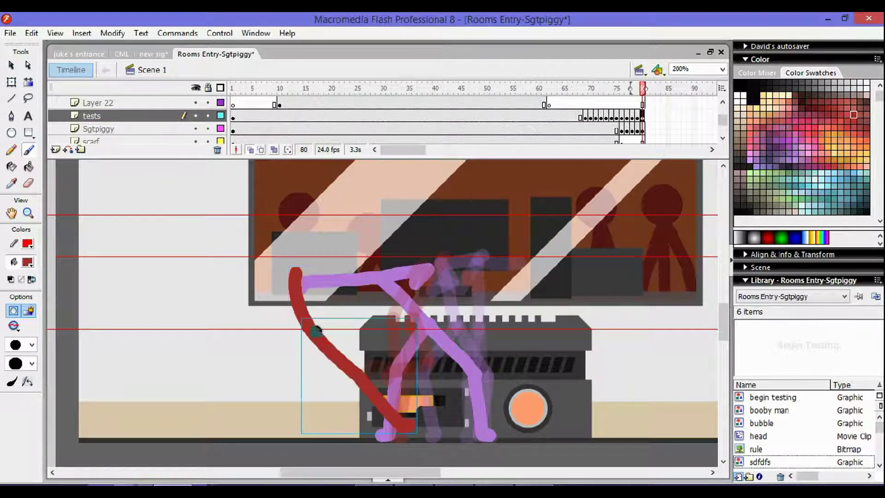
# Paint the red figure flying backward toward the room's left wall with legs trailing on frames 81 and 82.
pyautogui.press('.')
pyautogui.moveTo(194, 271)
pyautogui.mouseDown()
pyautogui.moveTo(173, 331)
pyautogui.moveTo(286, 418)
pyautogui.mouseUp()
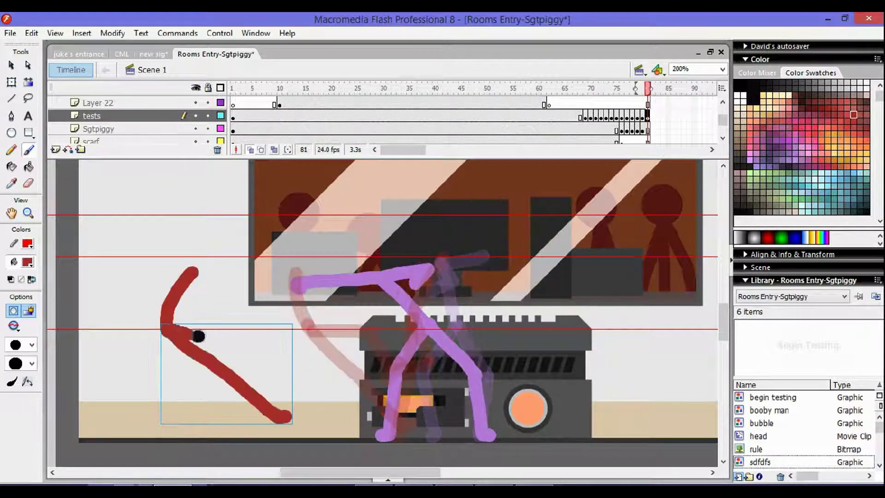
pyautogui.moveTo(169, 329); pyautogui.dragTo(291, 359)
pyautogui.press('.')
pyautogui.moveTo(92, 267); pyautogui.dragTo(119, 323)
pyautogui.moveTo(125, 358); pyautogui.dragTo(184, 422)
pyautogui.moveTo(81, 329); pyautogui.dragTo(150, 326)
# Try painting the red figure against the left wall with bent legs on frame 83, and clear that pose.
pyautogui.press('.')
pyautogui.moveTo(81, 260); pyautogui.dragTo(261, 283)
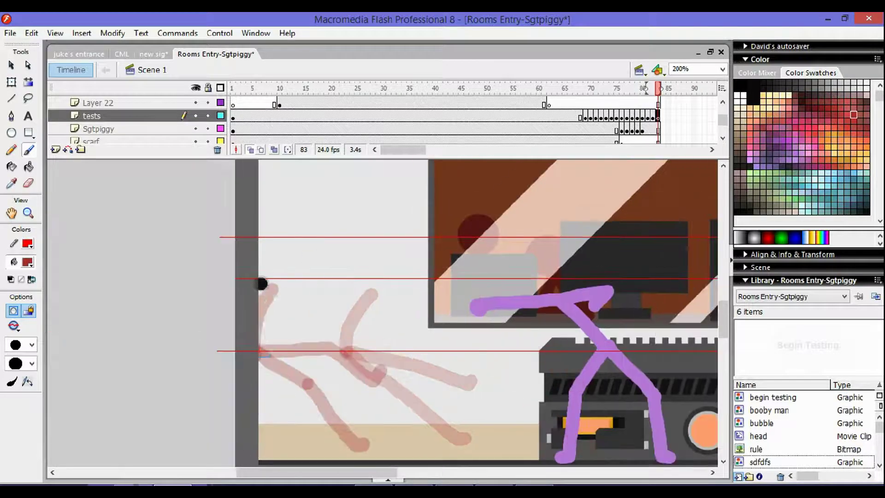
pyautogui.moveTo(259, 349); pyautogui.dragTo(295, 415)
pyautogui.press('.')
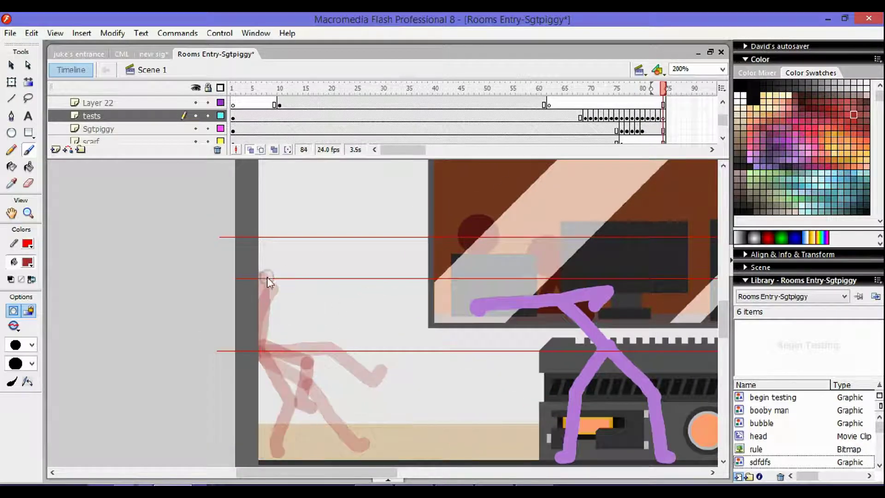
pyautogui.press(',')
pyautogui.hotkey('ctrl', 'a')
pyautogui.press('Delete')
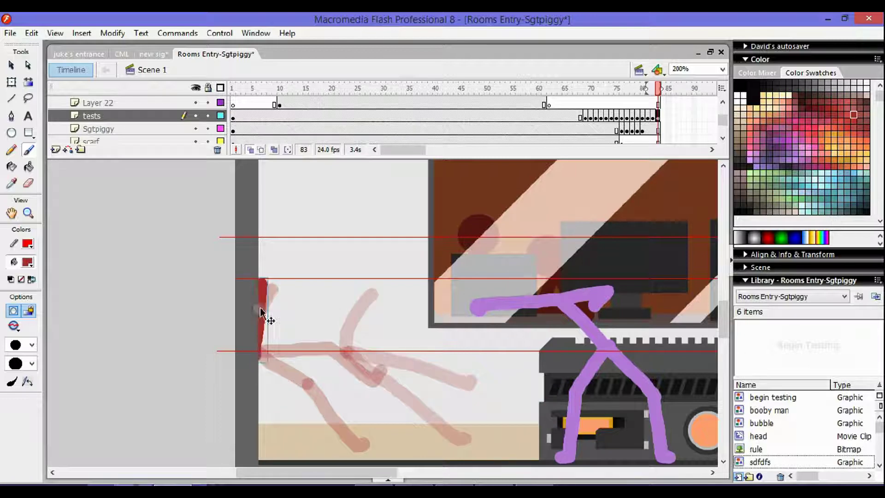
# Repaint the red figure flattened against the left wall with its legs dropping on frames 83 and 84, and play it back.
pyautogui.moveTo(260, 351)
pyautogui.mouseDown()
pyautogui.moveTo(267, 462)
pyautogui.moveTo(306, 332)
pyautogui.mouseUp()
pyautogui.press('.')
pyautogui.moveTo(263, 278); pyautogui.dragTo(261, 352)
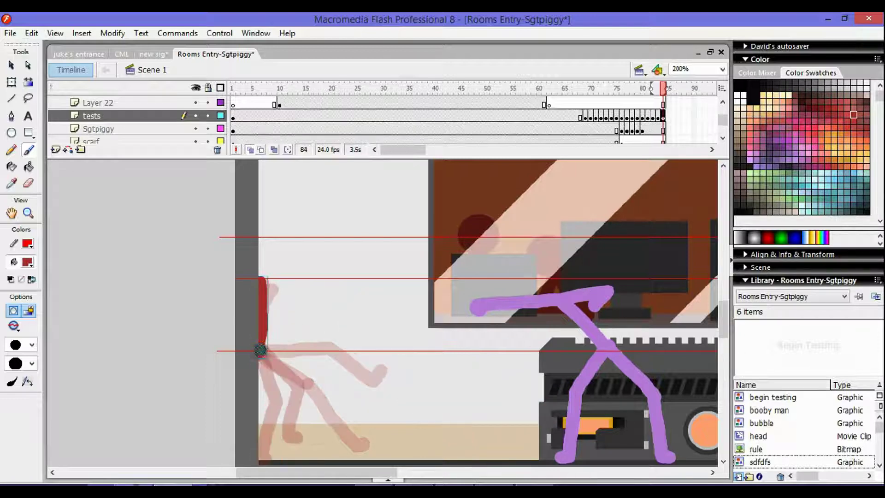
pyautogui.press('Return')
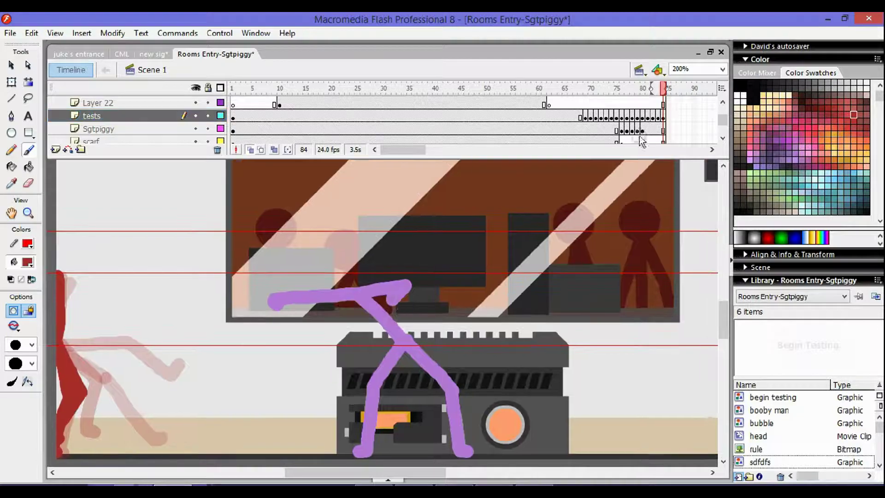
# Sample Sgtpiggy's purple from the punch pose on the Sgtpiggy layer.
pyautogui.click(653, 131)
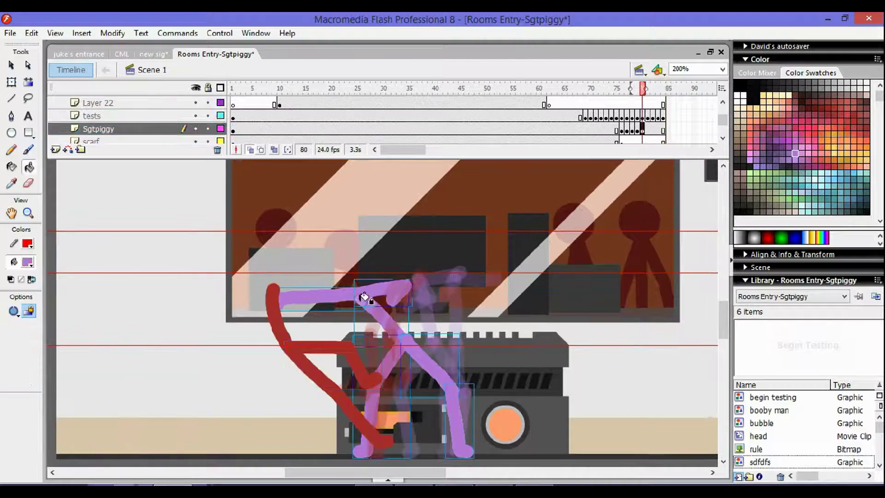
pyautogui.press('i')
pyautogui.click(361, 295)
# Try holding Sgtpiggy's punch pose with retraced, repeated keyframes after frame 80, and cut those frames from the Sgtpiggy layer.
pyautogui.moveTo(367, 296)
pyautogui.mouseDown()
pyautogui.moveTo(399, 338)
pyautogui.moveTo(375, 378)
pyautogui.moveTo(369, 441)
pyautogui.mouseUp()
pyautogui.moveTo(436, 377)
pyautogui.mouseDown()
pyautogui.moveTo(454, 387)
pyautogui.moveTo(459, 451)
pyautogui.mouseUp()
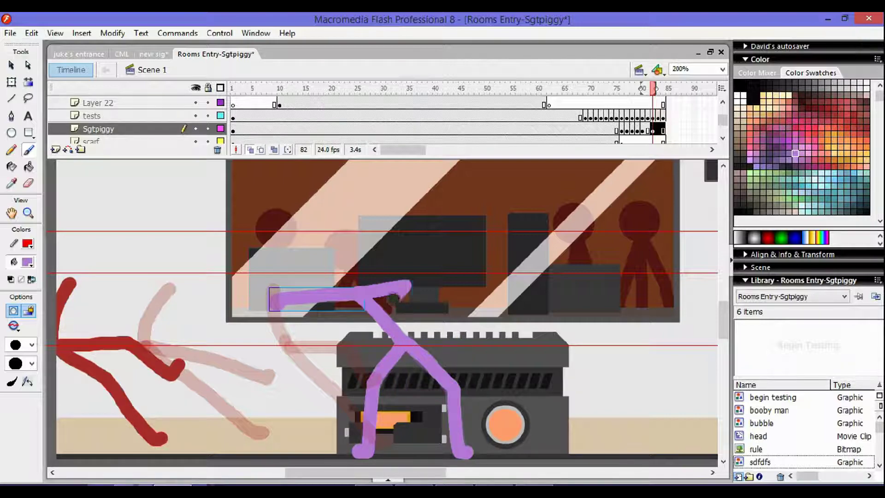
pyautogui.click(648, 131)
pyautogui.press('Return')
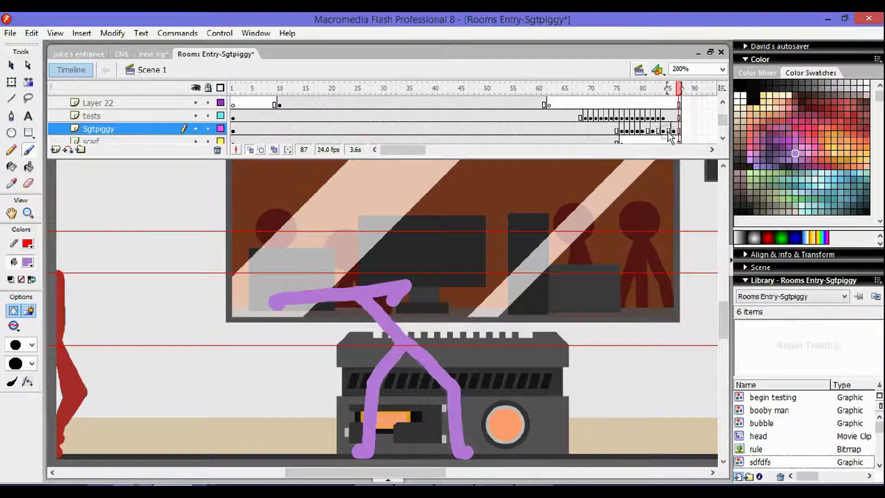
pyautogui.click(396, 129)
pyautogui.press('Return')
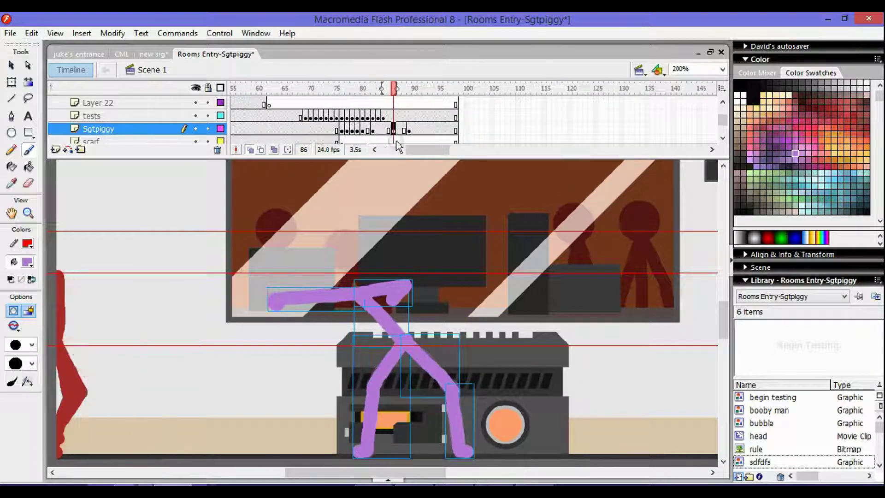
pyautogui.click(380, 89)
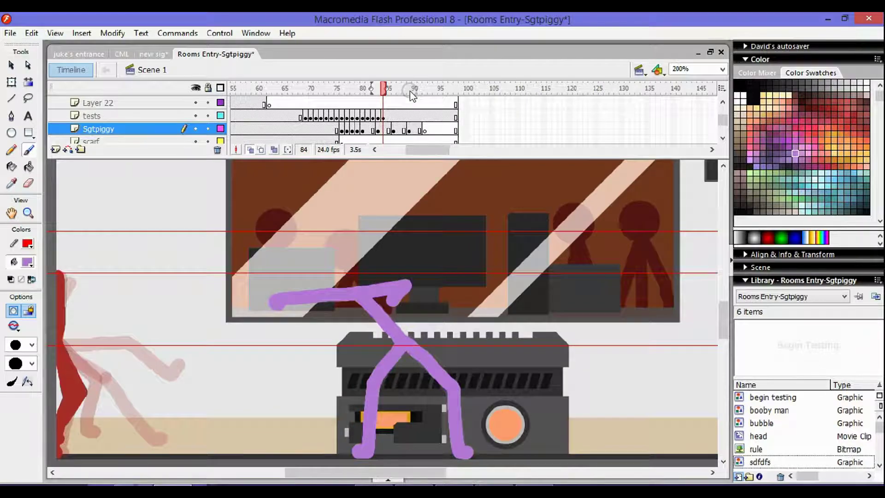
pyautogui.moveTo(454, 130); pyautogui.dragTo(386, 130)
pyautogui.rightClick(402, 129)
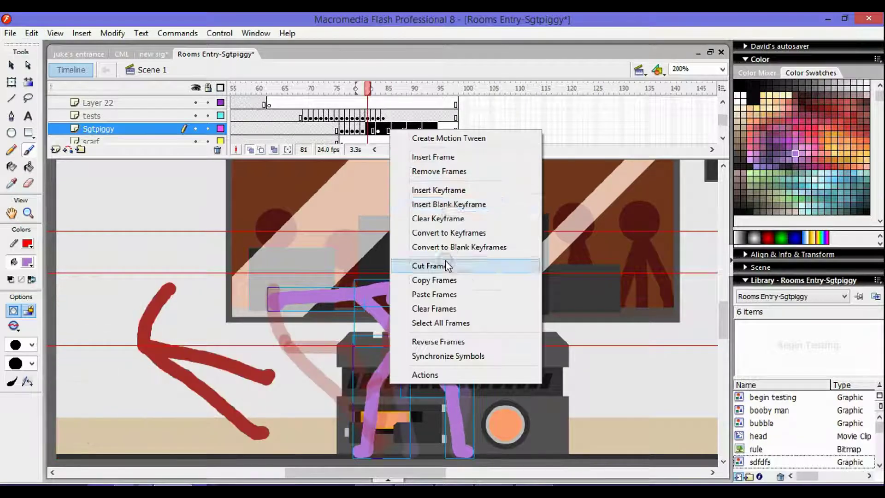
pyautogui.click(450, 263)
# Paint Sgtpiggy's follow-through at frame 82 of the Sgtpiggy layer, with the torso leaning further forward and the punching arm slightly lowered.
pyautogui.press('F7')
pyautogui.moveTo(348, 305)
pyautogui.mouseDown()
pyautogui.moveTo(390, 341)
pyautogui.moveTo(367, 385)
pyautogui.moveTo(365, 454)
pyautogui.mouseUp()
pyautogui.moveTo(397, 341)
pyautogui.mouseDown()
pyautogui.moveTo(448, 389)
pyautogui.moveTo(410, 351)
pyautogui.moveTo(459, 450)
pyautogui.mouseUp()
pyautogui.hotkey('ctrl', 'z')
pyautogui.hotkey('ctrl', 'z')
pyautogui.moveTo(265, 317); pyautogui.dragTo(341, 302)
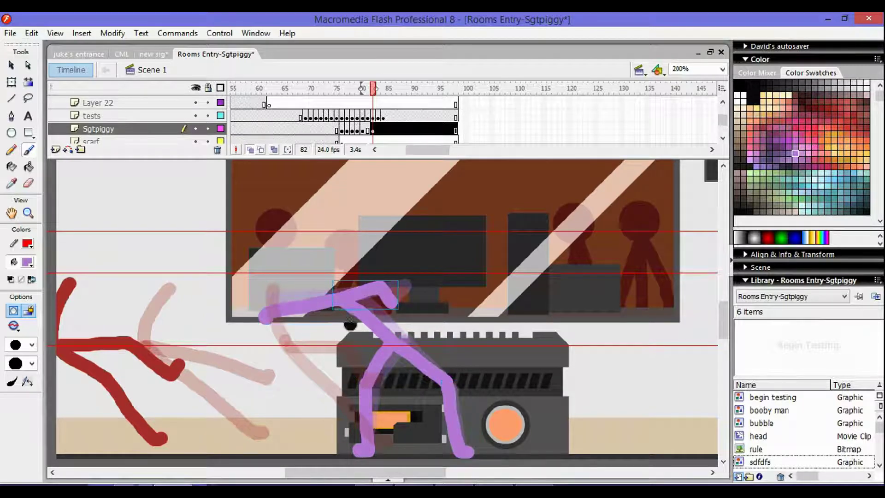
# Insert a blank keyframe at frame 84 and paint Sgtpiggy hunching lower with the punching arm swinging down.
pyautogui.press('.')
pyautogui.press('.')
pyautogui.press('F7')
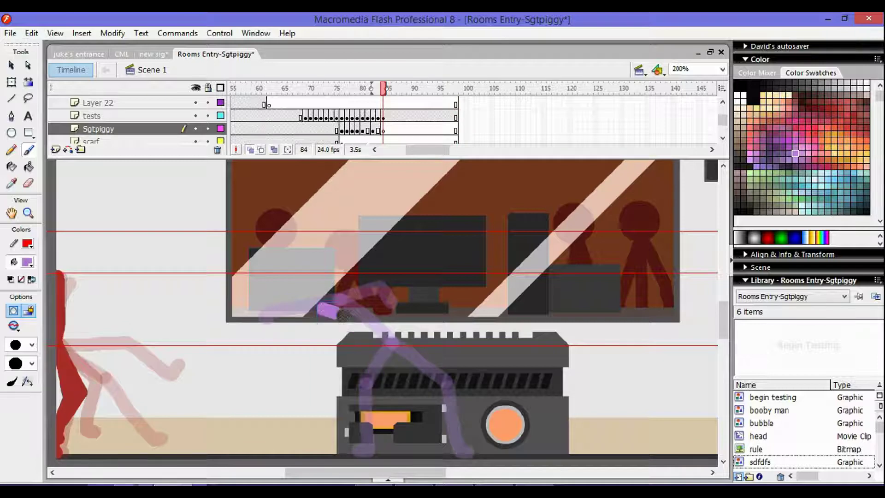
pyautogui.moveTo(321, 306)
pyautogui.mouseDown()
pyautogui.moveTo(357, 392)
pyautogui.moveTo(365, 452)
pyautogui.mouseUp()
pyautogui.moveTo(380, 334); pyautogui.dragTo(468, 454)
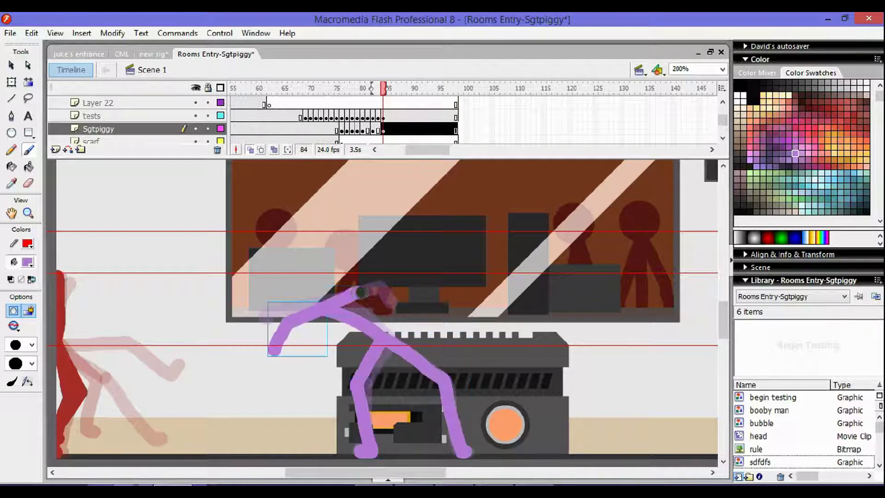
# Paint Sgtpiggy crouched with the punching arm bent inward on a blank keyframe at frame 85, and play the punch back.
pyautogui.press('.')
pyautogui.press('F7')
pyautogui.moveTo(318, 314); pyautogui.dragTo(381, 339)
pyautogui.moveTo(355, 383); pyautogui.dragTo(366, 455)
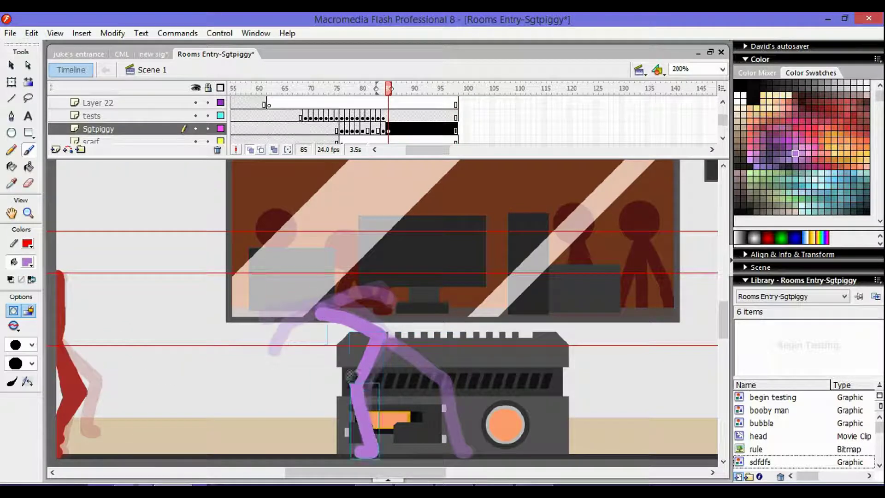
pyautogui.moveTo(380, 337)
pyautogui.mouseDown()
pyautogui.moveTo(438, 374)
pyautogui.moveTo(468, 454)
pyautogui.mouseUp()
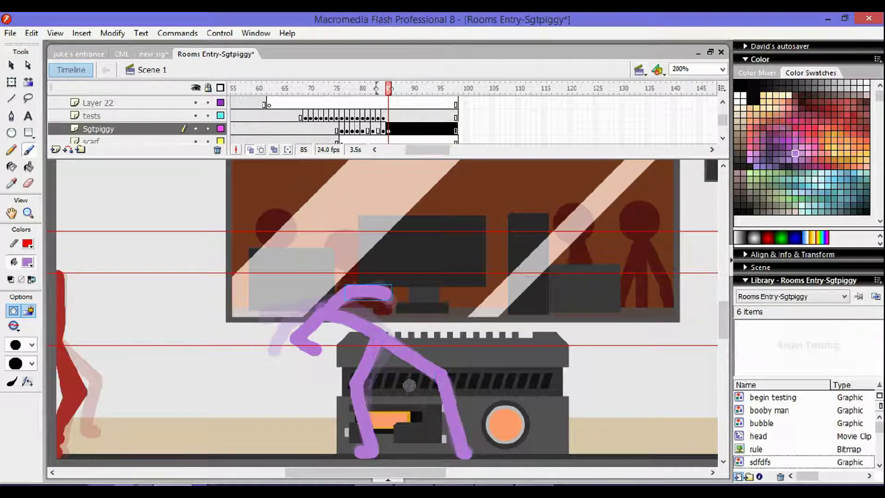
pyautogui.press('Return')
pyautogui.click(364, 88)
pyautogui.press('Return')
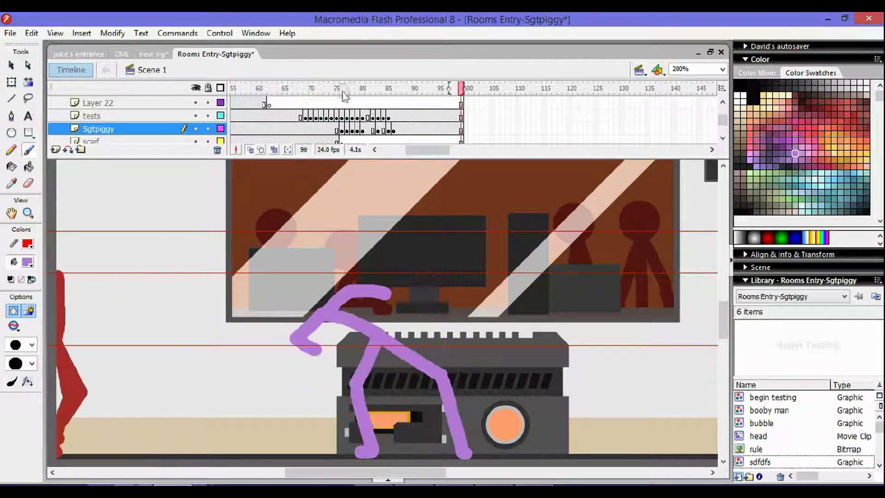